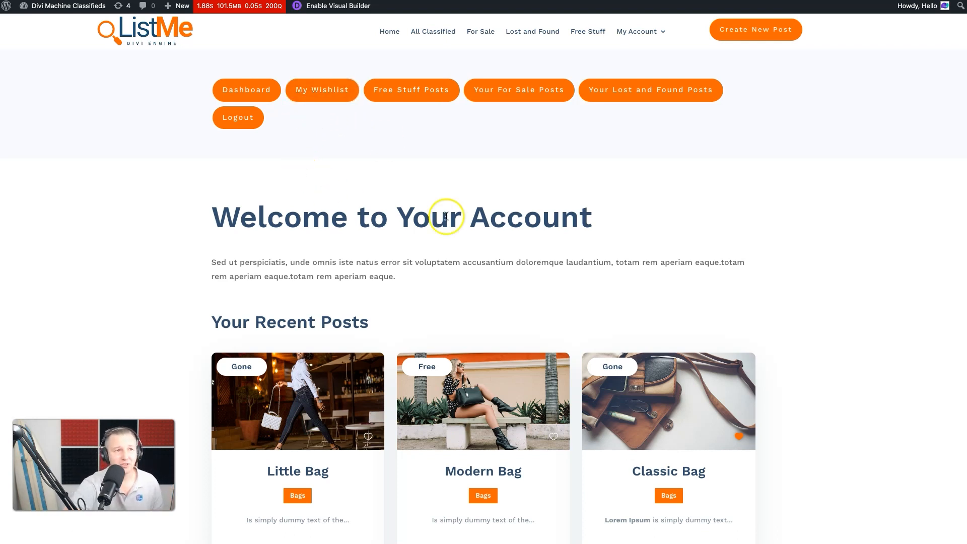
Add the Modern Bag post to the wishlist on the demo account page.
left_click(557, 434)
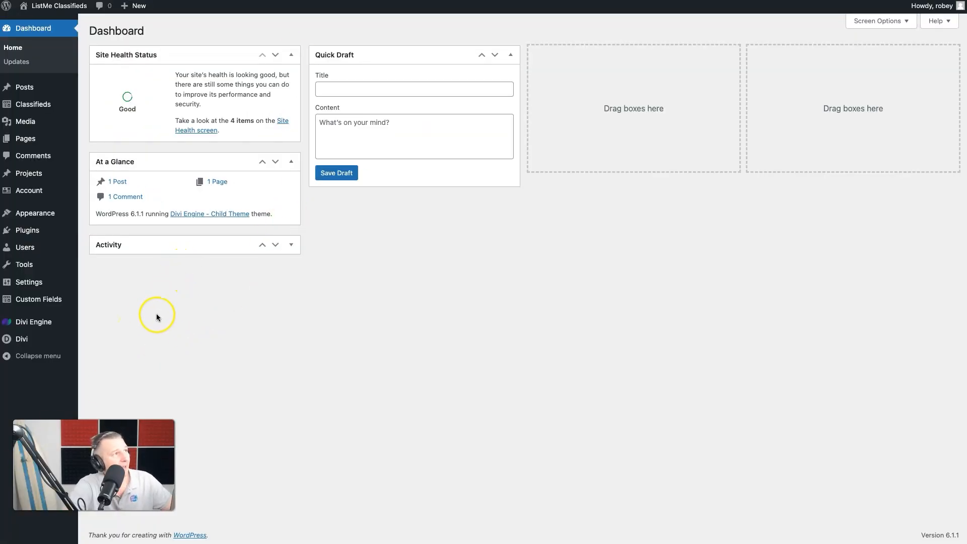
Create and publish a new Account post titled "Your for Sale" on the ListMe Classifieds site.
left_click(27, 192)
left_click(152, 31)
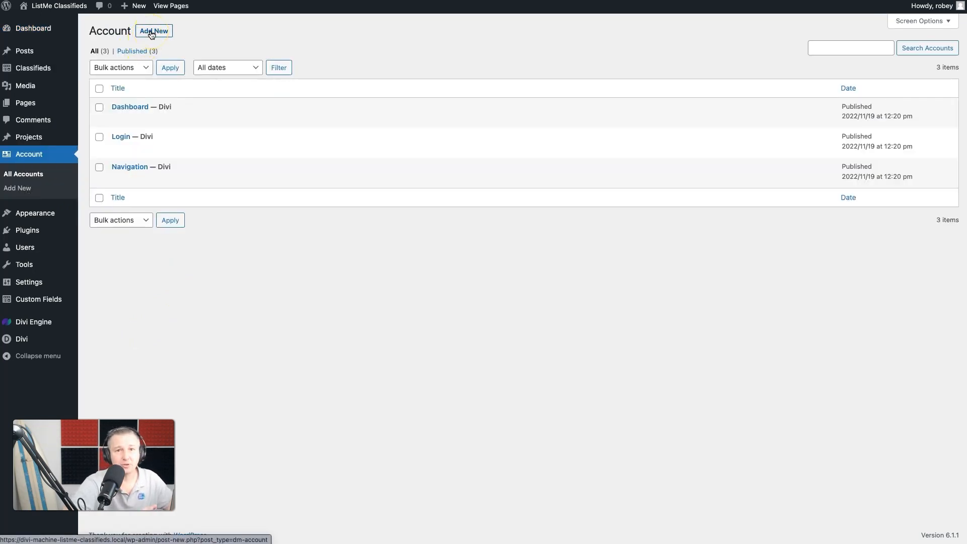
left_click(152, 32)
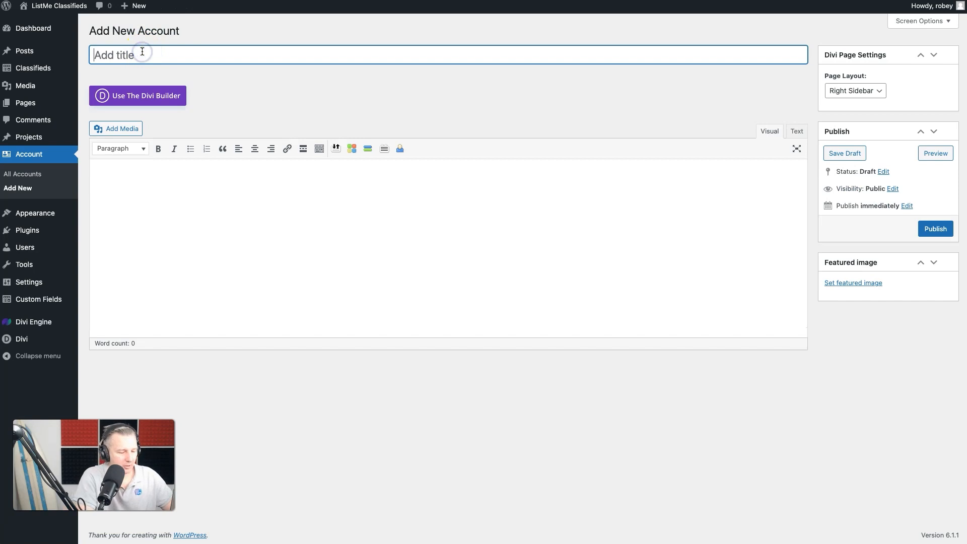
type("Your for Sale")
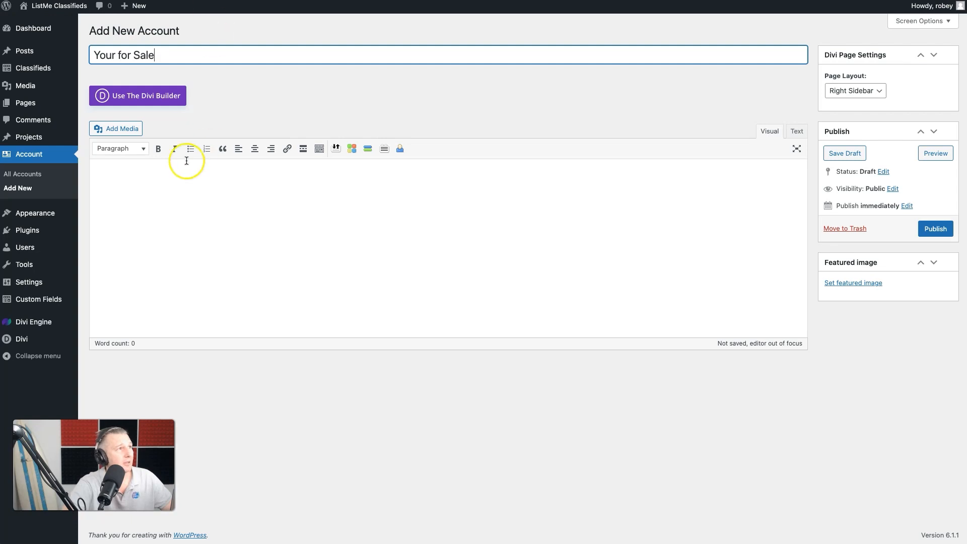
left_click(610, 394)
left_click(946, 230)
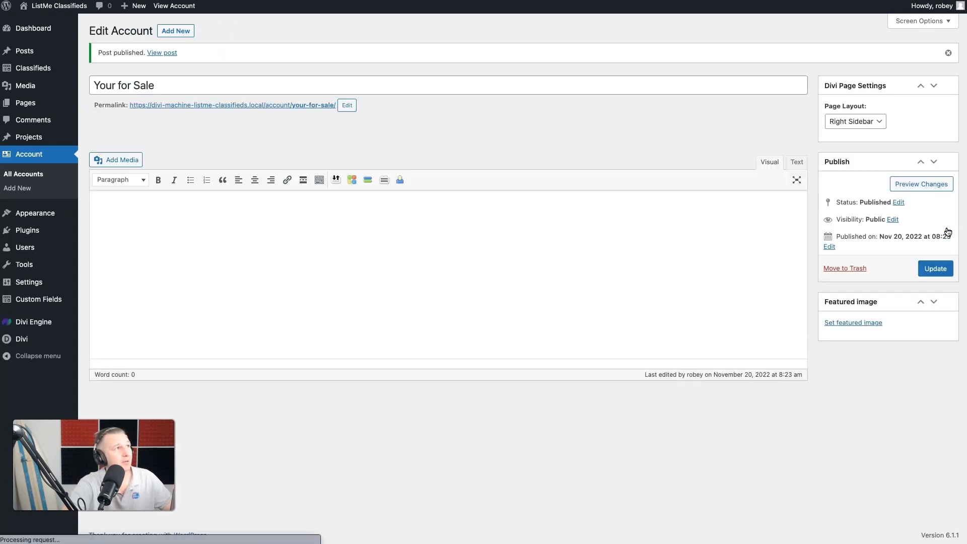
Create and publish another Account post titled "Your Free Items".
left_click(21, 174)
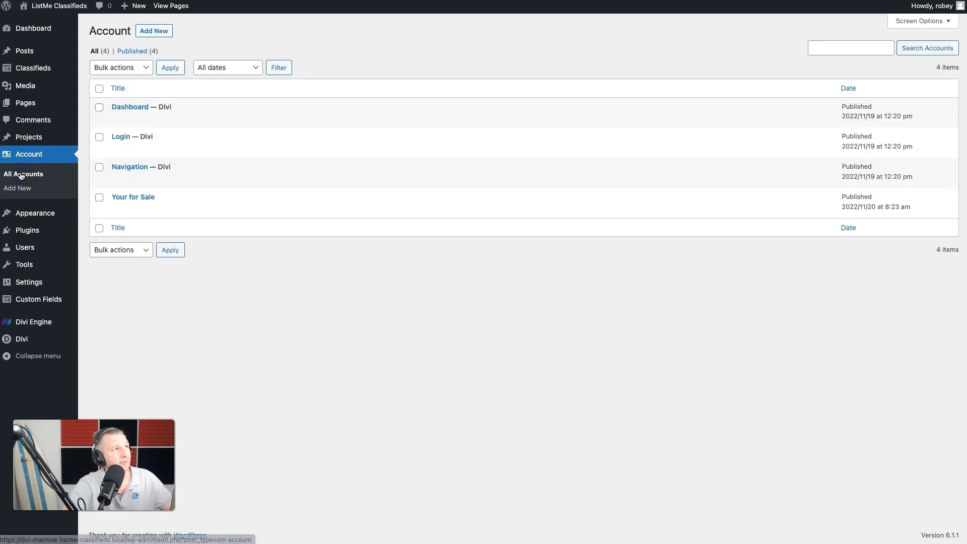
left_click(149, 37)
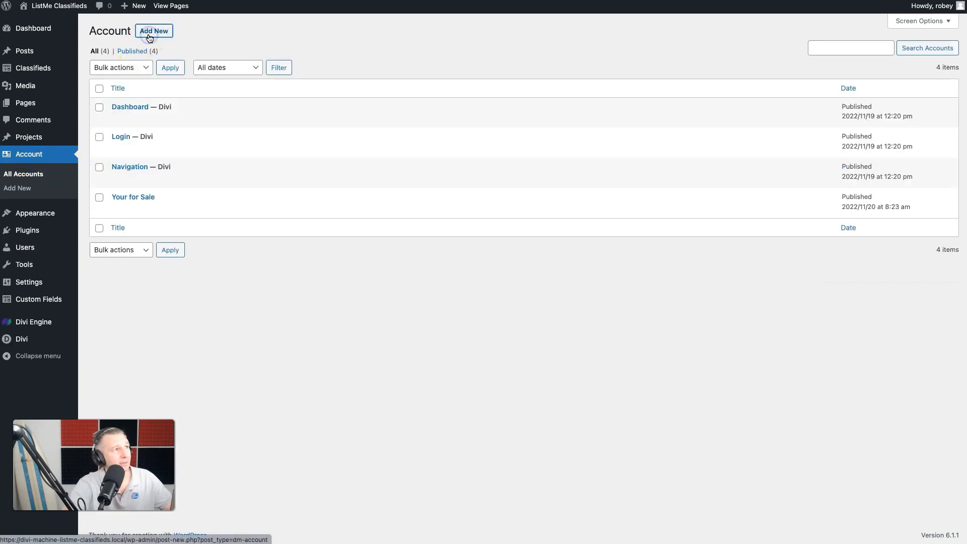
type("Your Free Items")
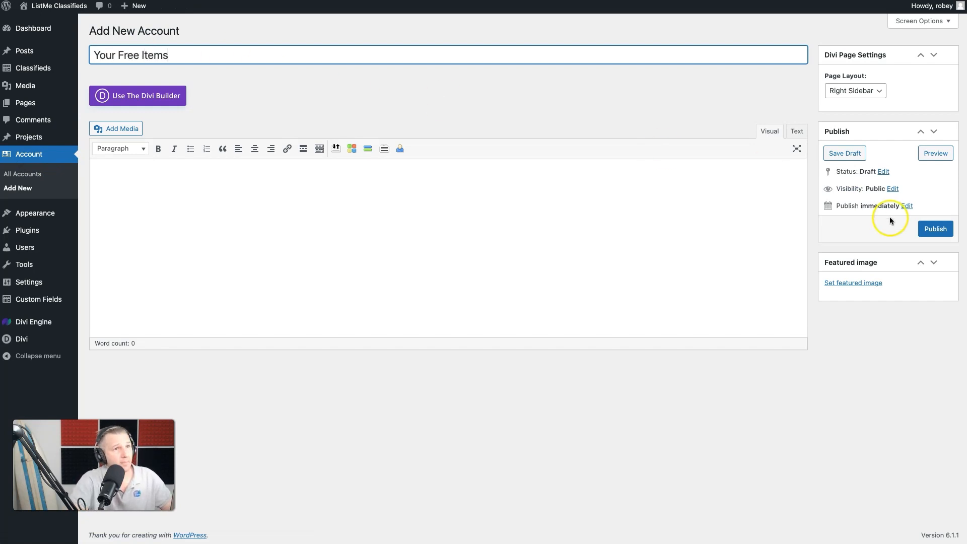
left_click(936, 228)
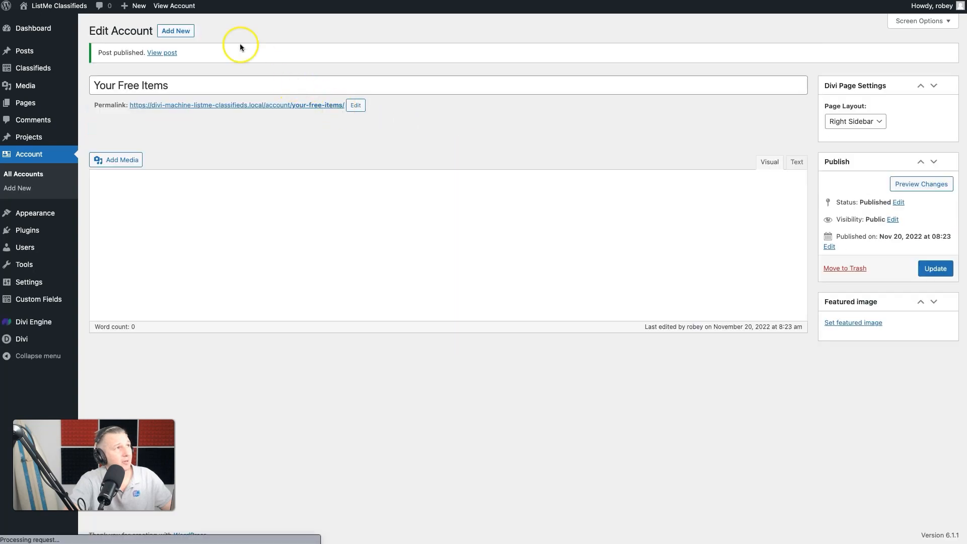
Create and publish a third Account post titled "Your Lost & Found".
left_click(172, 32)
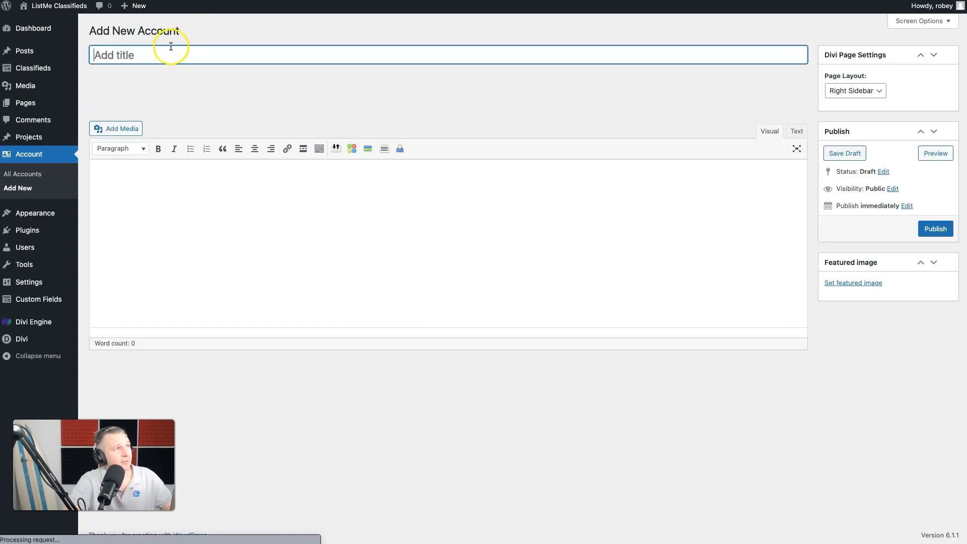
type("Your Lost & Found")
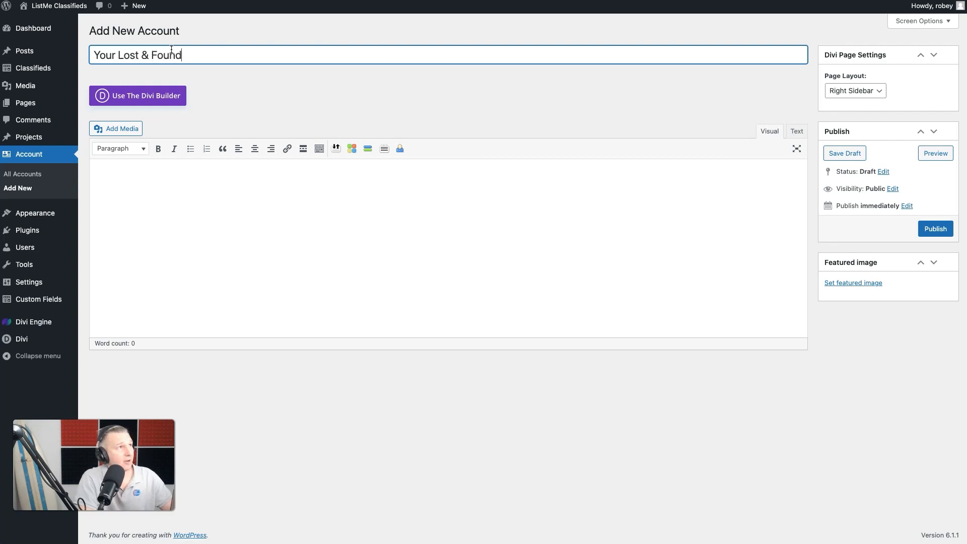
left_click(926, 229)
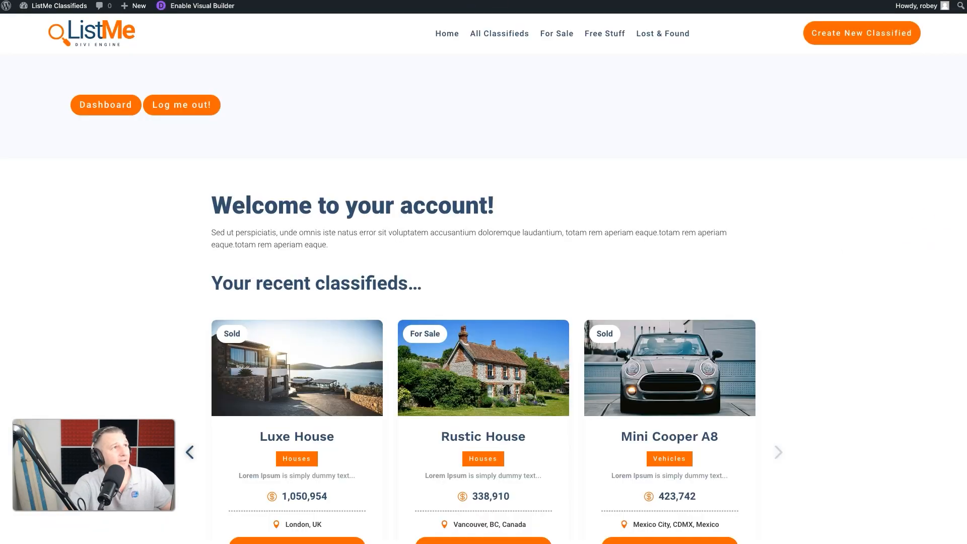
left_click(338, 162)
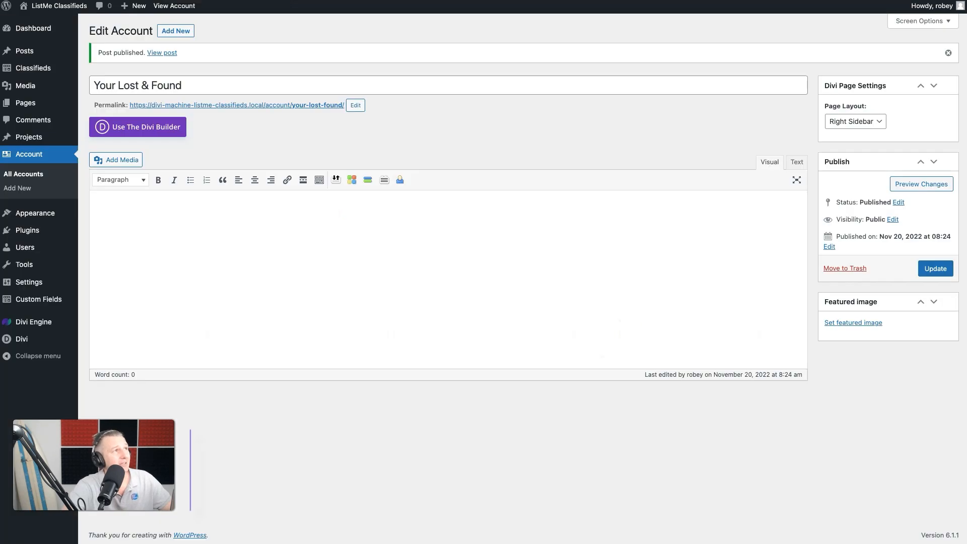
Open the "Your for Sale" account post in the Divi Builder and start its layout from scratch.
left_click(36, 158)
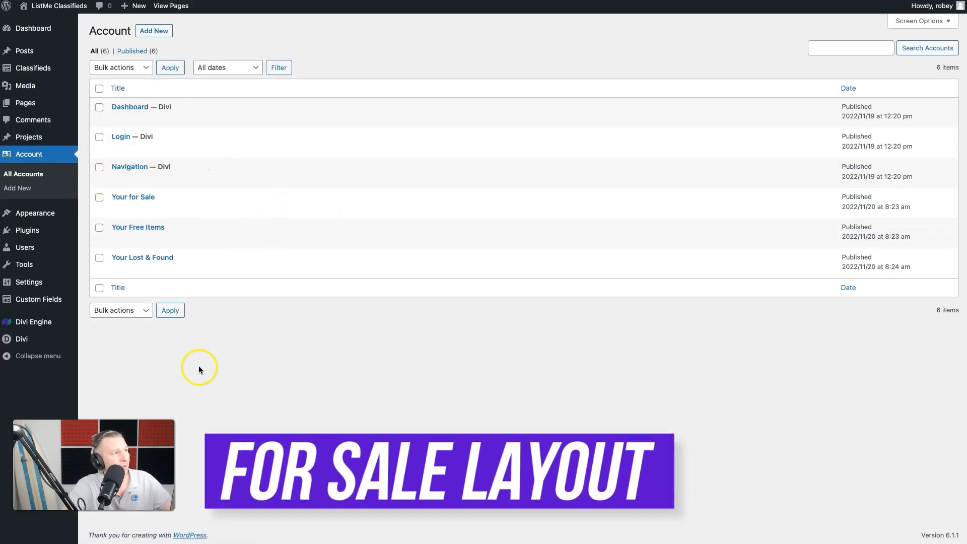
left_click(116, 210)
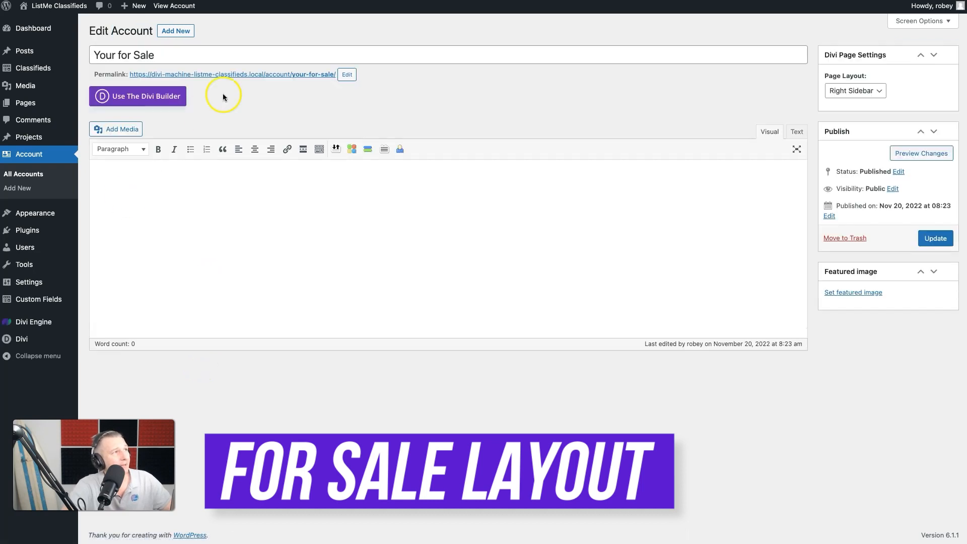
left_click(160, 96)
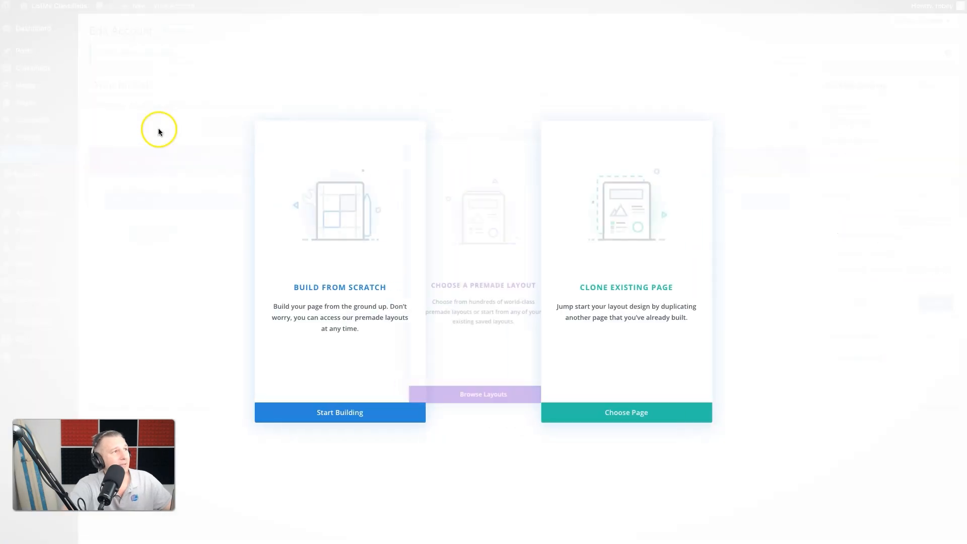
left_click(270, 414)
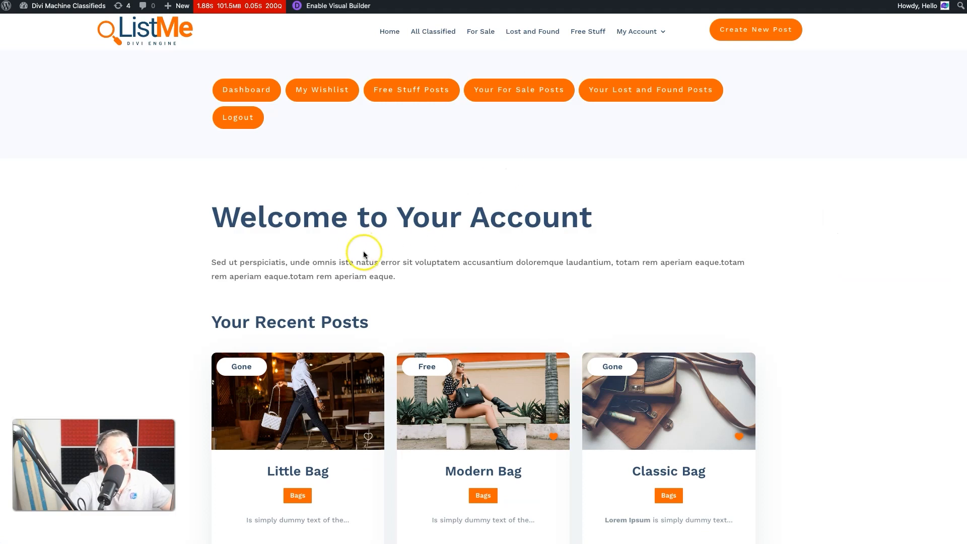
On the demo site, examine the account dashboard and the layout of the Your For Sale Posts page, including the Sold Posts section.
scroll(362, 252, "down", 2)
scroll(372, 243, "up", 1)
scroll(372, 244, "up", 1)
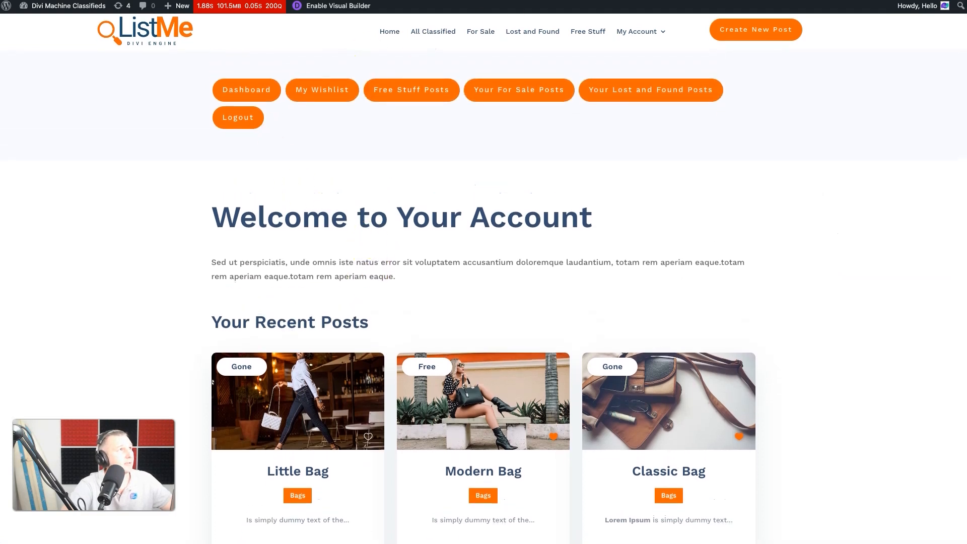
scroll(452, 232, "down", 5)
scroll(454, 233, "up", 5)
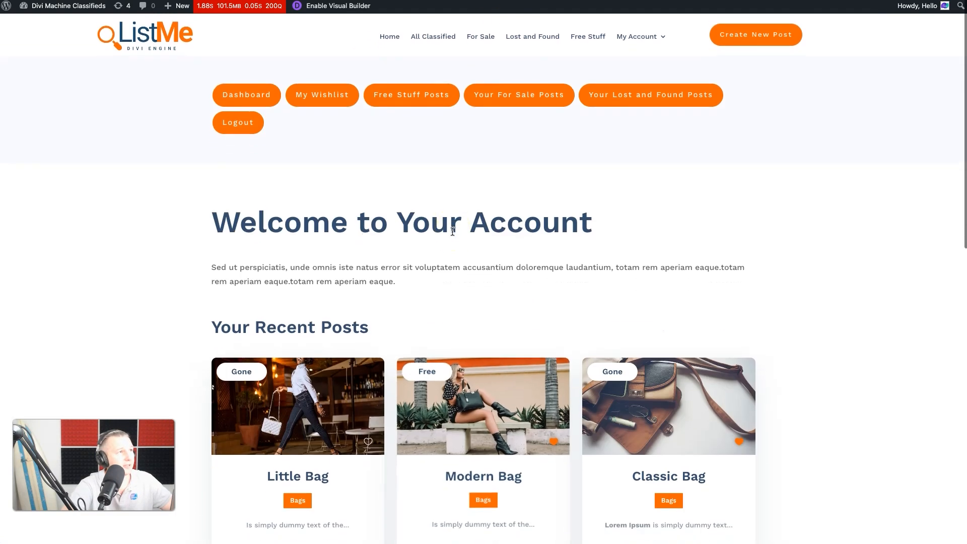
left_click(499, 98)
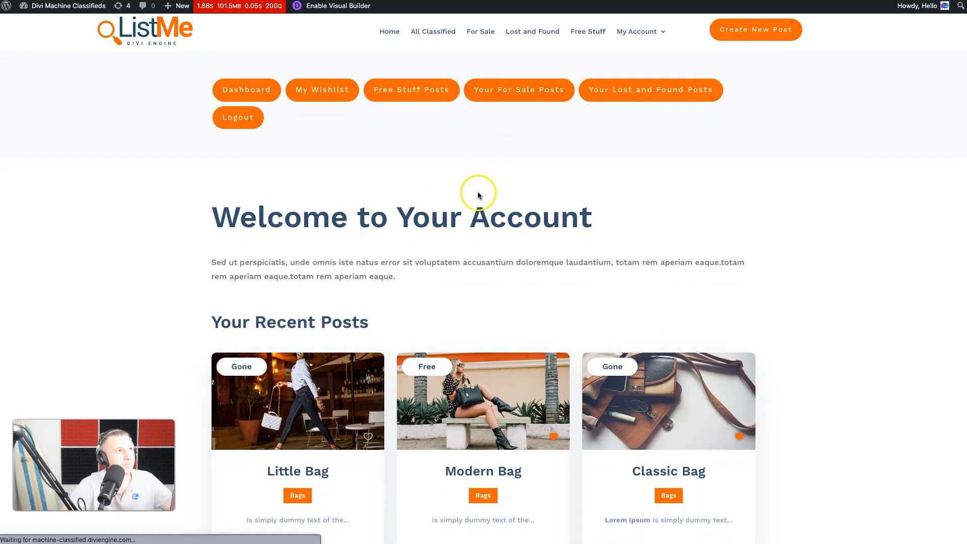
scroll(463, 244, "down", 4)
scroll(463, 243, "down", 10)
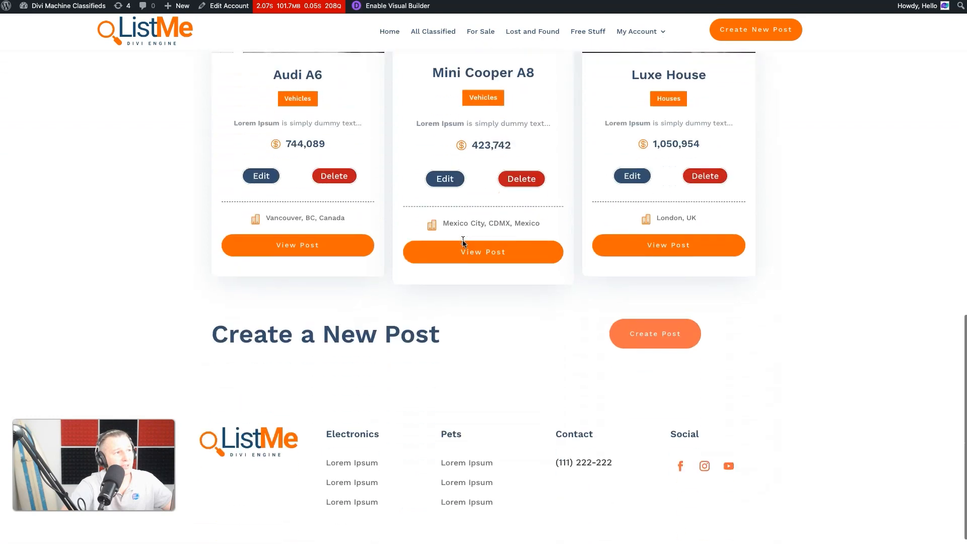
scroll(464, 244, "up", 8)
scroll(463, 243, "up", 5)
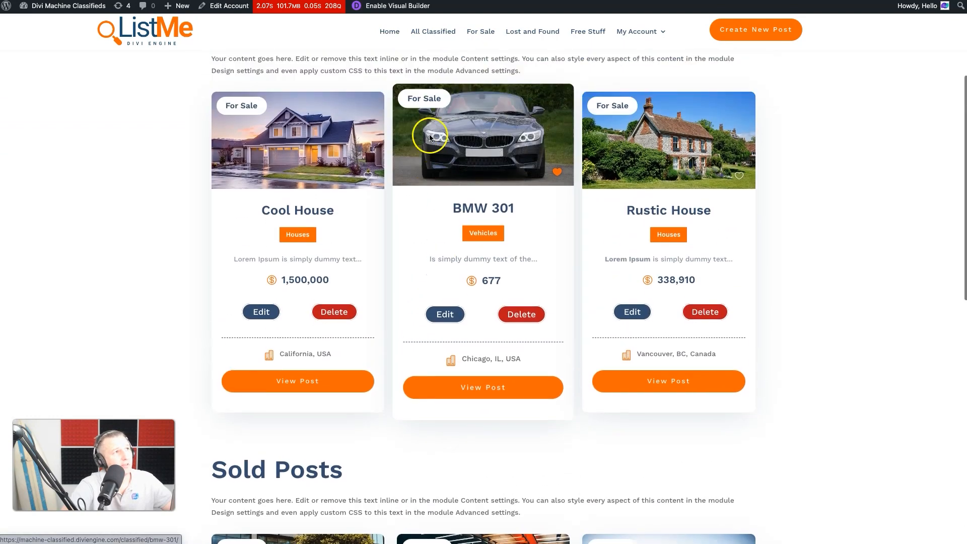
scroll(571, 346, "down", 10)
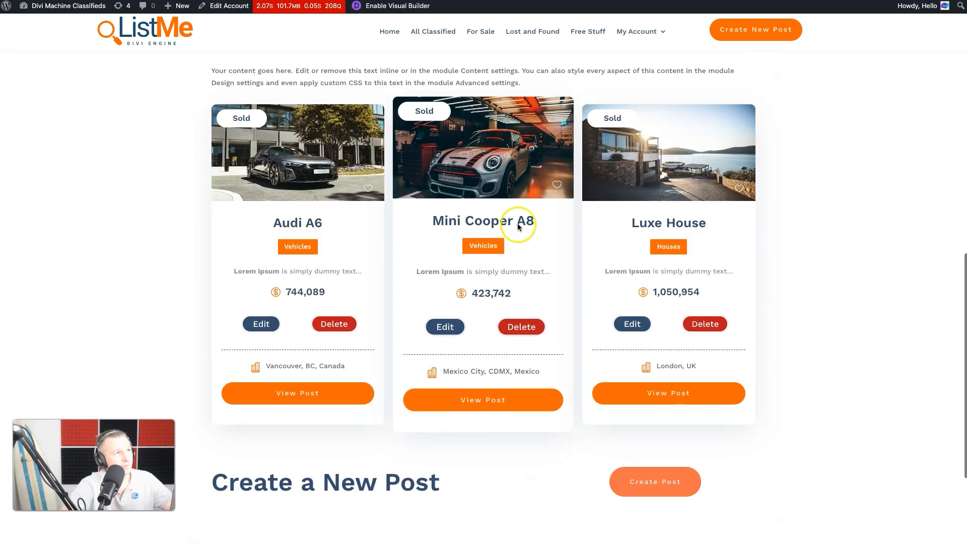
scroll(395, 192, "up", 4)
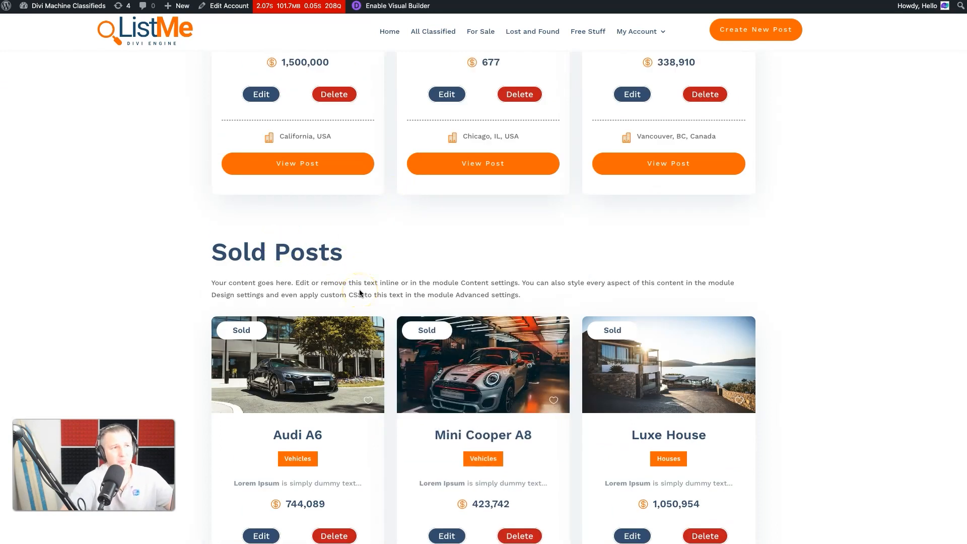
scroll(360, 292, "down", 8)
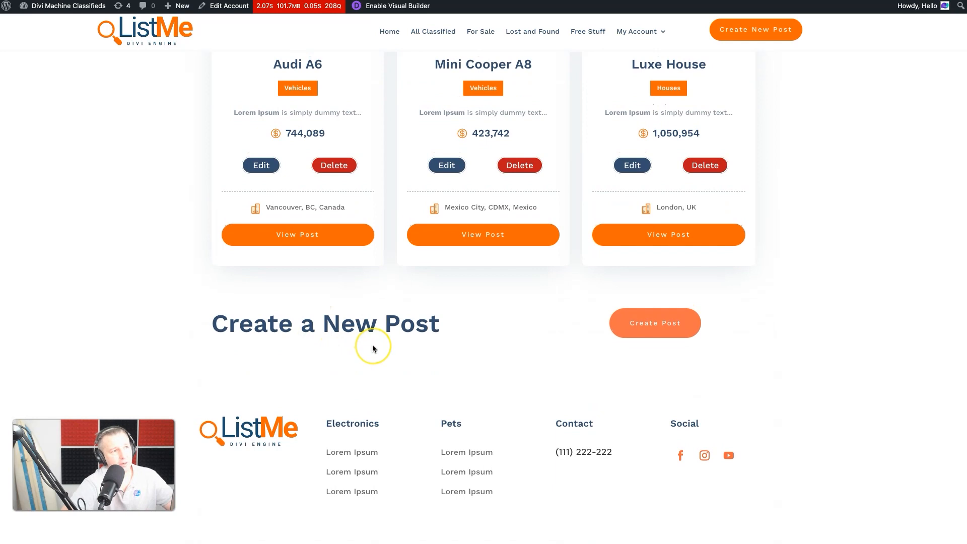
scroll(373, 347, "up", 8)
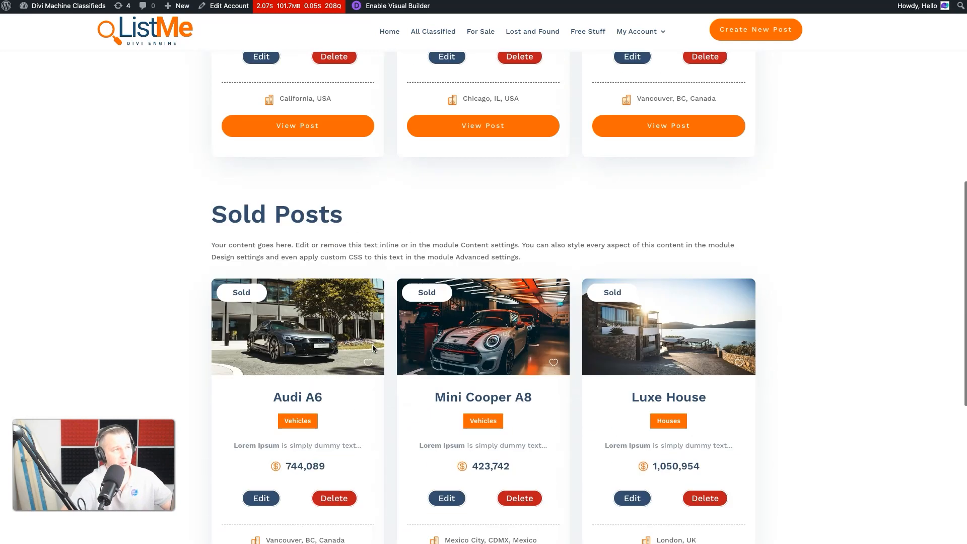
scroll(372, 348, "up", 5)
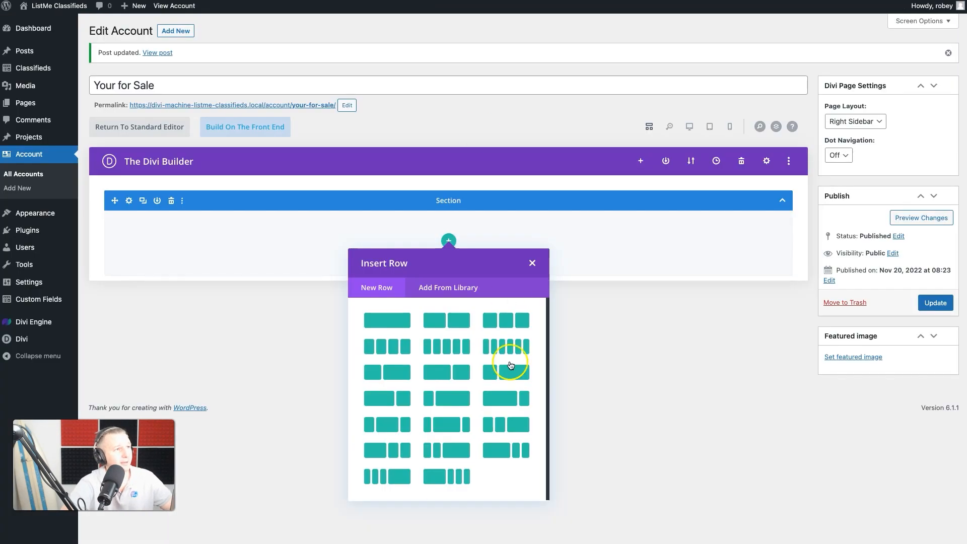
Insert a single-column row in the "Your for Sale" layout's empty section and add a Text module to it.
left_click(379, 312)
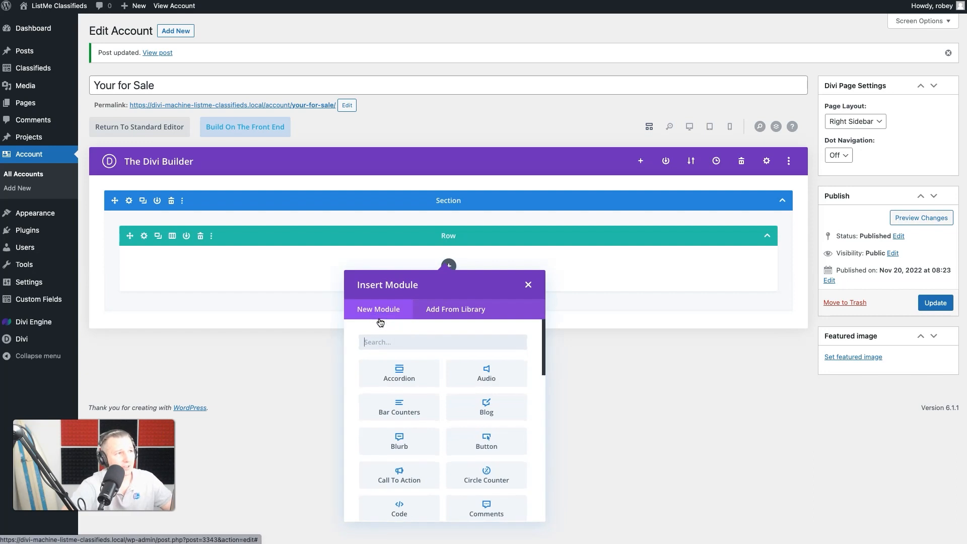
type("text")
left_click(407, 379)
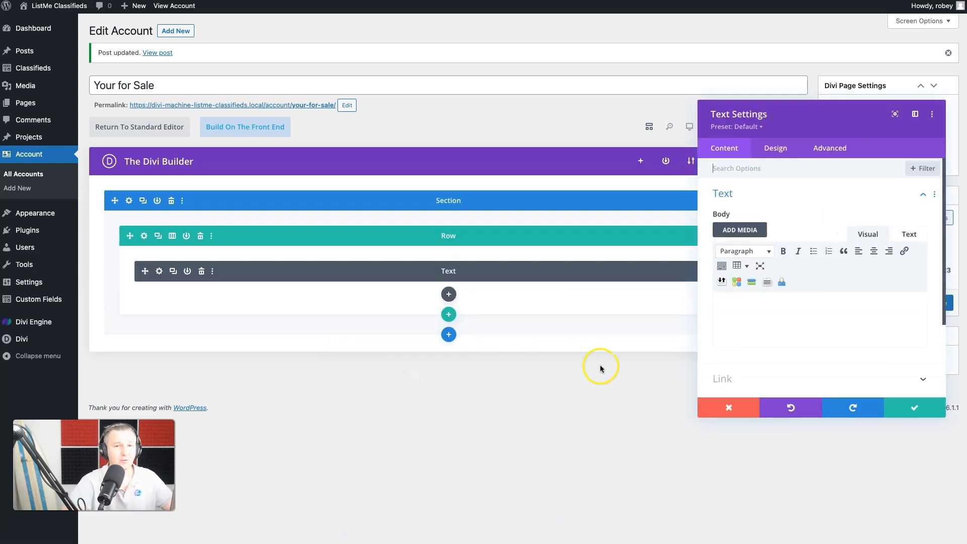
Set the Text module's body to the Heading 2 text "Your For Sale Items" and save the module.
left_click(768, 301)
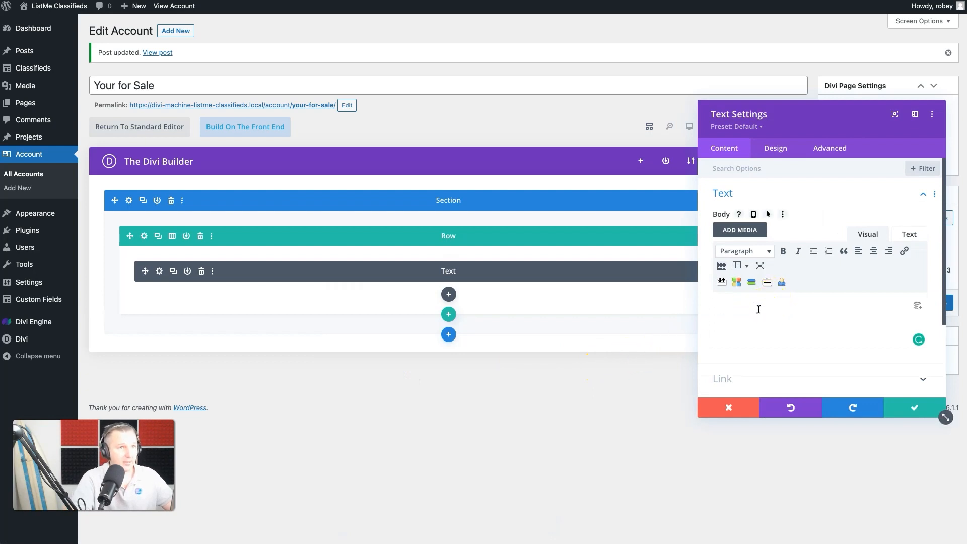
left_click(762, 250)
left_click(747, 301)
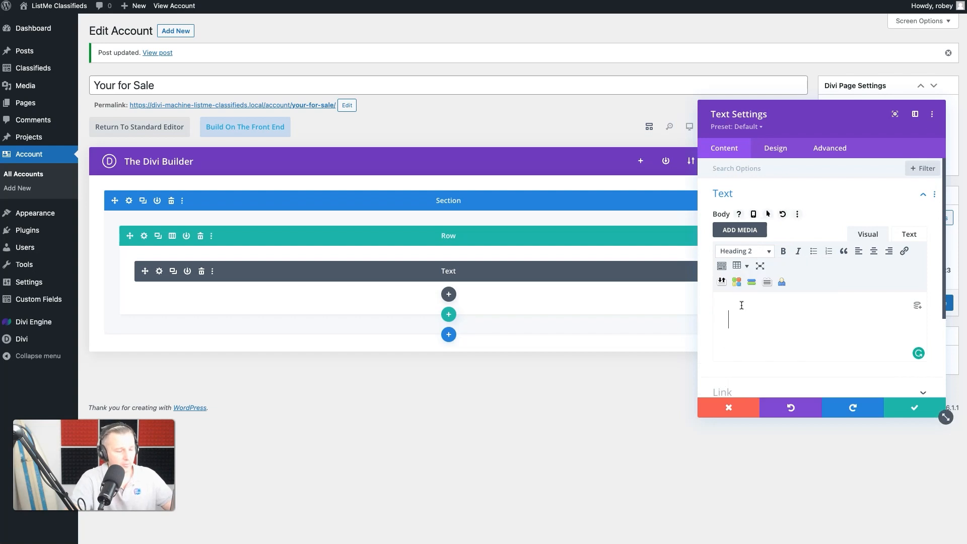
type("Your ")
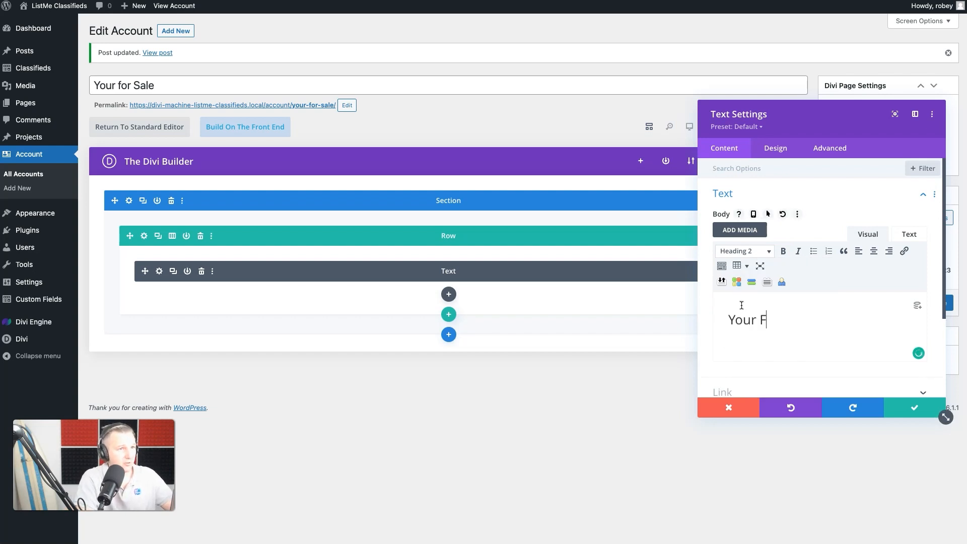
type("For Sale Items")
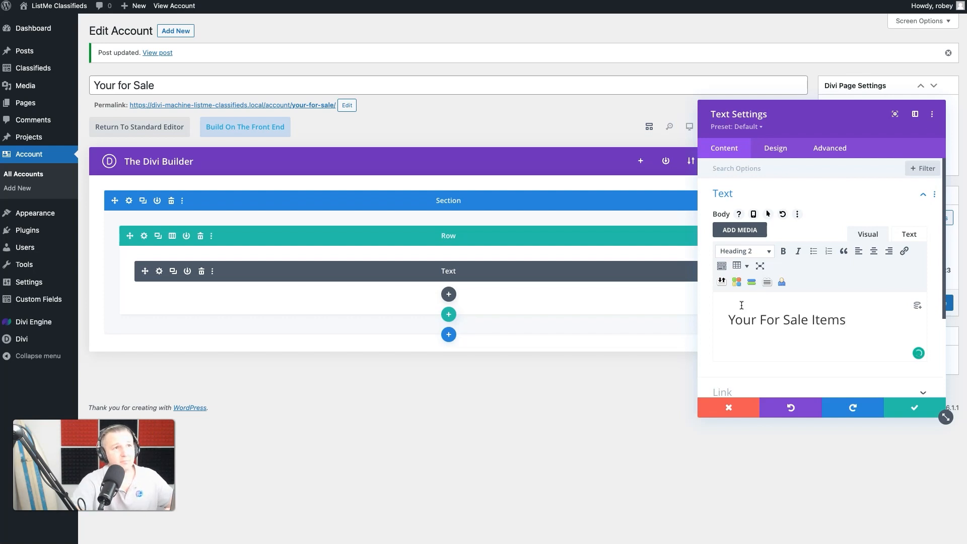
left_click(913, 409)
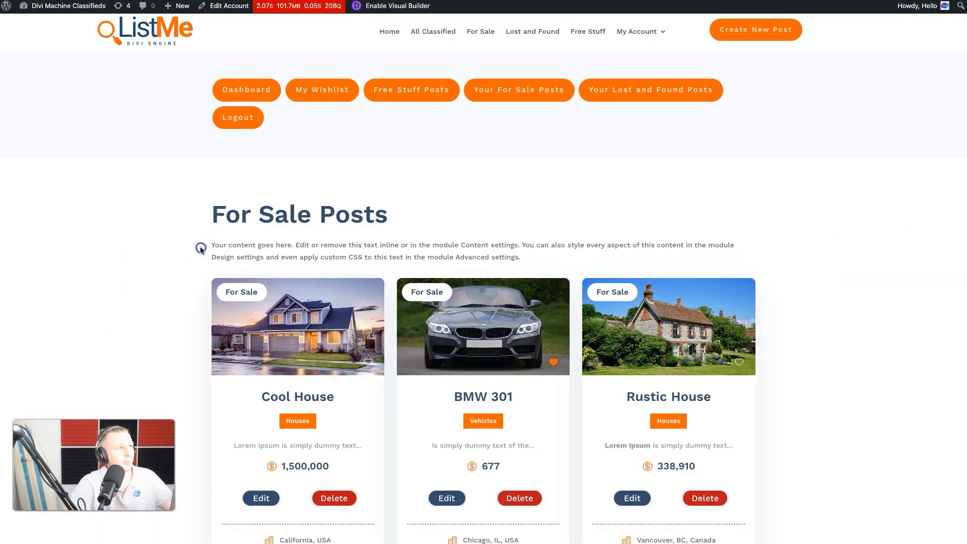
Select the description paragraph beneath the For Sale Posts heading on the demo page.
left_click_drag(201, 246, 548, 260)
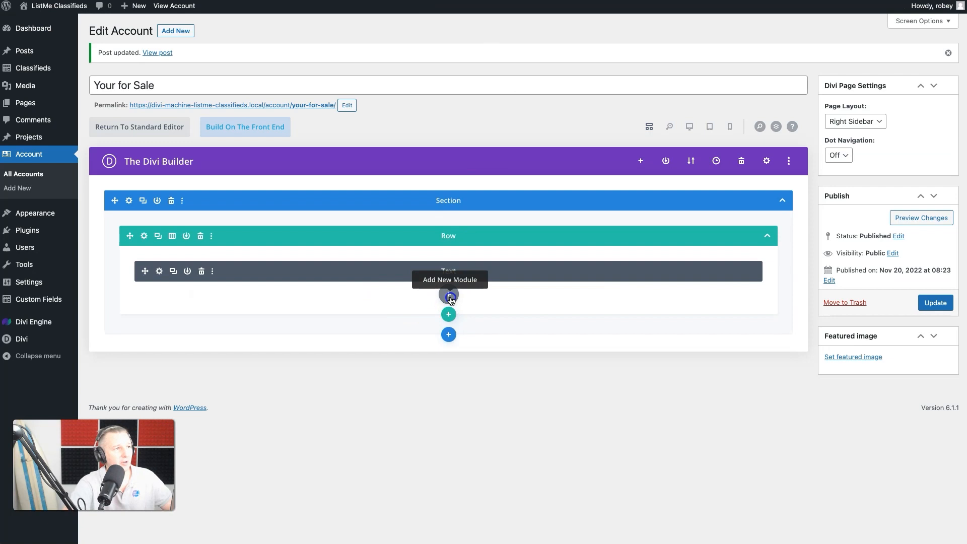
Add a second Text module beneath the heading's Text module in the same row and save it.
left_click(448, 295)
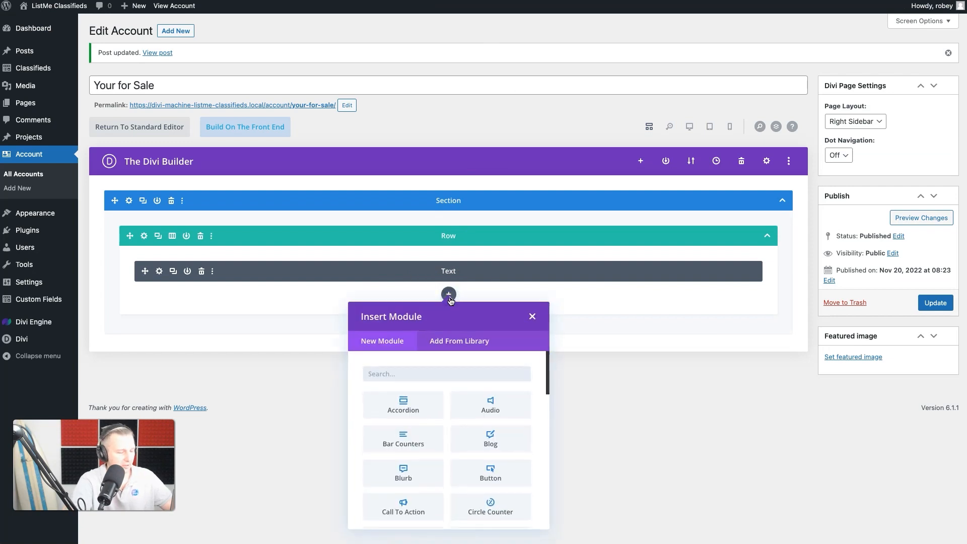
type("text")
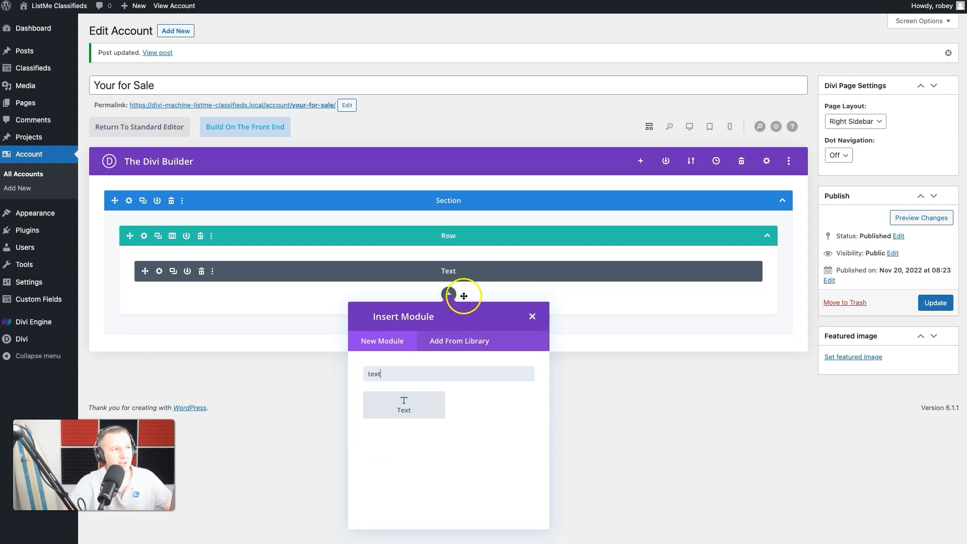
left_click(404, 403)
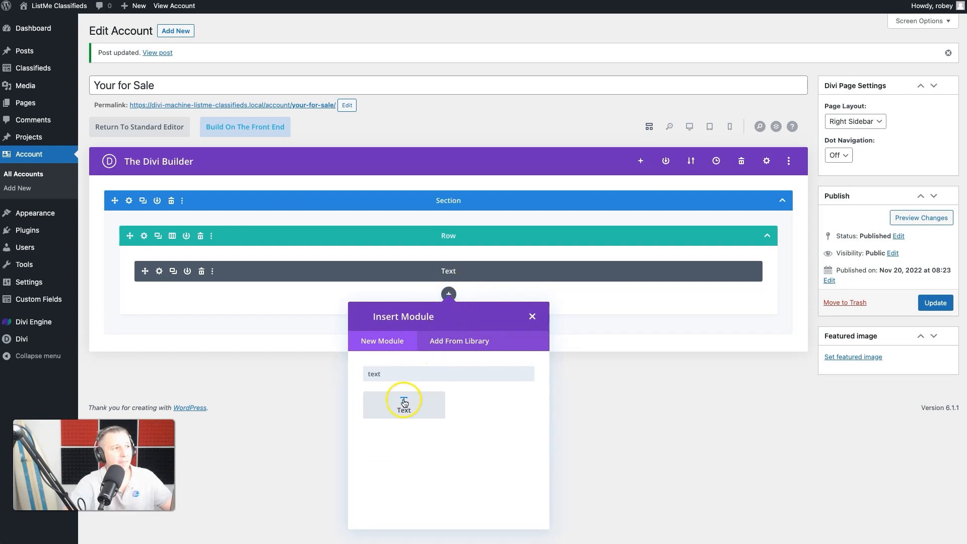
left_click(818, 317)
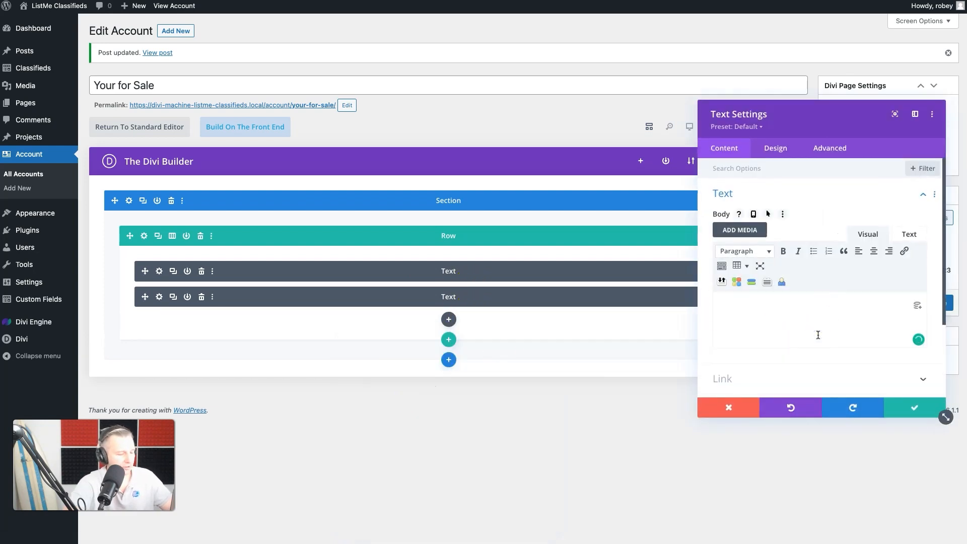
left_click(930, 405)
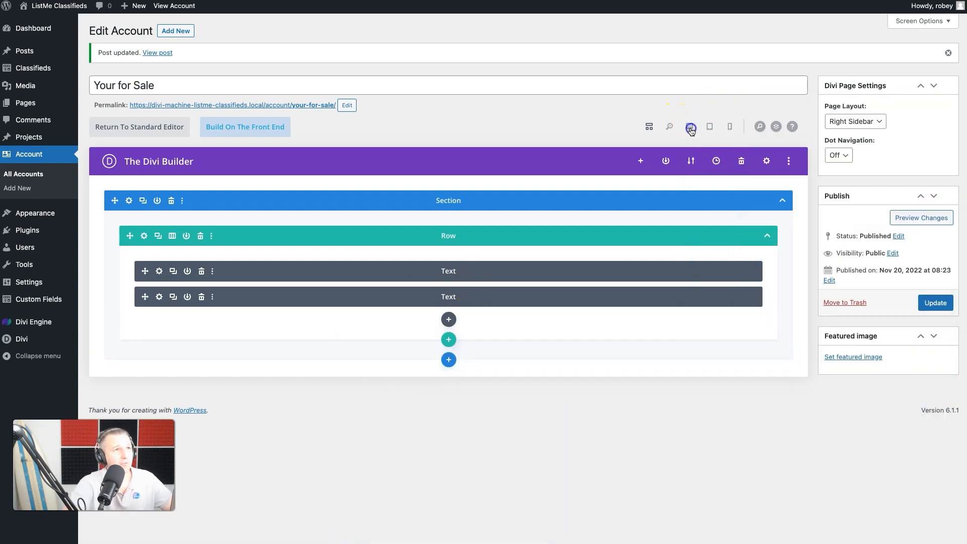
Show the layout in the desktop visual view and insert an Archive Loop - Divi Machine module below the paragraph text.
left_click(689, 127)
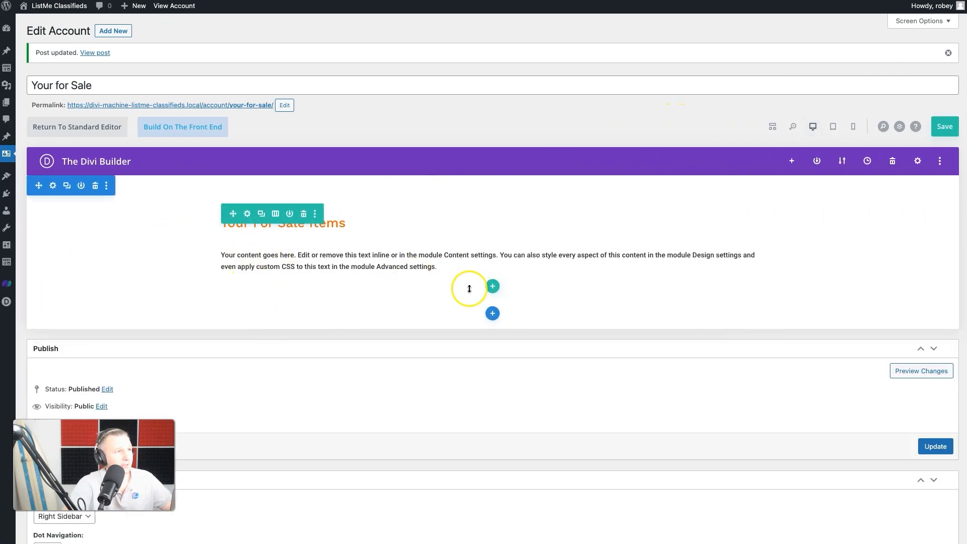
left_click(493, 275)
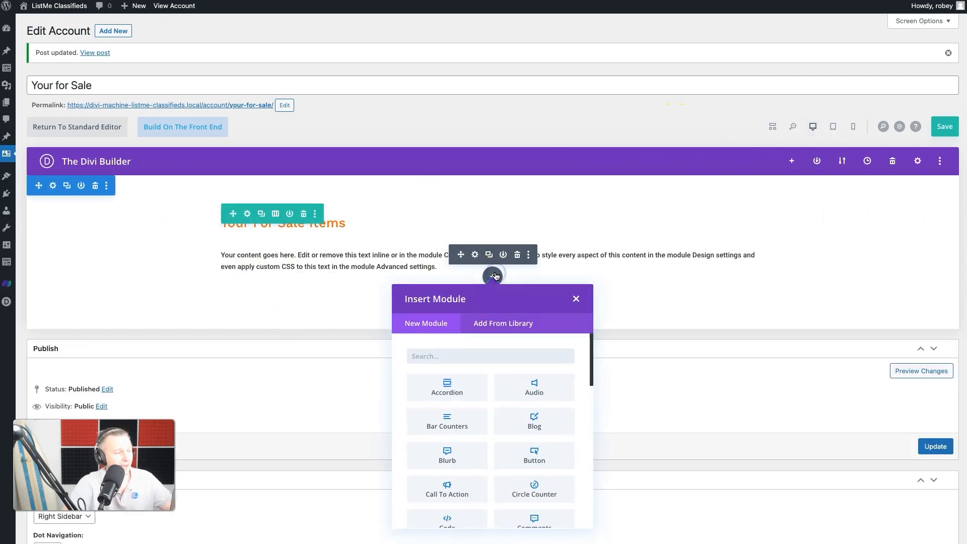
type("chive")
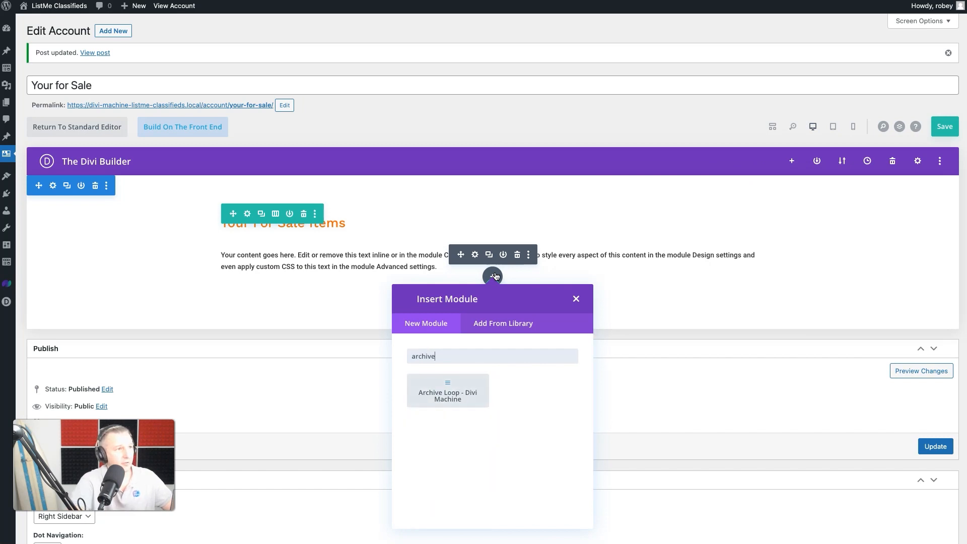
left_click(464, 362)
left_click(447, 389)
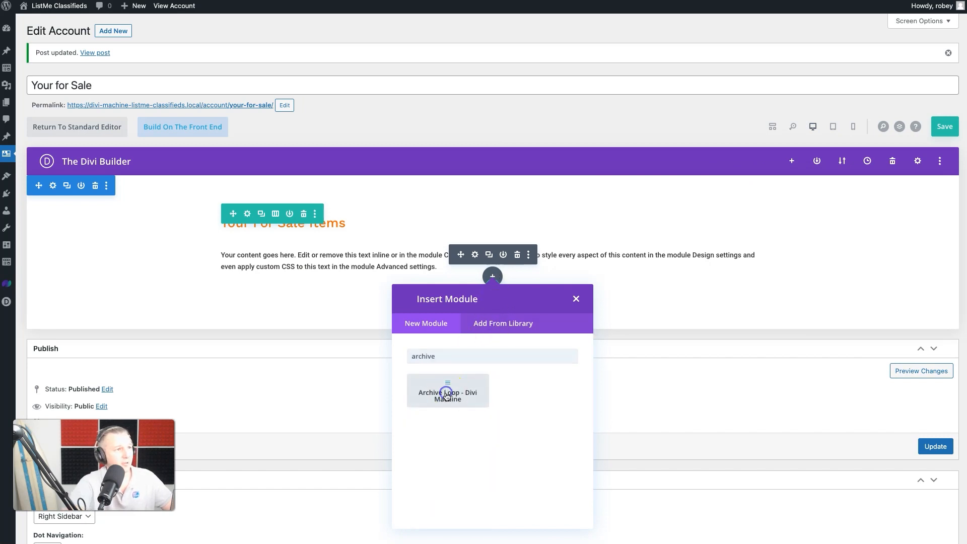
Set the archive loop's post type to Classifieds and its custom loop layout to Classifieds Loop.
left_click(724, 347)
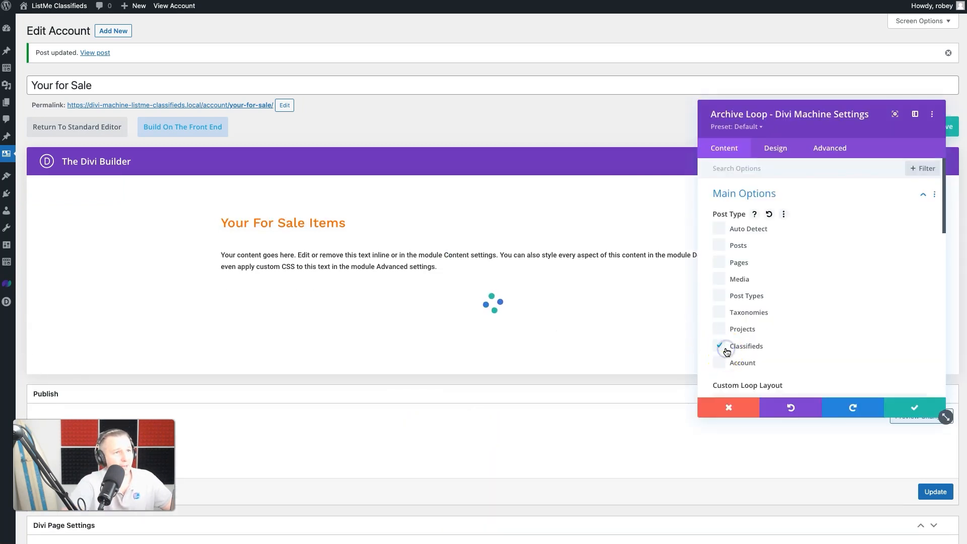
scroll(897, 342, "down", 3)
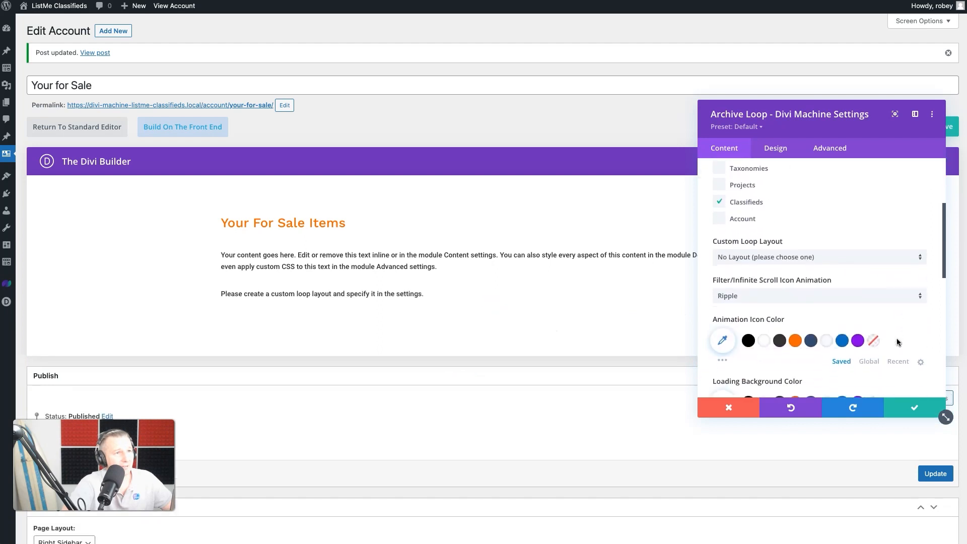
left_click(809, 256)
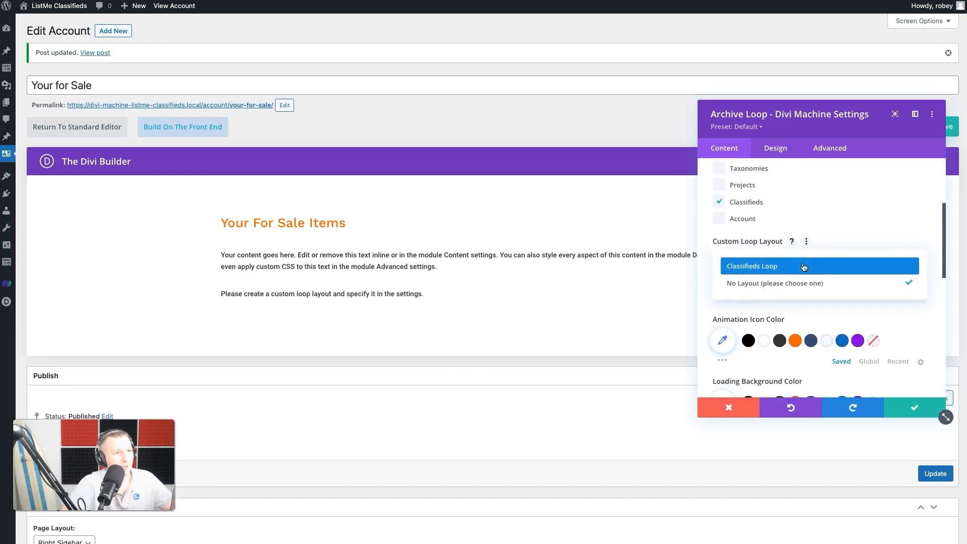
left_click(804, 265)
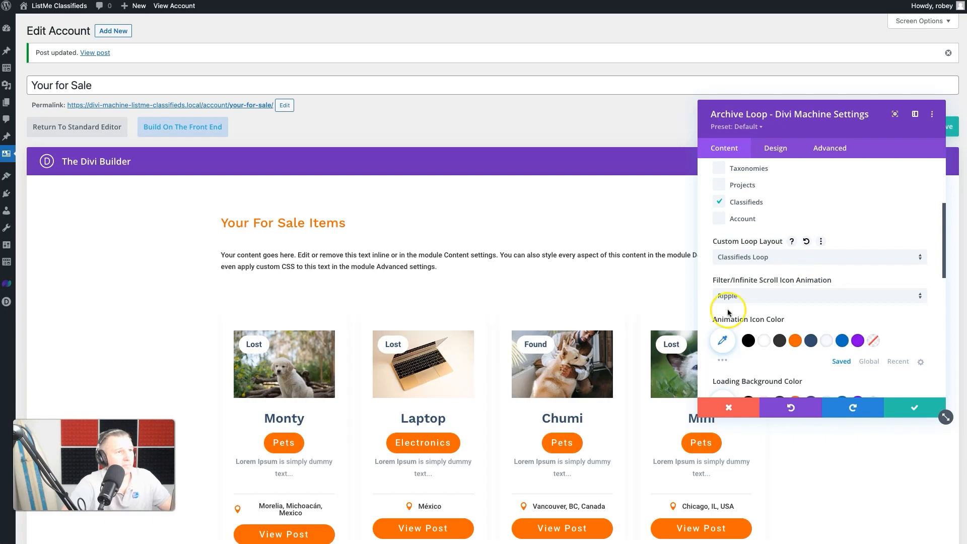
Set the Post Display Type in the archive loop's Loop Options to Current Users Posts.
scroll(873, 311, "down", 8)
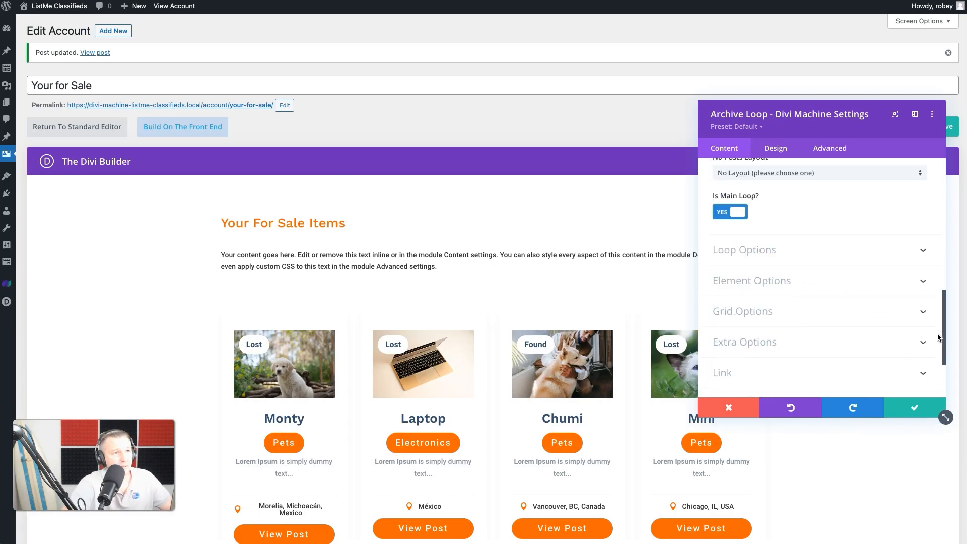
scroll(902, 328, "up", 4)
left_click(749, 330)
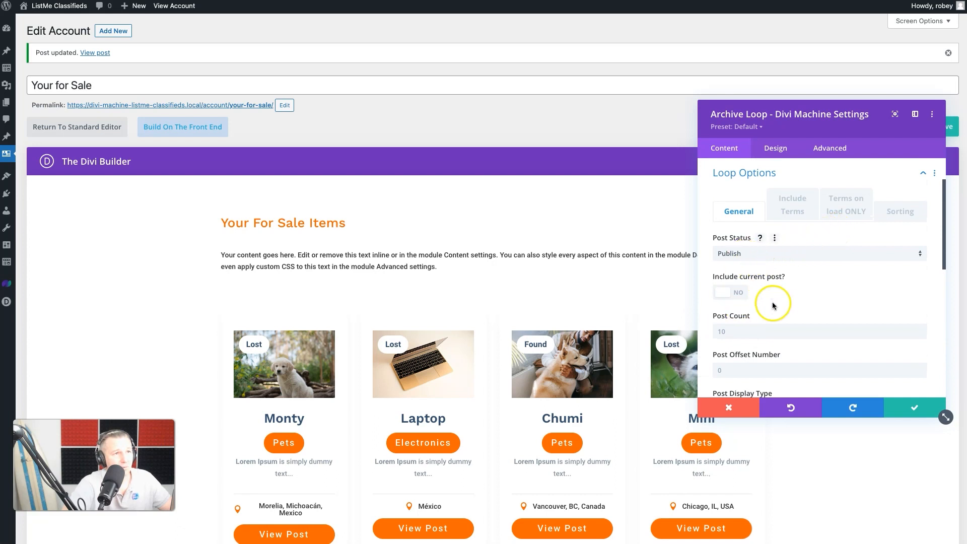
scroll(781, 300, "down", 2)
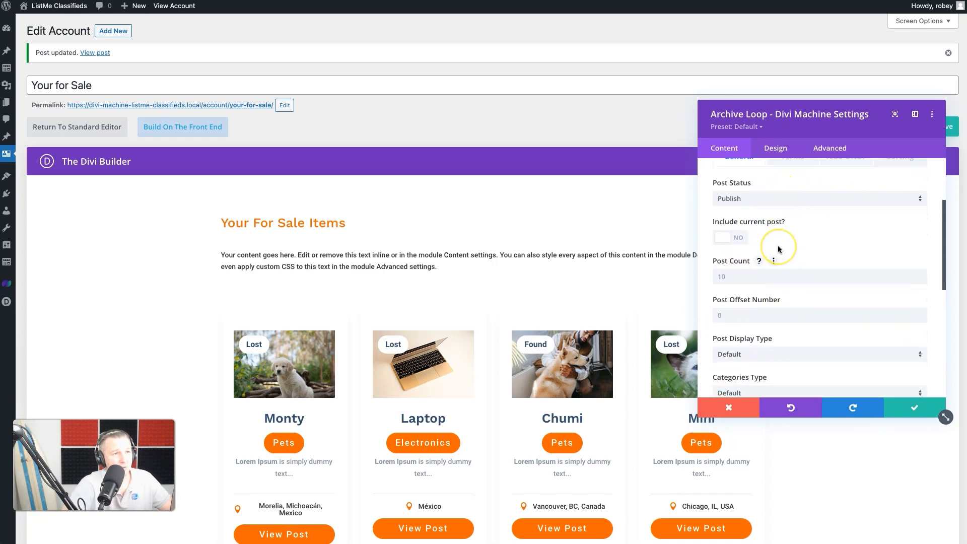
scroll(778, 248, "down", 4)
scroll(777, 248, "up", 2)
scroll(777, 248, "up", 1)
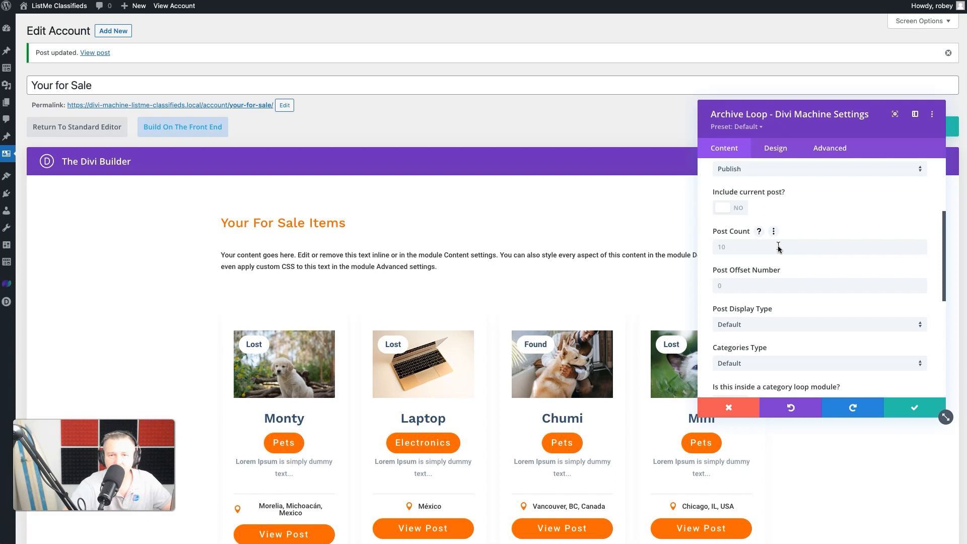
left_click(749, 244)
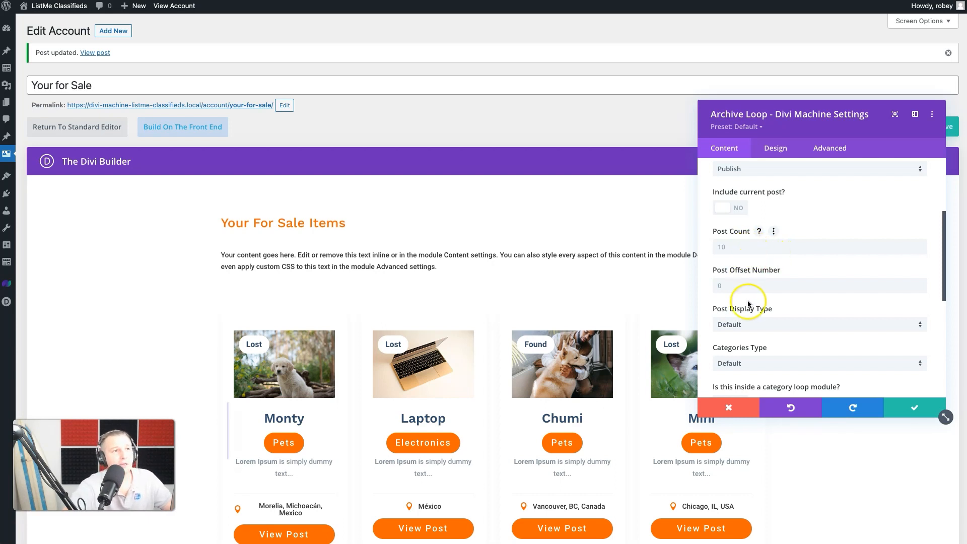
left_click(744, 326)
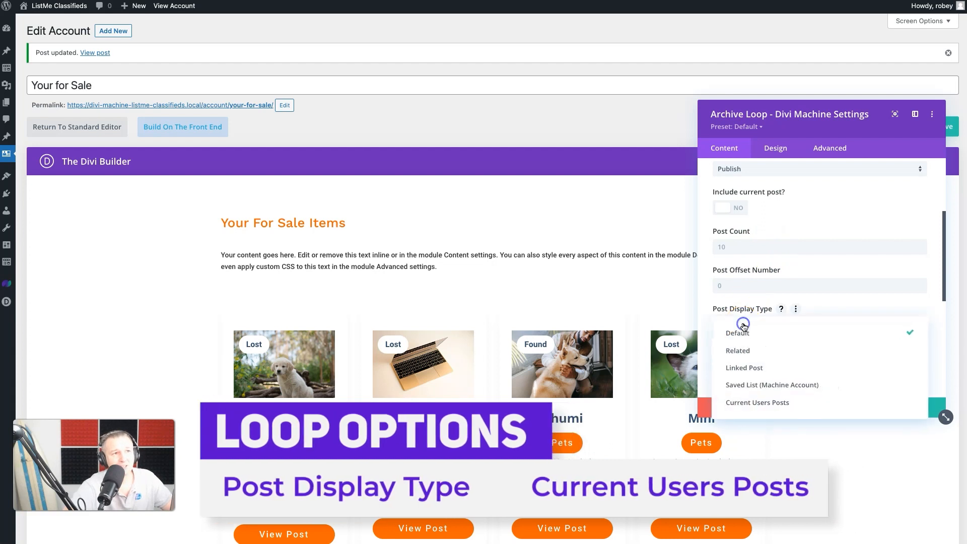
left_click(758, 402)
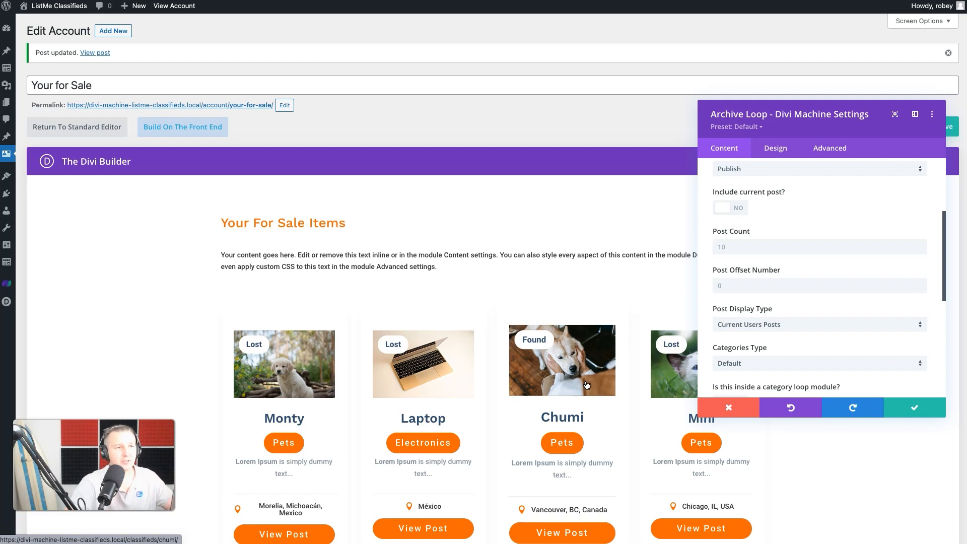
Examine the archive loop's Include Terms settings and the choices available for its No Posts Layout.
scroll(800, 356, "down", 2)
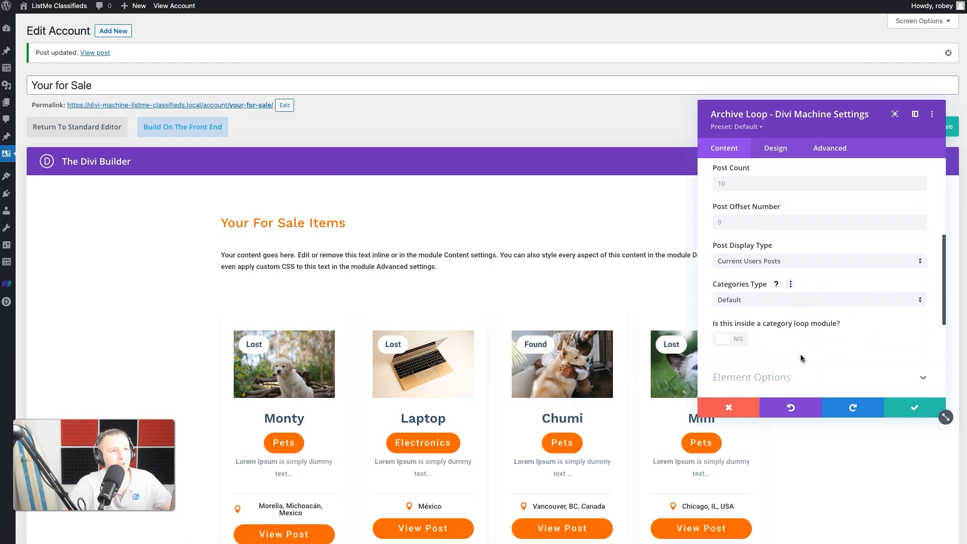
scroll(800, 354, "up", 6)
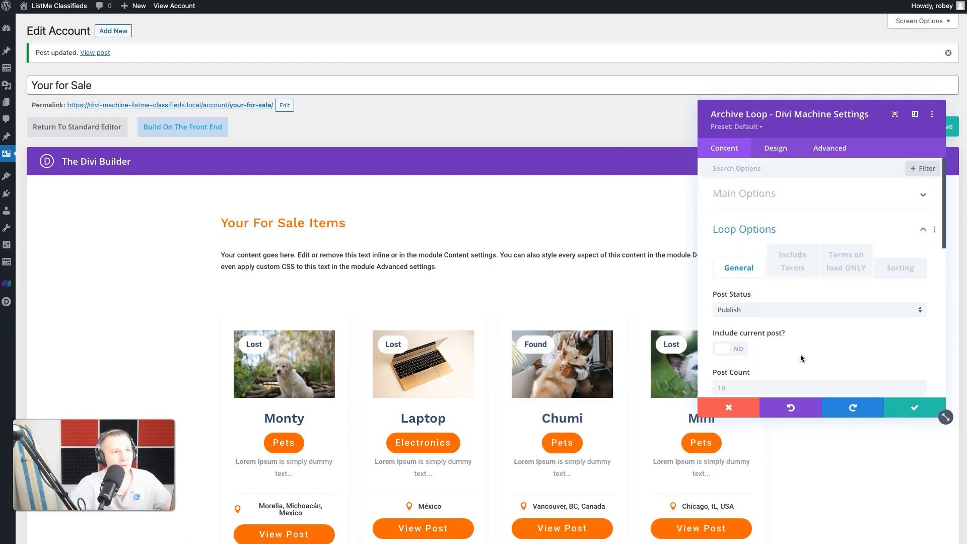
left_click(804, 266)
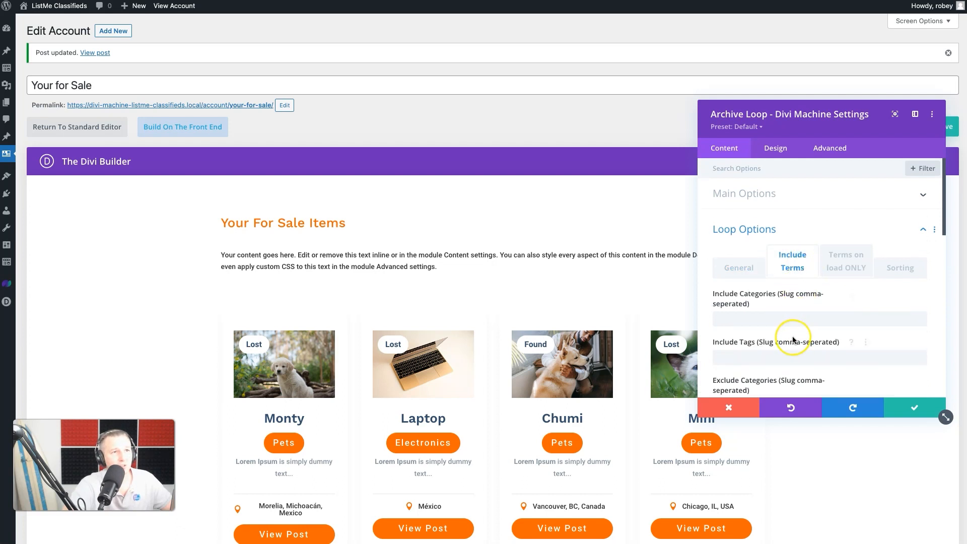
scroll(792, 339, "down", 1)
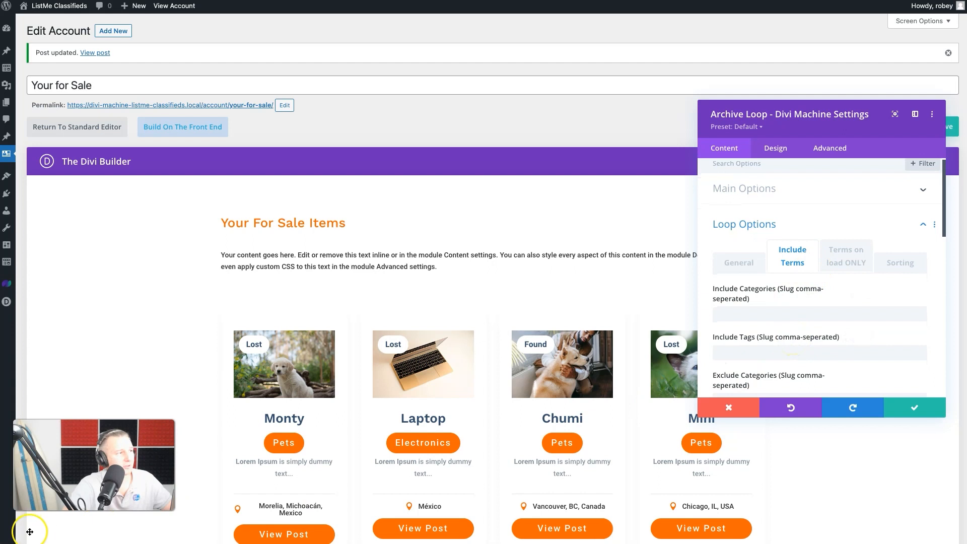
scroll(781, 205, "down", 2)
scroll(781, 204, "up", 2)
left_click(779, 197)
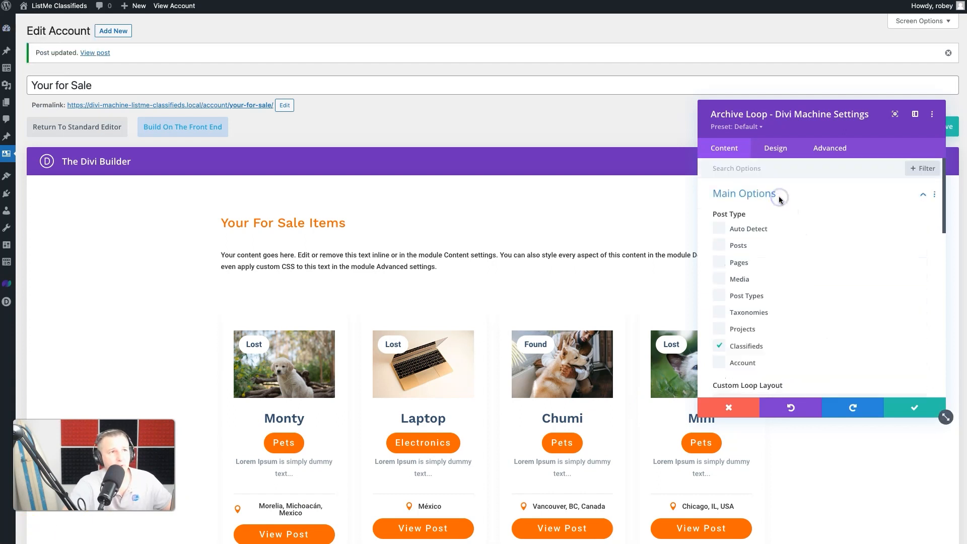
scroll(776, 307, "down", 6)
scroll(775, 315, "down", 2)
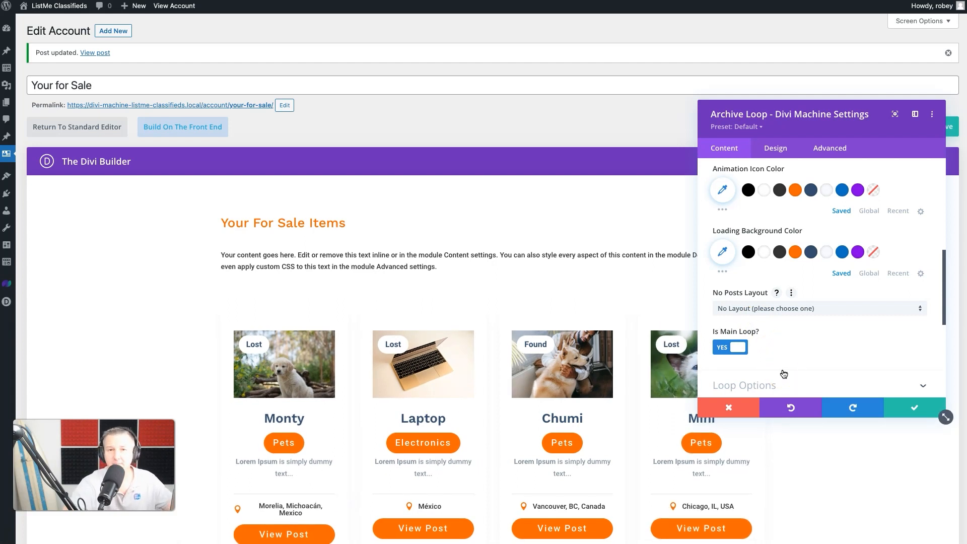
left_click(898, 316)
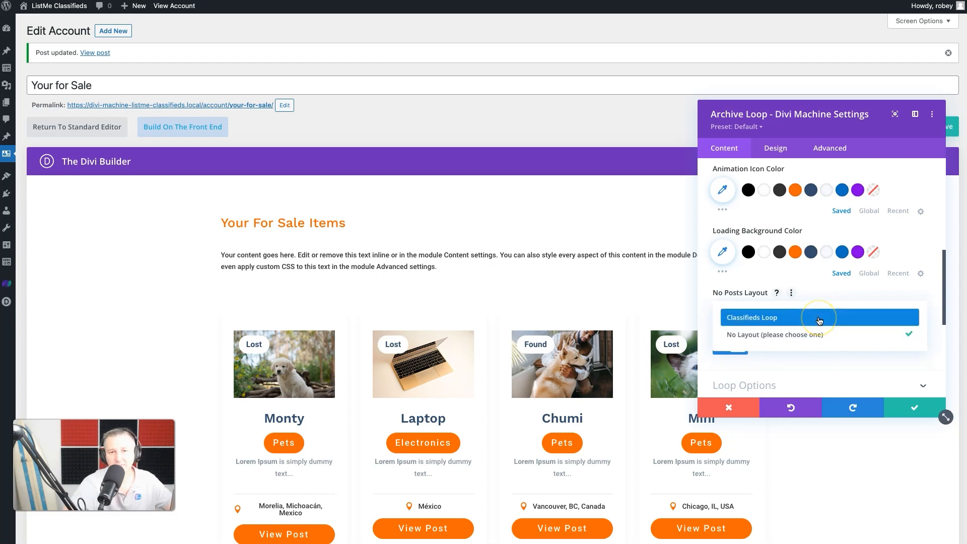
left_click(848, 292)
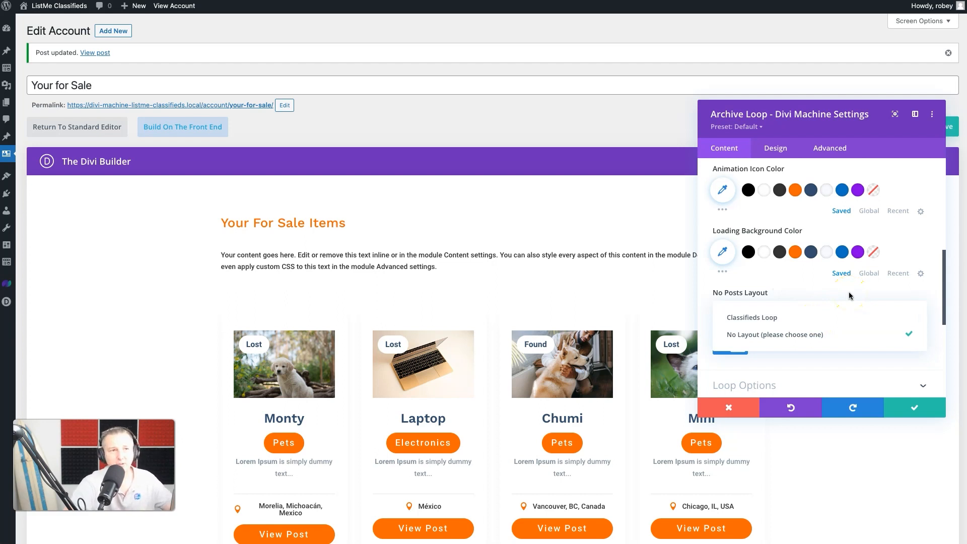
Copy the For Sale category's slug from the Classifieds categories and enter for-sale as the archive loop's Include Custom Taxonomy Values.
scroll(847, 292, "down", 3)
left_click(840, 258)
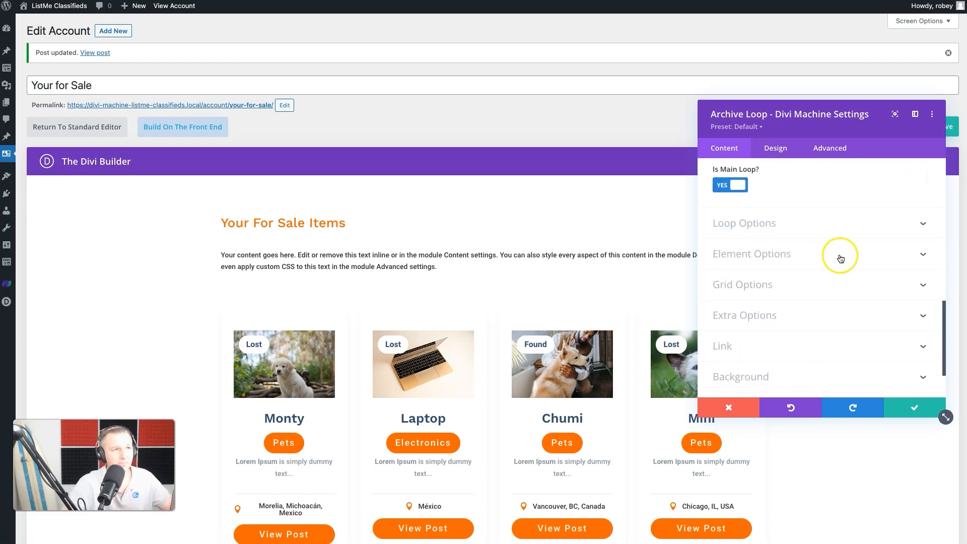
left_click(826, 224)
left_click(791, 209)
left_click(733, 214)
left_click(792, 209)
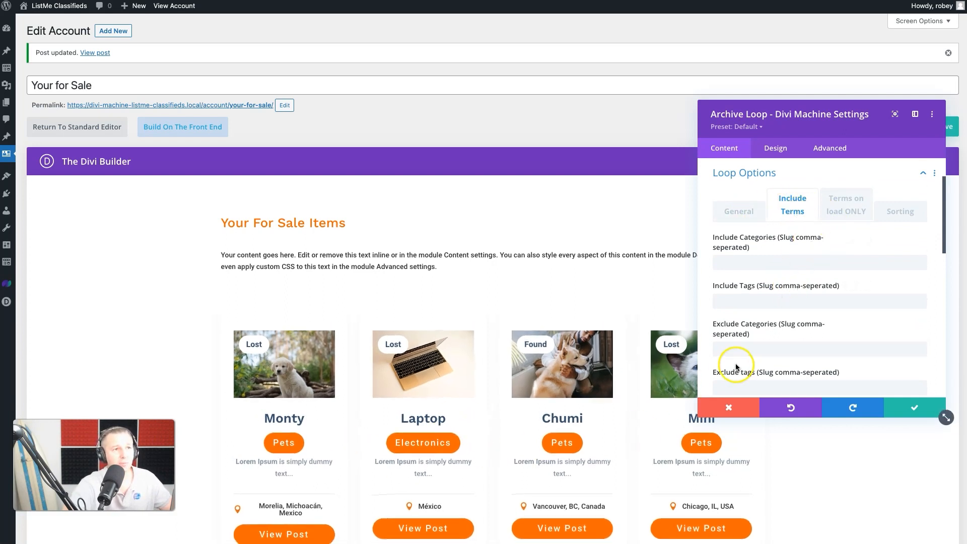
scroll(760, 353, "down", 6)
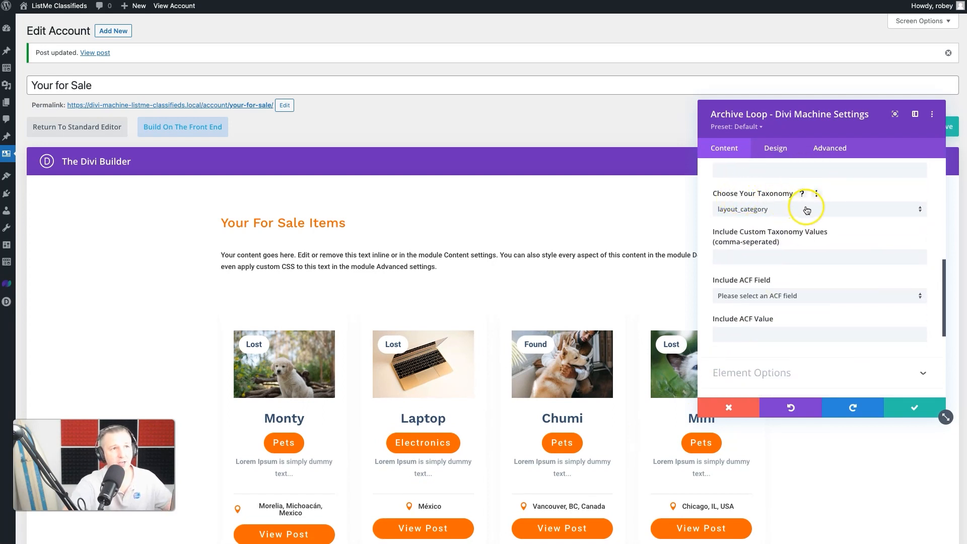
left_click(791, 257)
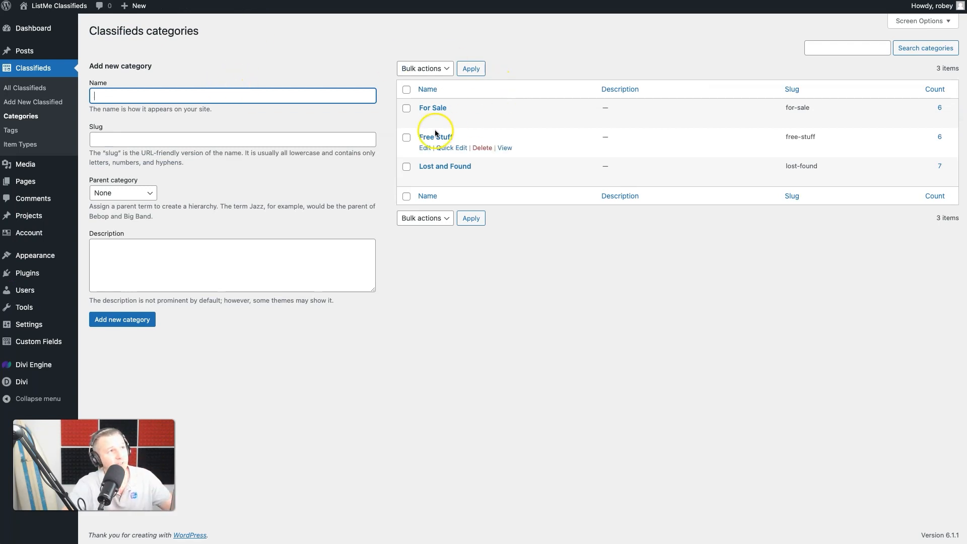
left_click(788, 109)
left_click_drag(788, 109, 822, 107)
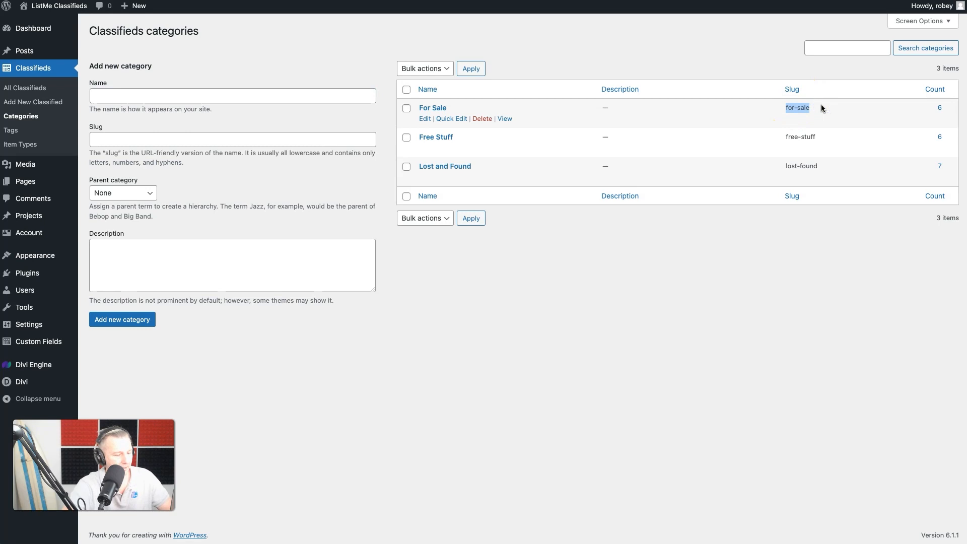
left_click(553, 0)
left_click(801, 260)
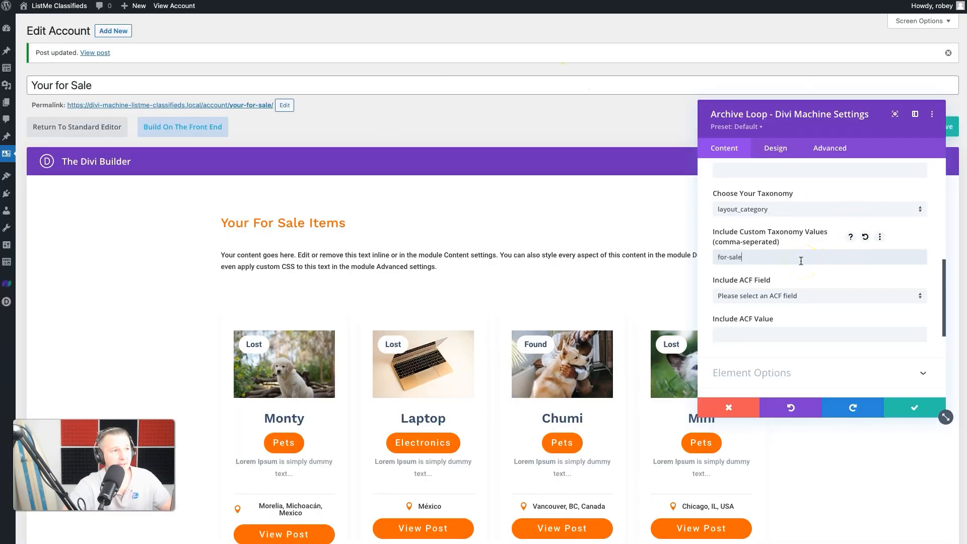
scroll(791, 284, "down", 2)
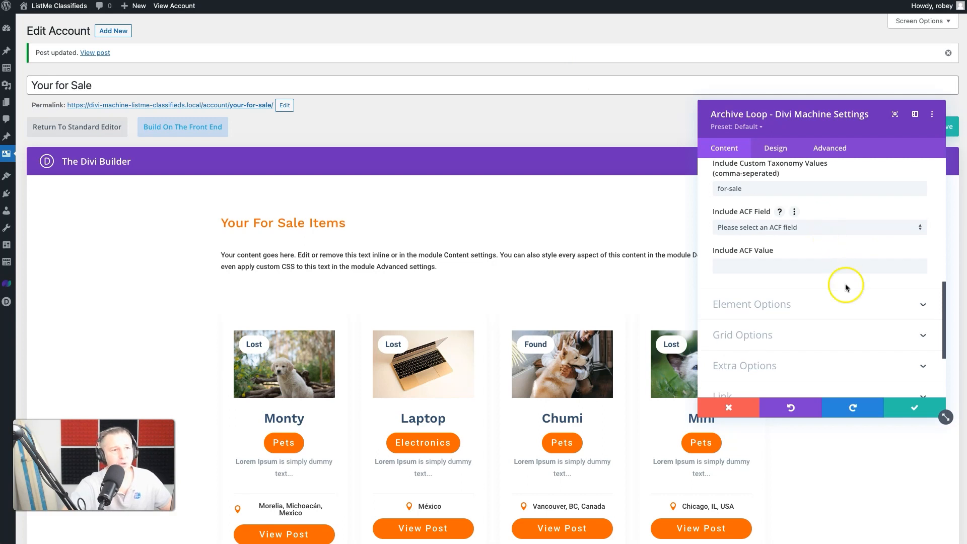
Set the archive loop's sorting Order to Descending in its Loop Options, with posts sorted by date.
scroll(790, 304, "up", 10)
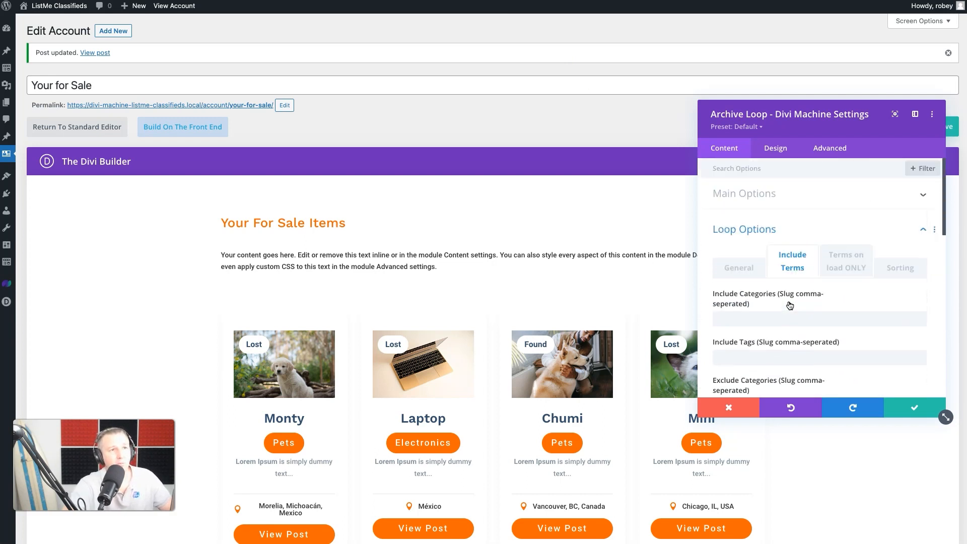
left_click(899, 264)
scroll(821, 297, "down", 3)
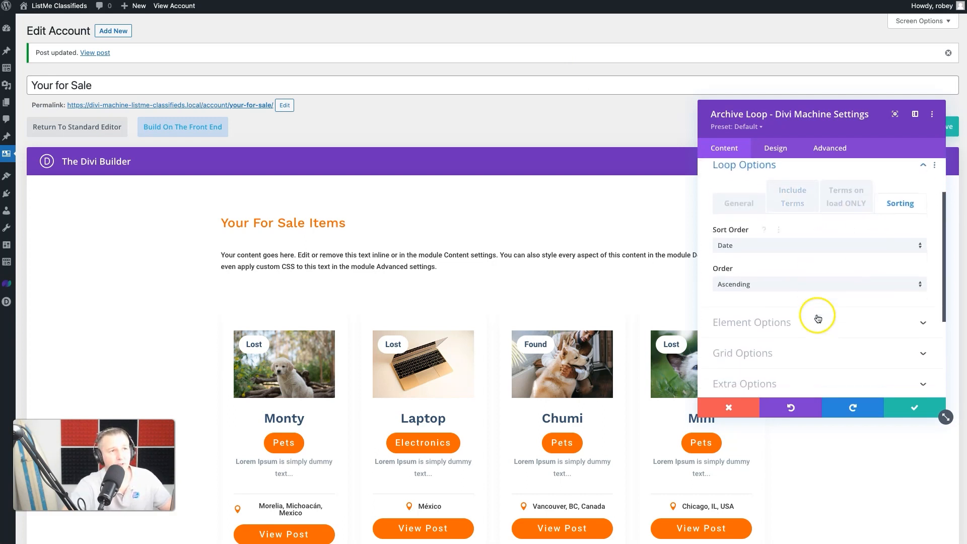
left_click(800, 272)
left_click(787, 293)
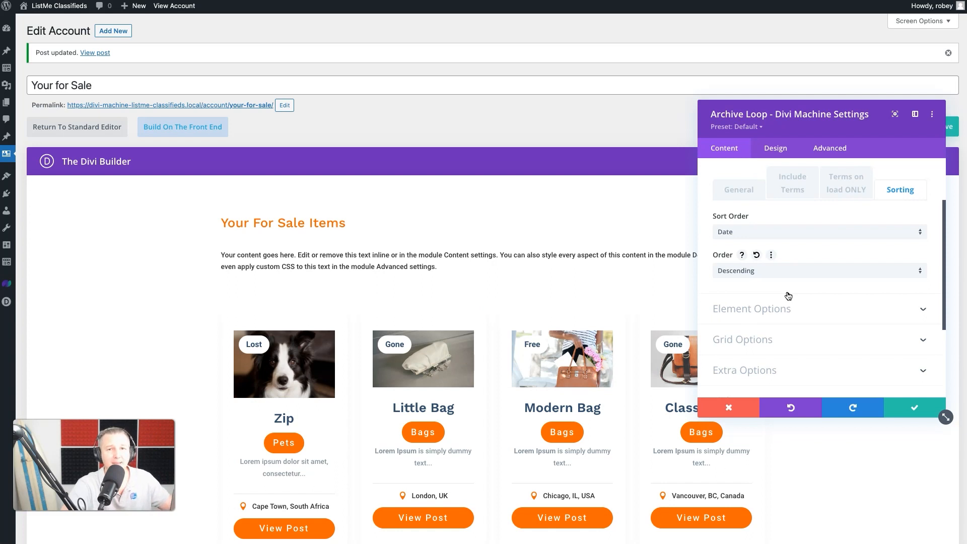
Set the archive loop to display more posts with Load More and enter Show more Classifieds as the Load More Text.
scroll(804, 336, "down", 1)
left_click(801, 305)
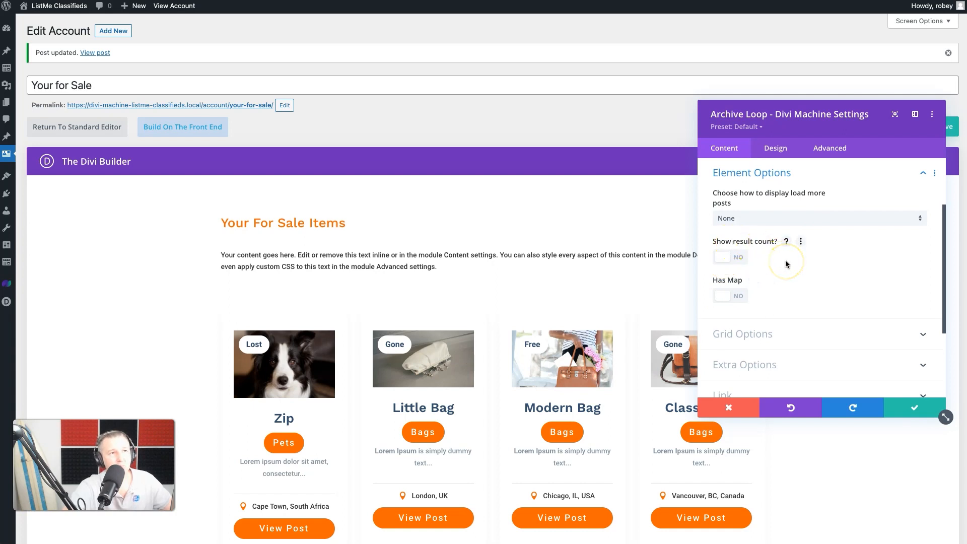
left_click(807, 218)
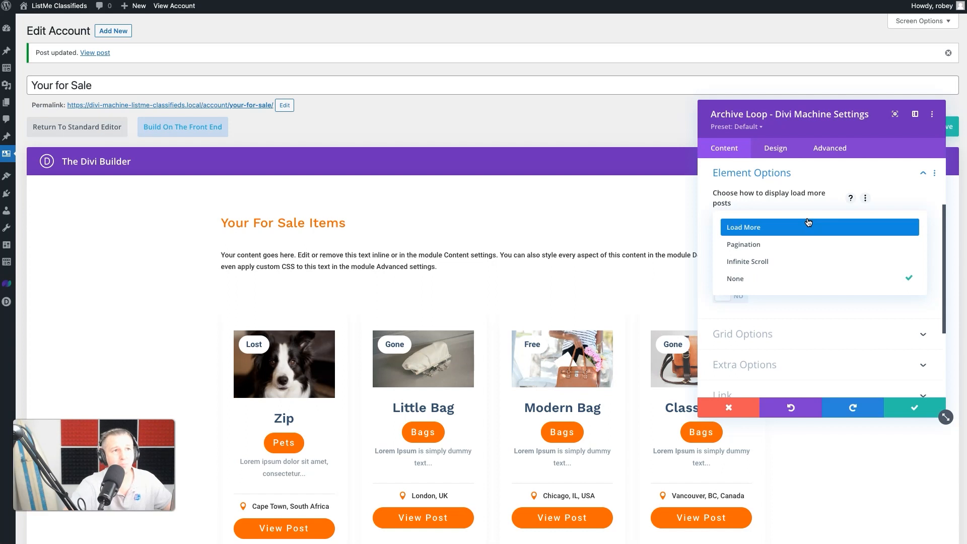
left_click(803, 224)
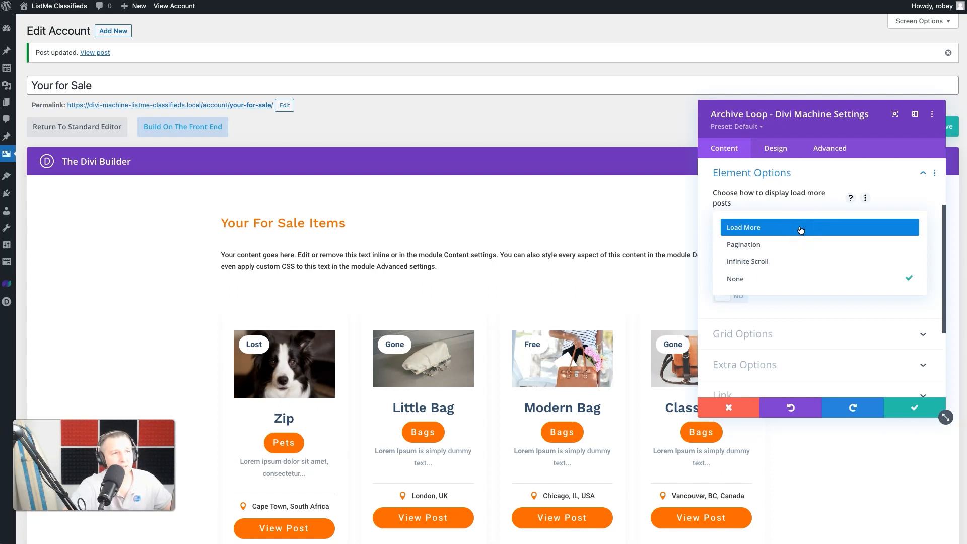
left_click(800, 228)
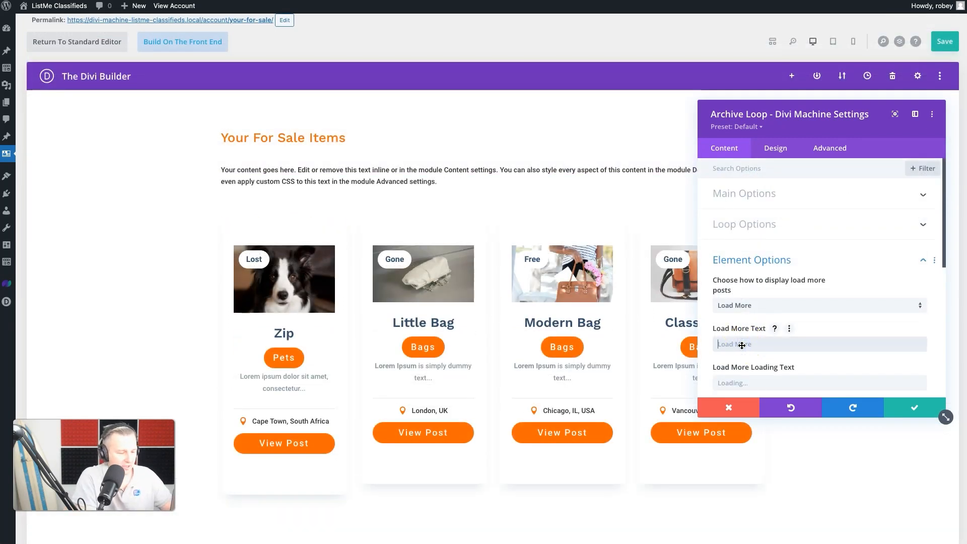
type("Show more Classifieds")
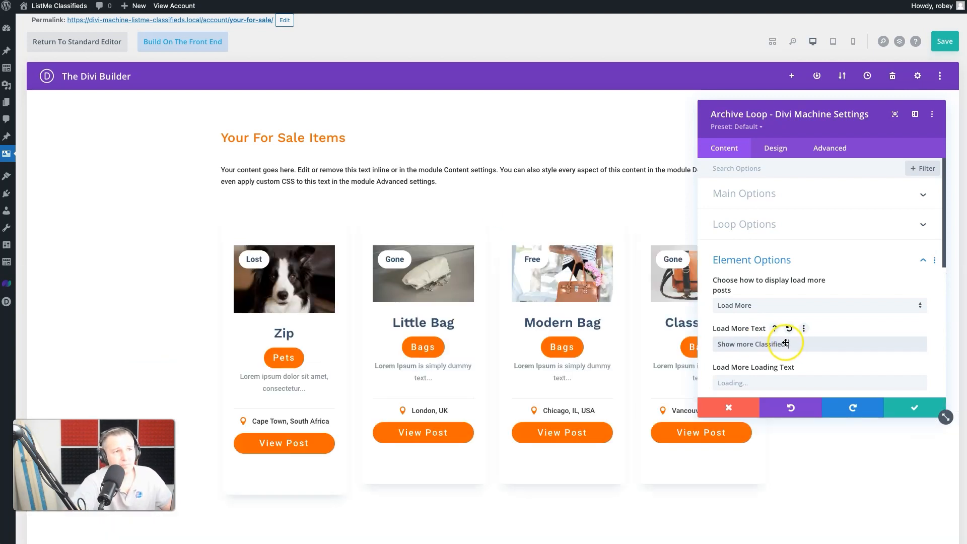
scroll(629, 399, "down", 14)
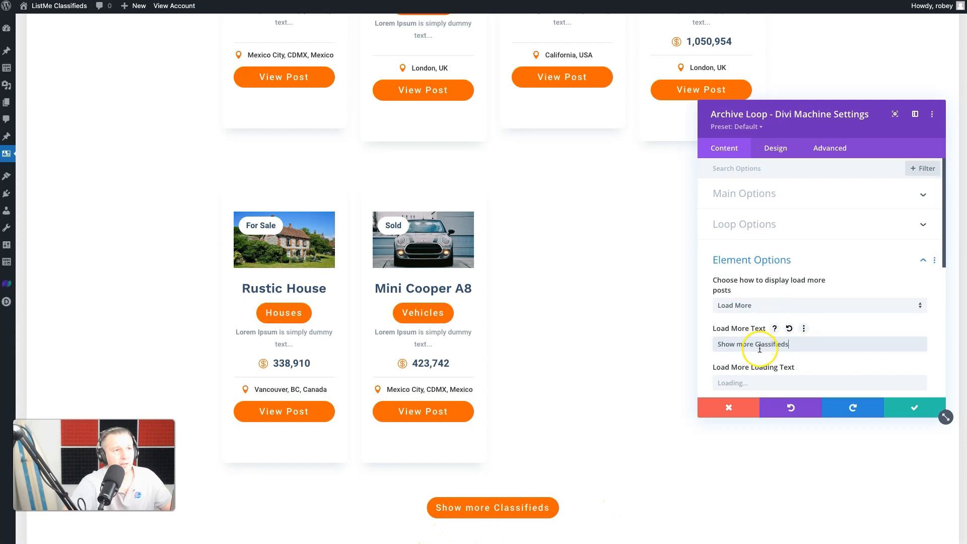
Set the archive loop's Grid Style to Masonry and its Grid Columns to Three.
scroll(758, 343, "down", 2)
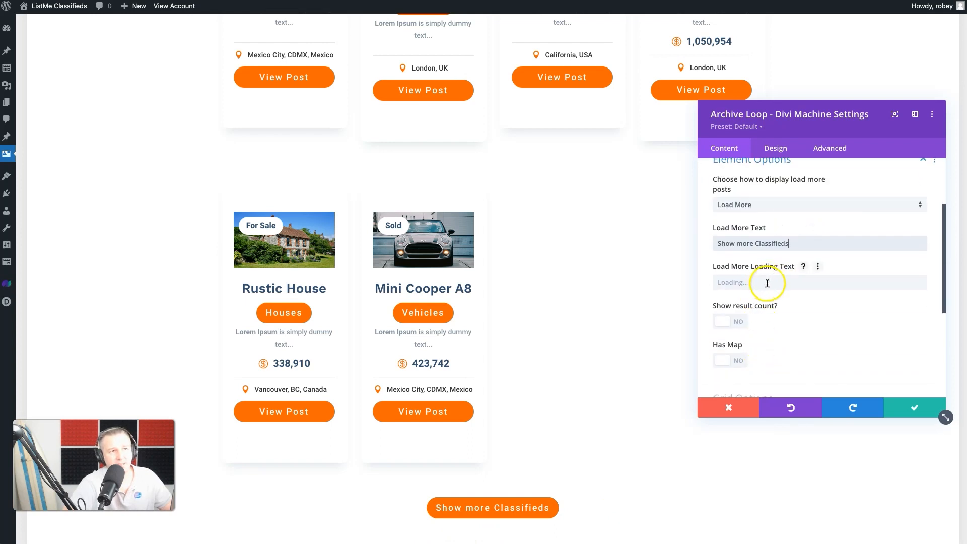
scroll(781, 310, "down", 3)
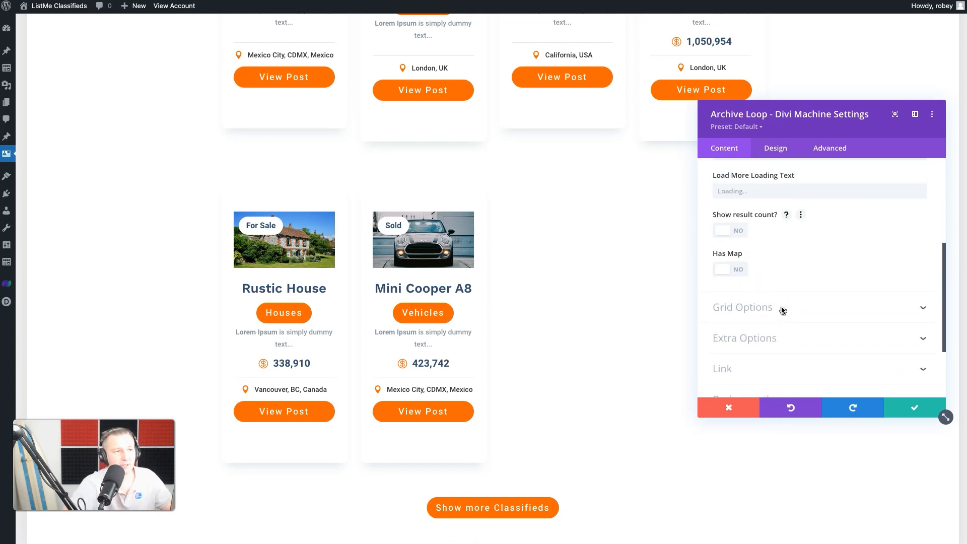
left_click(779, 279)
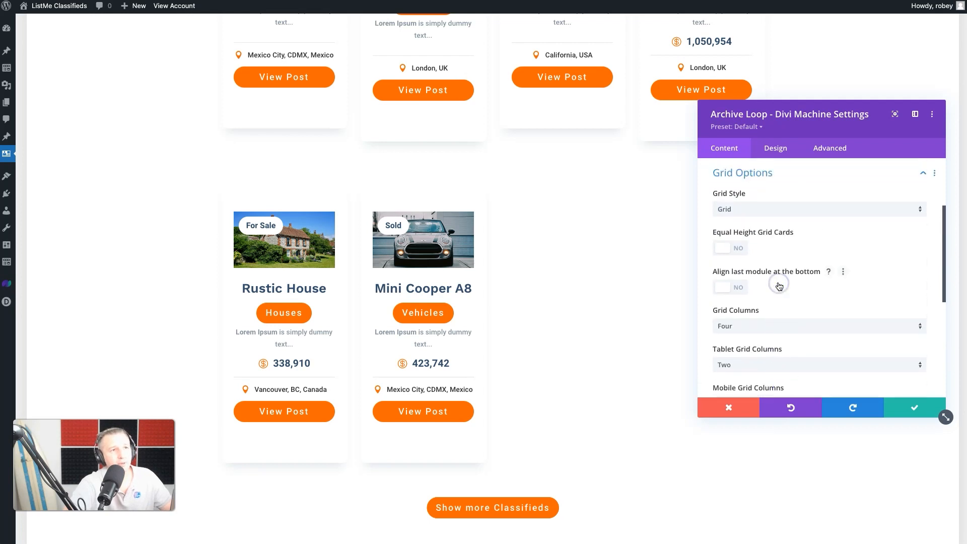
left_click(797, 214)
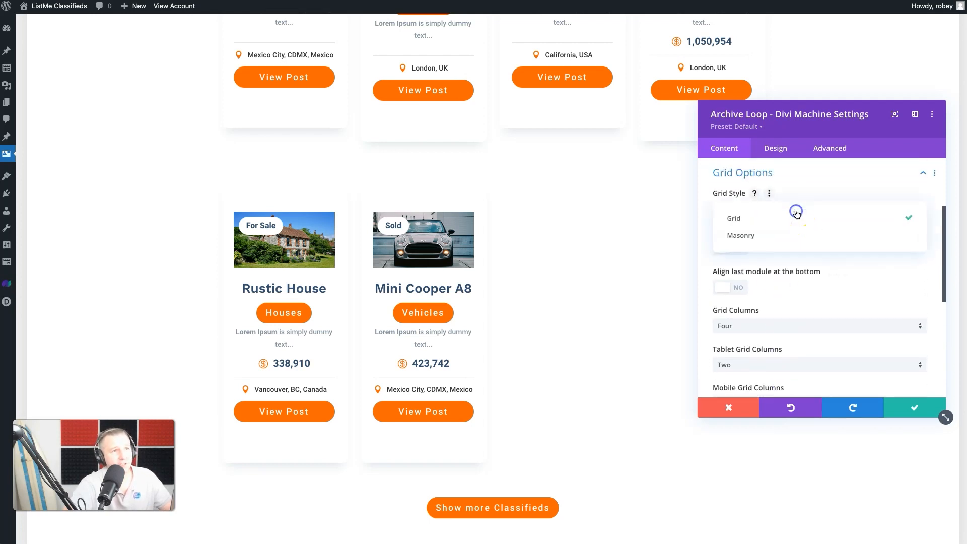
left_click(789, 231)
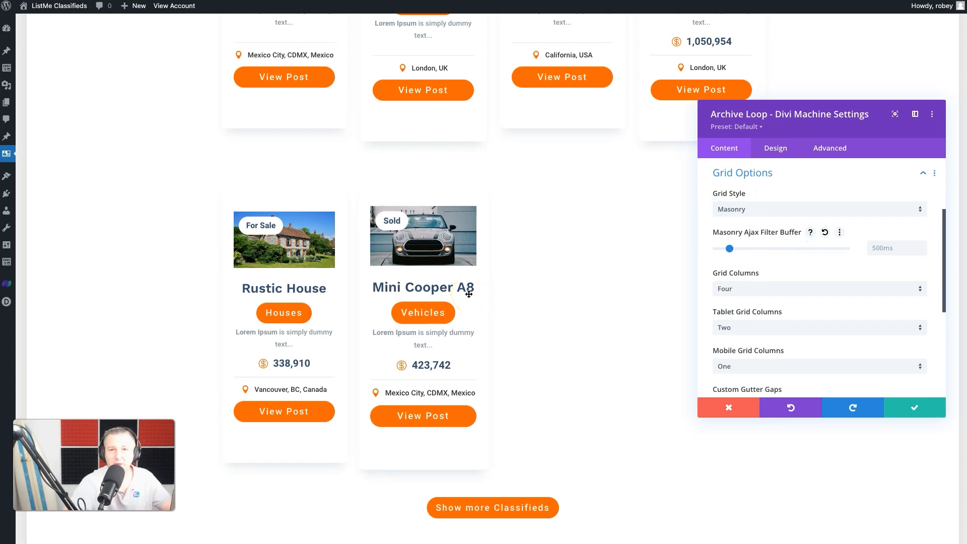
scroll(468, 294, "down", 2)
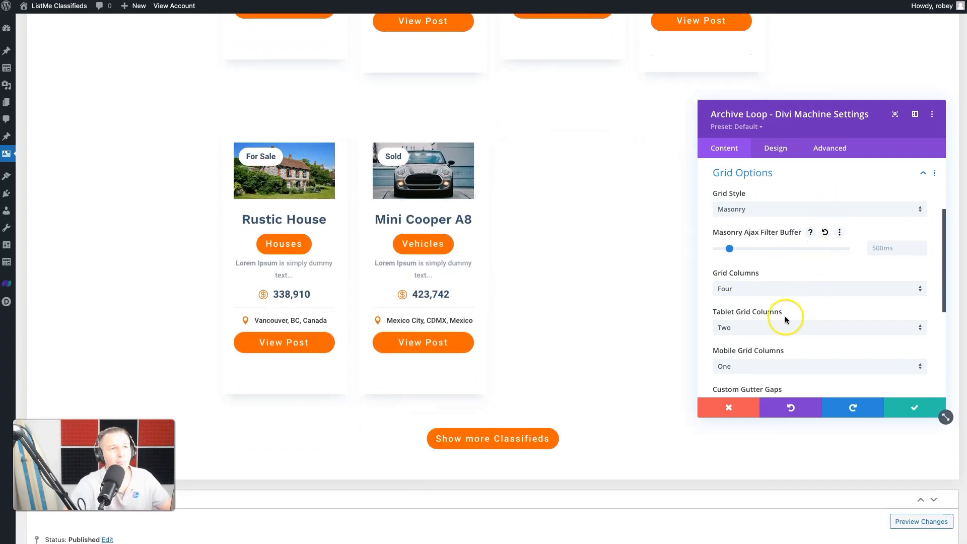
left_click(786, 295)
left_click(770, 329)
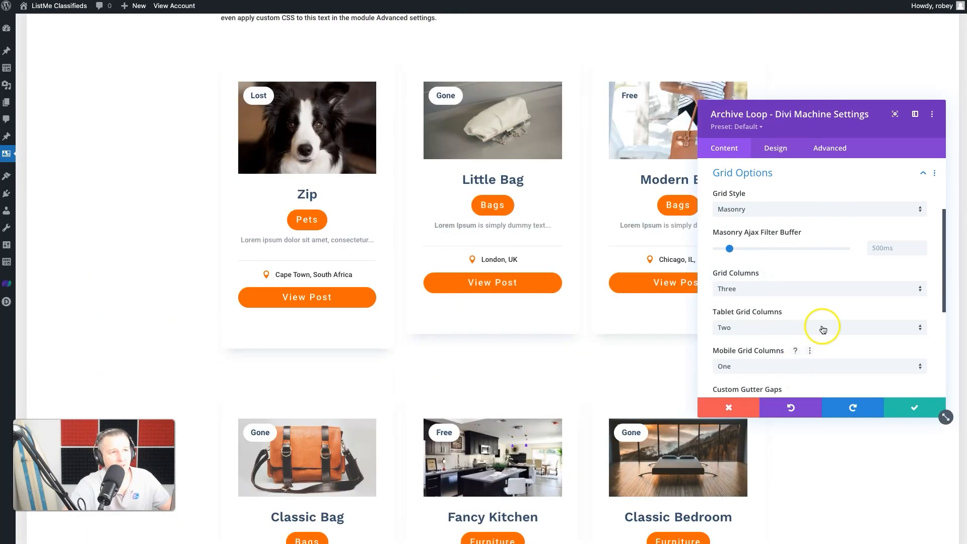
Enable Custom Gutter Gaps in the archive loop's Grid Options.
scroll(805, 336, "down", 1)
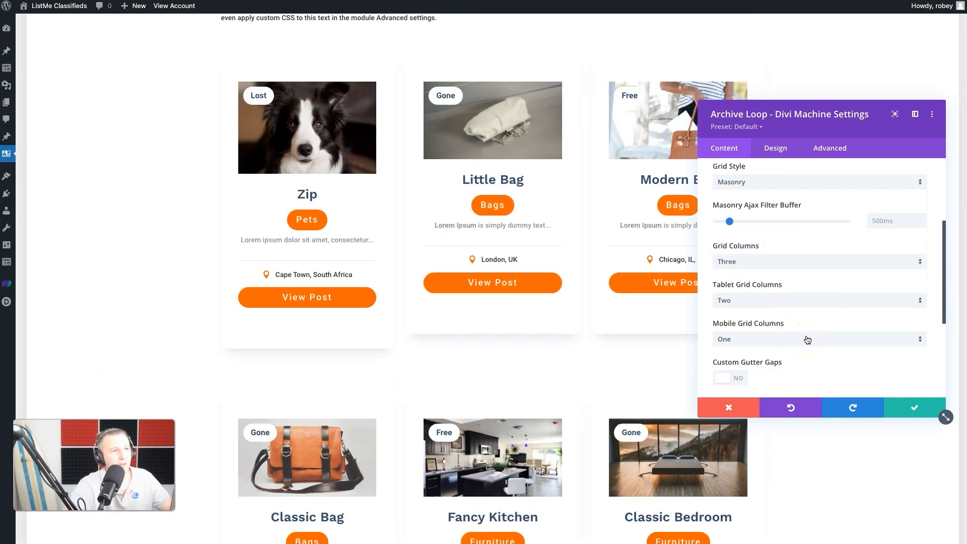
scroll(805, 299, "down", 4)
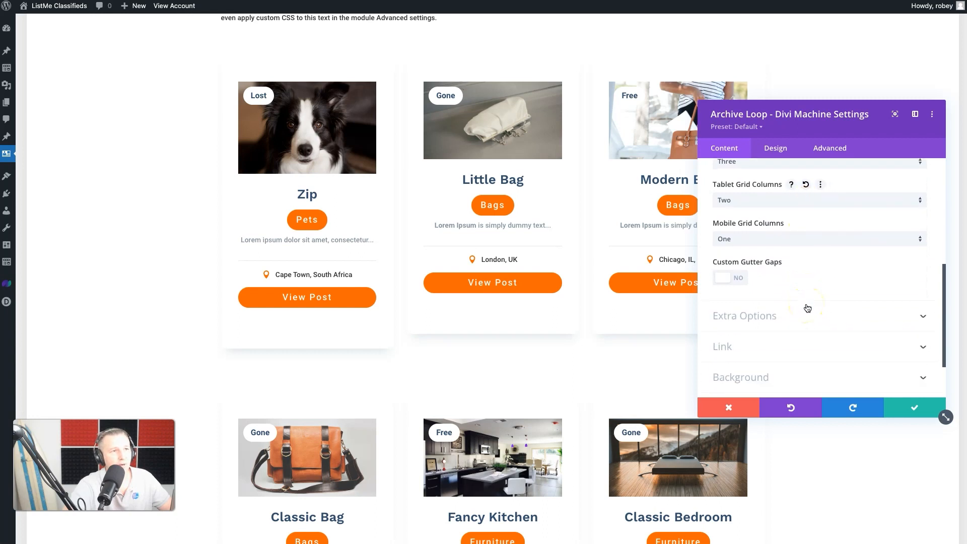
left_click(731, 280)
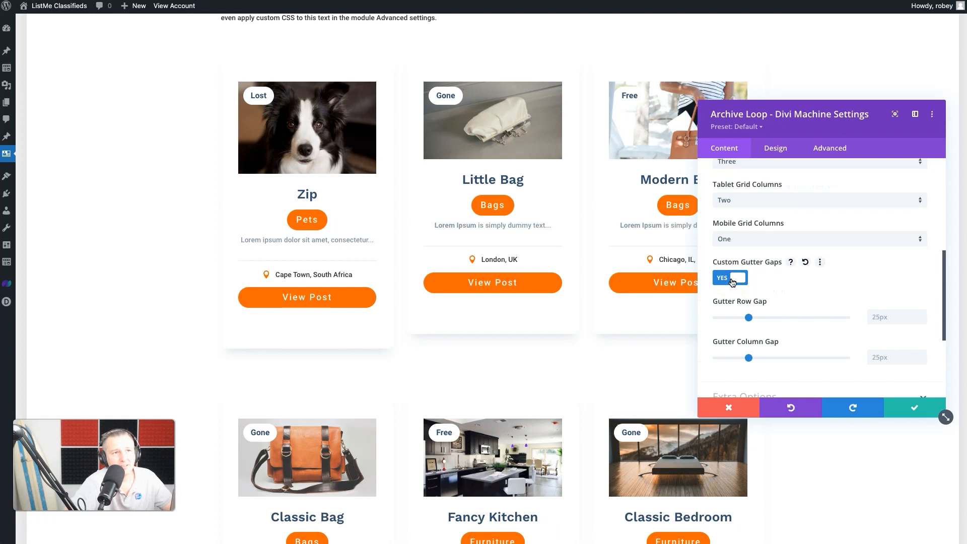
Try gutter row gaps of 56 px and 7 px and a column gap of 48 px, and reset both to their defaults.
left_click_drag(748, 317, 788, 316)
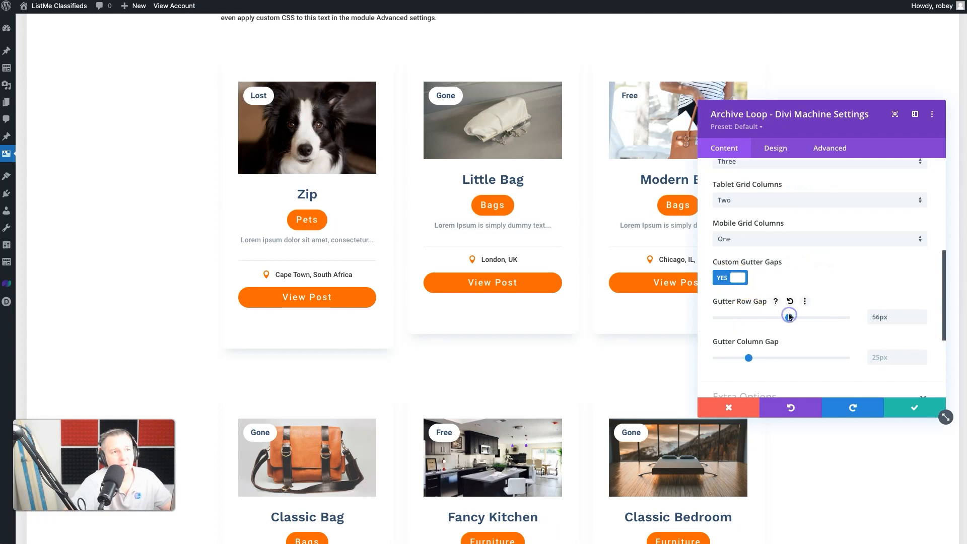
left_click_drag(748, 358, 775, 358)
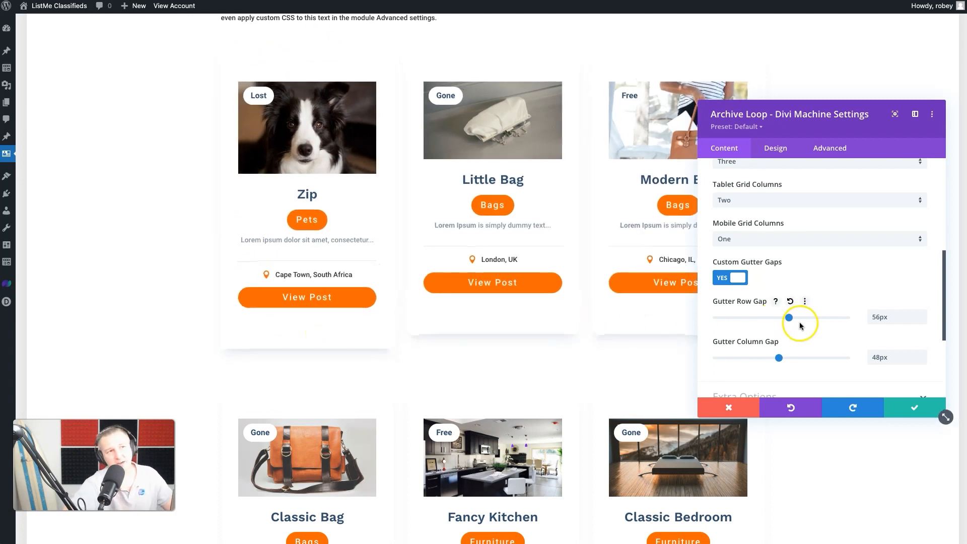
left_click_drag(789, 317, 774, 318)
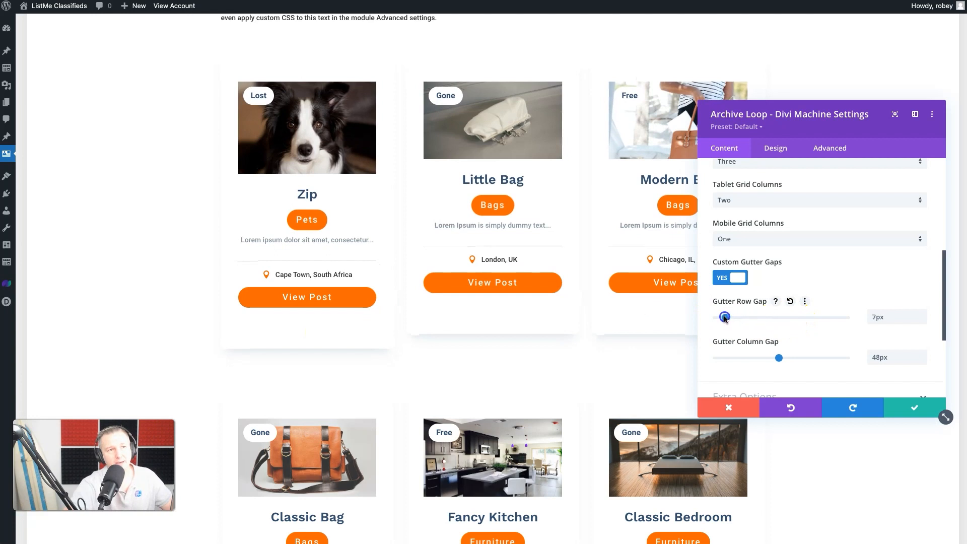
left_click(790, 301)
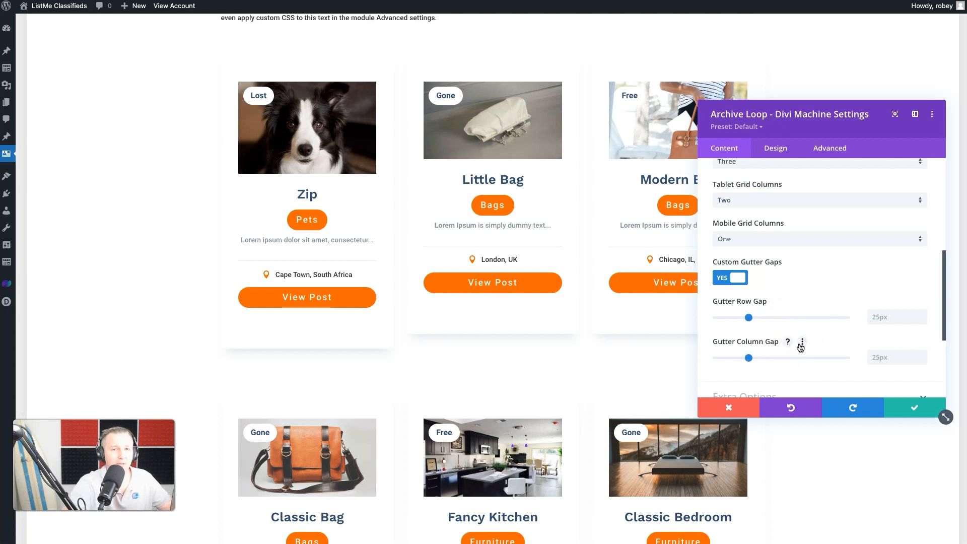
Set the archive loop's Post Count to 6 in the general Loop Options.
scroll(800, 347, "down", 3)
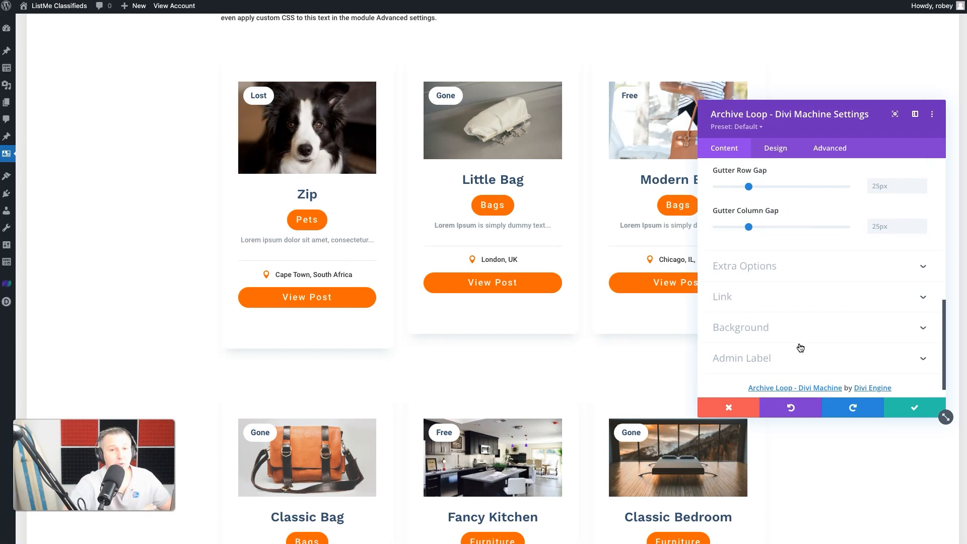
scroll(800, 347, "up", 3)
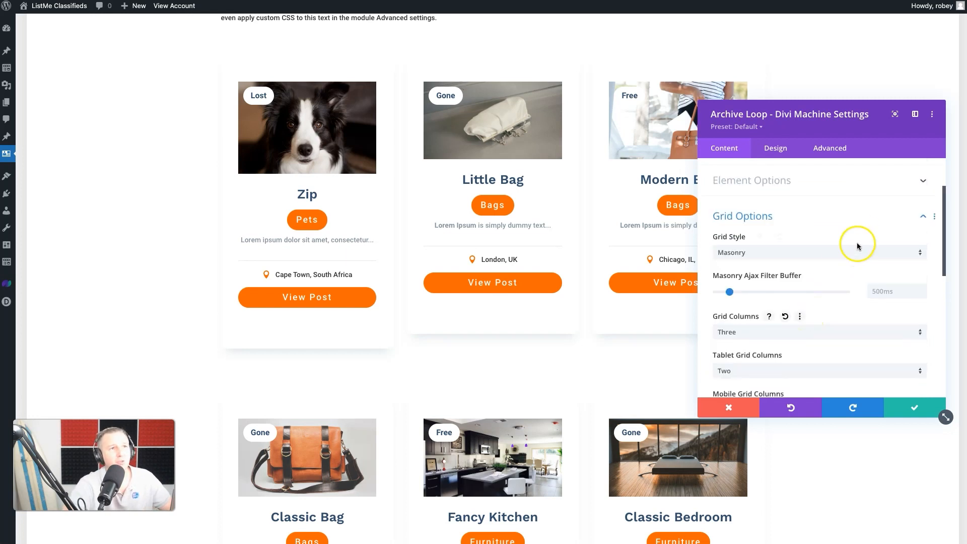
left_click(871, 209)
scroll(488, 482, "down", 15)
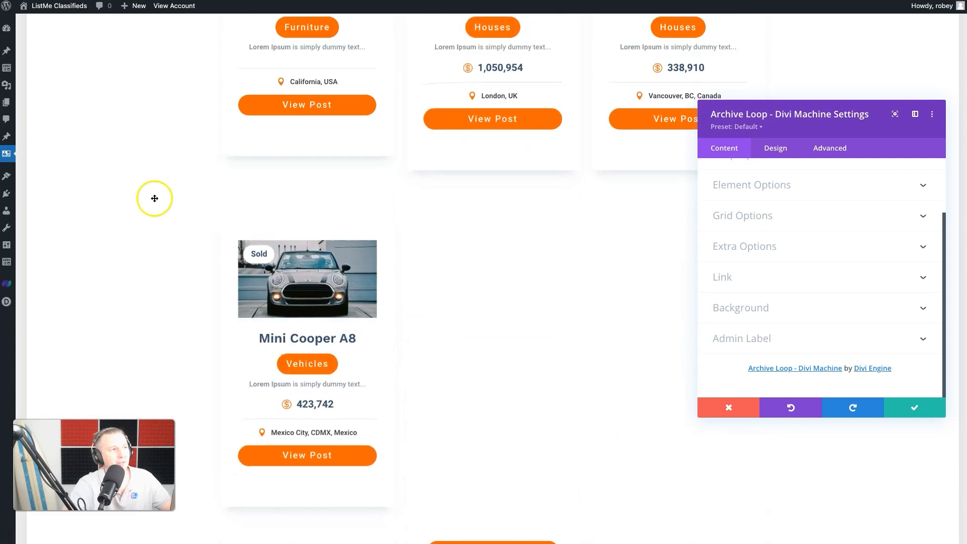
scroll(556, 285, "up", 12)
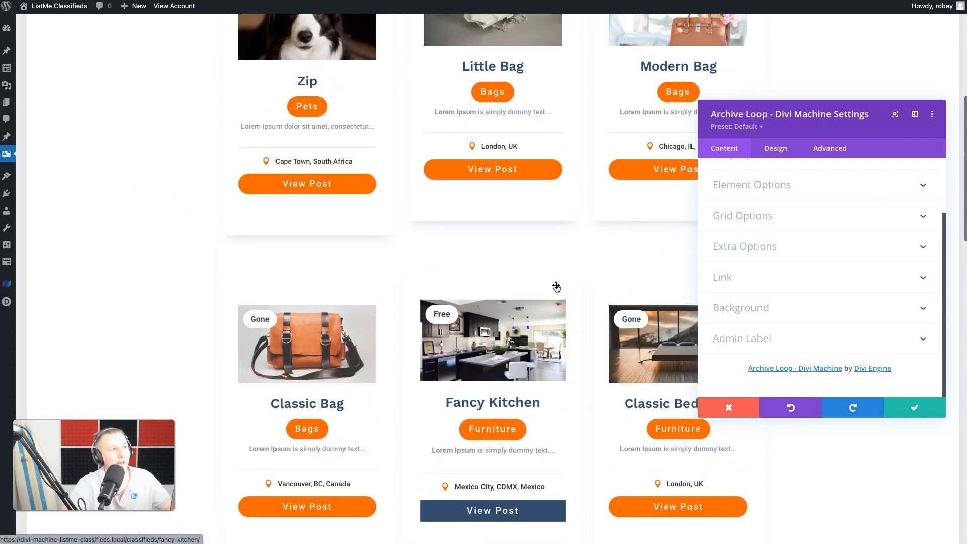
scroll(791, 227, "up", 3)
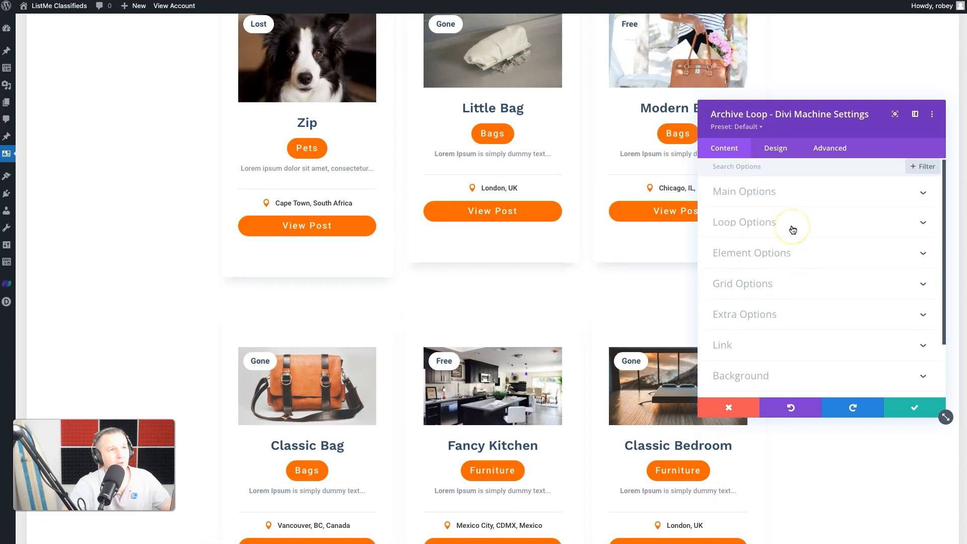
left_click(772, 192)
scroll(789, 289, "down", 6)
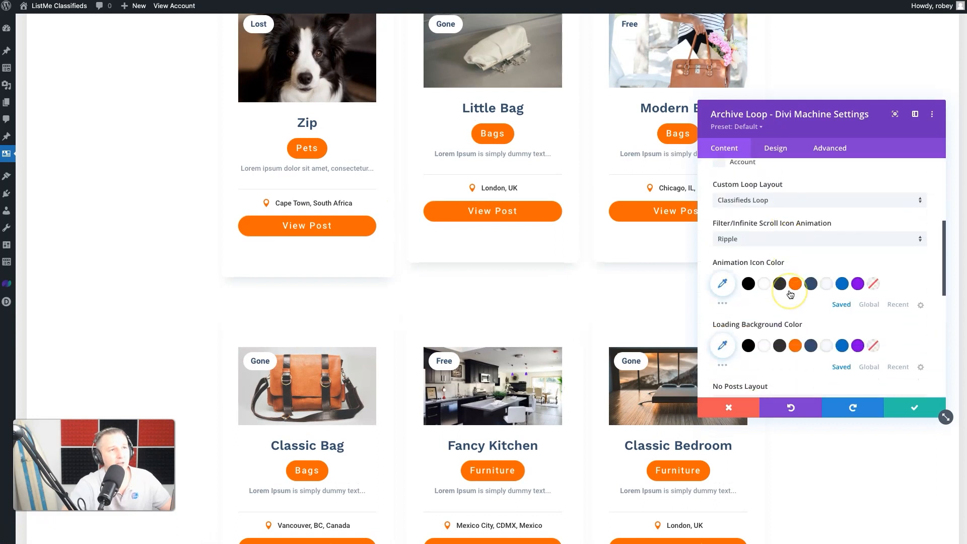
scroll(790, 294, "down", 2)
scroll(789, 233, "up", 1)
left_click(790, 274)
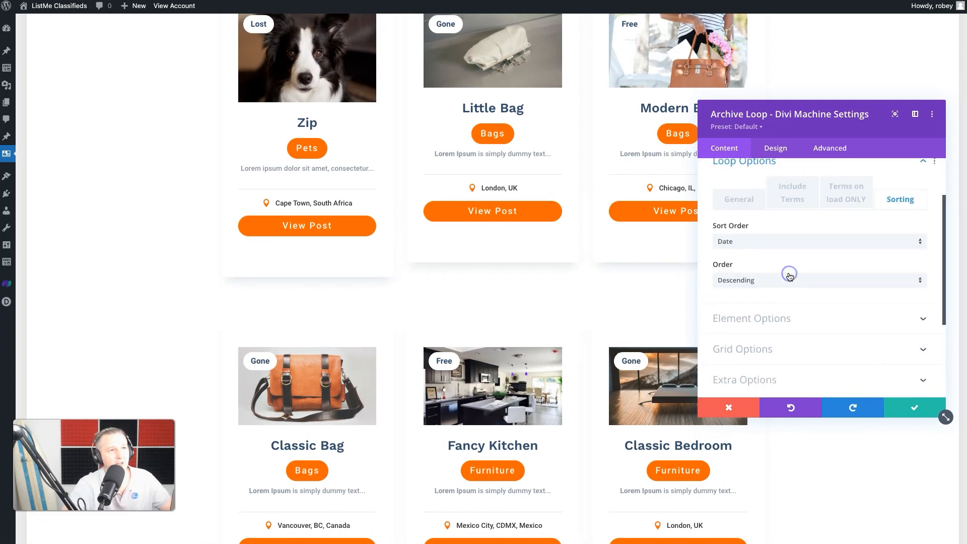
left_click(743, 212)
left_click(760, 336)
type("6")
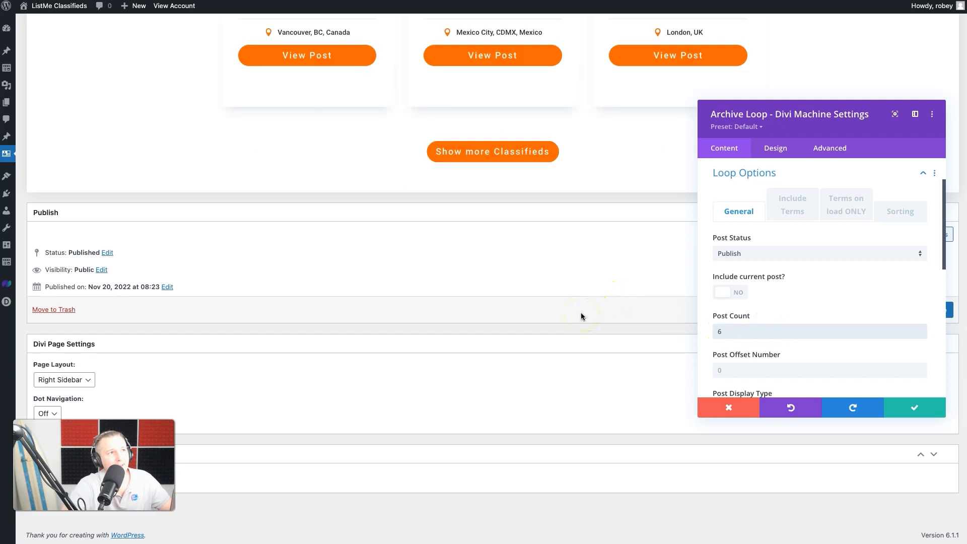
Check the archive loop preview with its load-more button and save the module's settings.
scroll(582, 217, "up", 2)
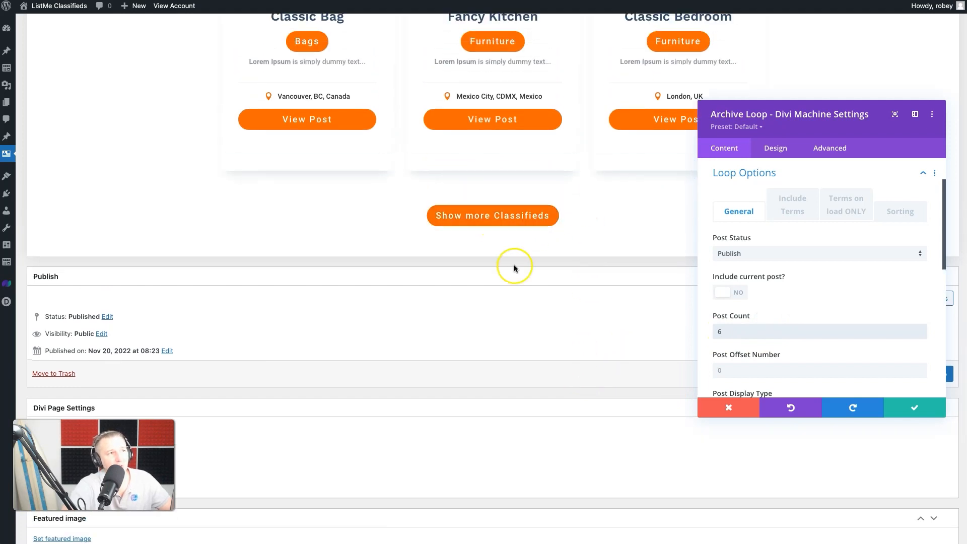
scroll(514, 267, "up", 12)
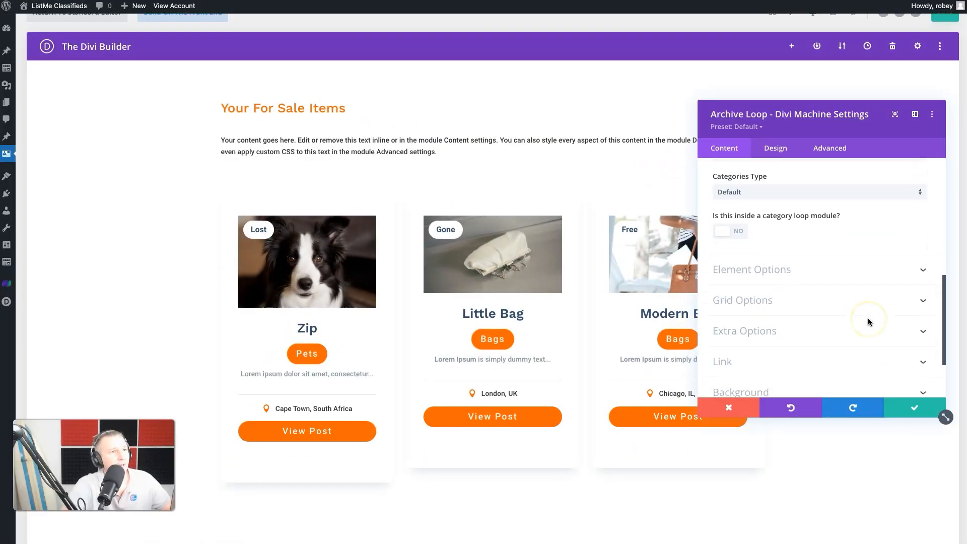
scroll(868, 320, "down", 1)
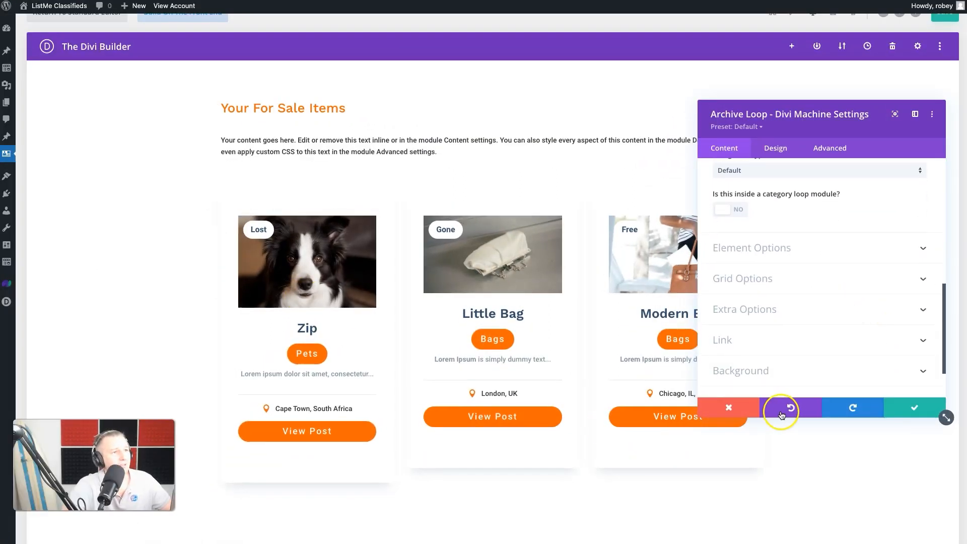
left_click(913, 408)
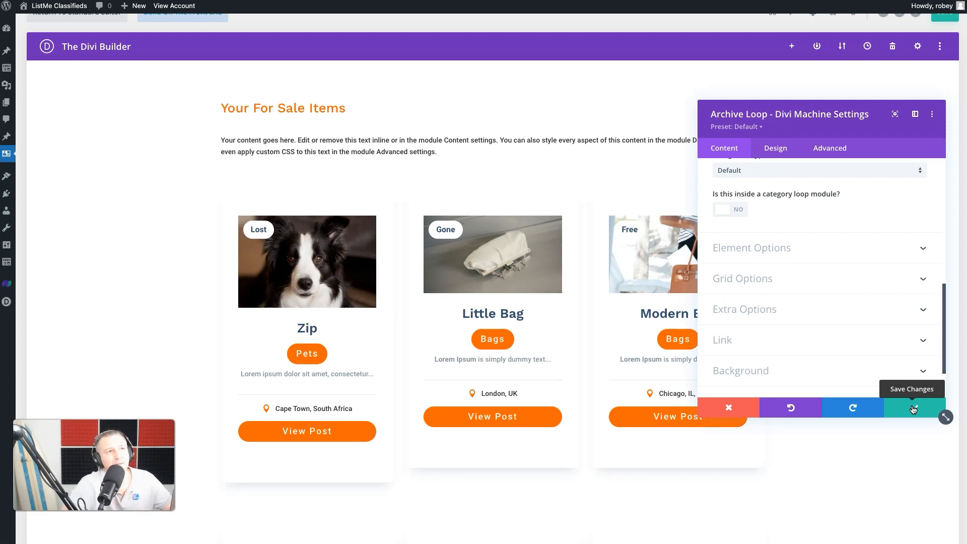
Enable custom styles for the archive loop's Load More button in its design settings.
left_click(773, 149)
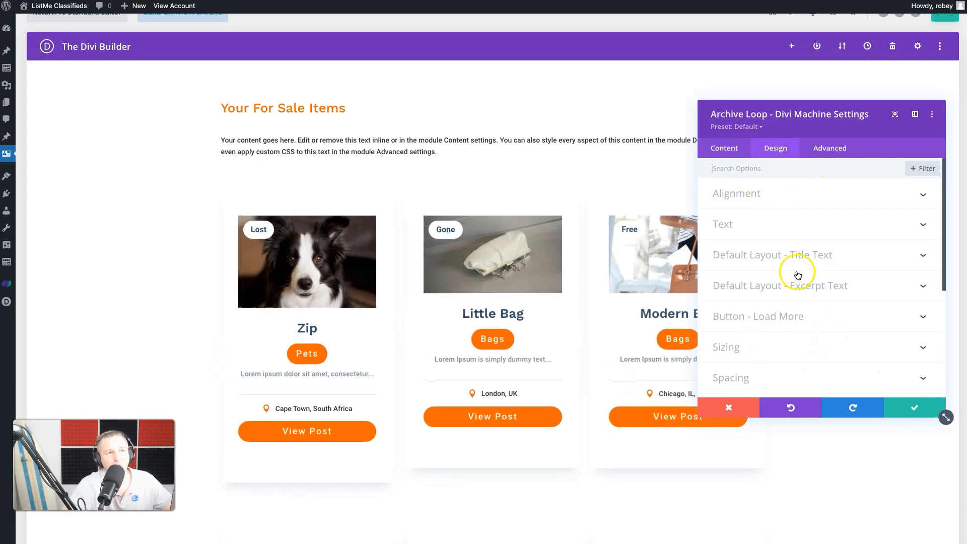
scroll(569, 452, "down", 7)
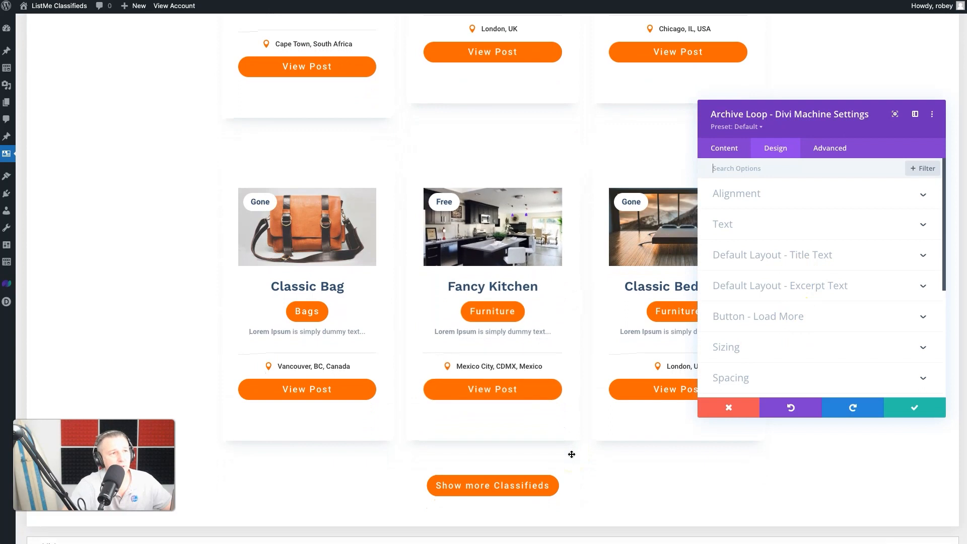
scroll(504, 282, "up", 6)
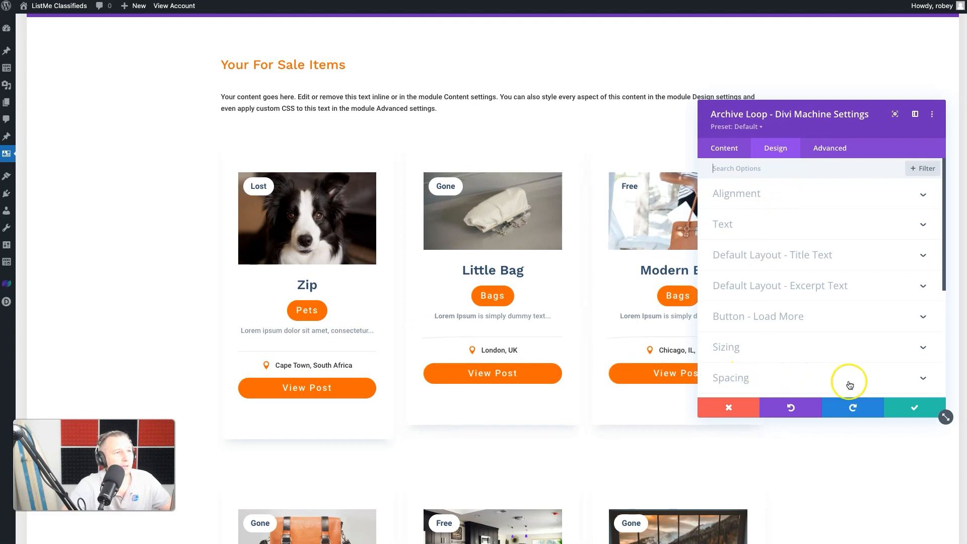
left_click(775, 316)
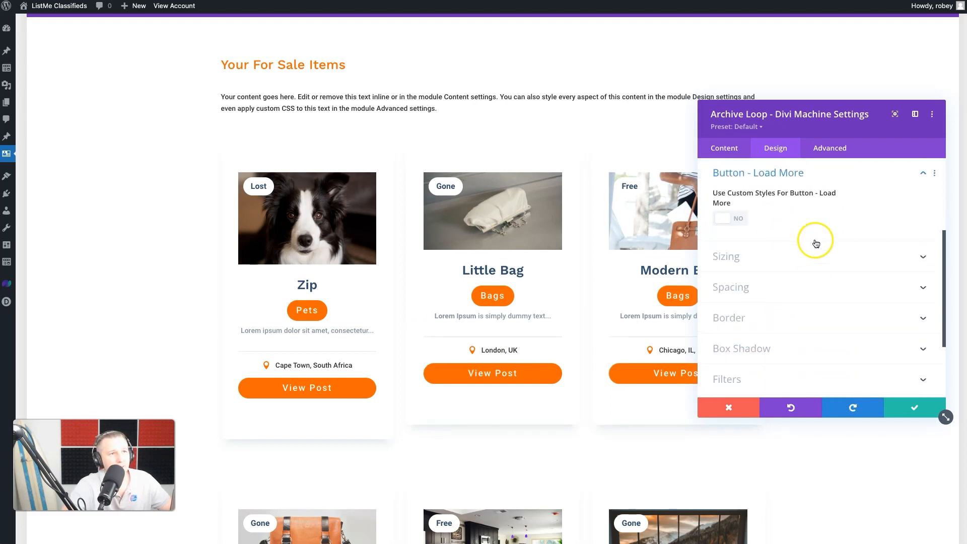
left_click(725, 218)
Set the Load More button's hover border radius to 50px and save the archive loop module.
scroll(817, 301, "down", 8)
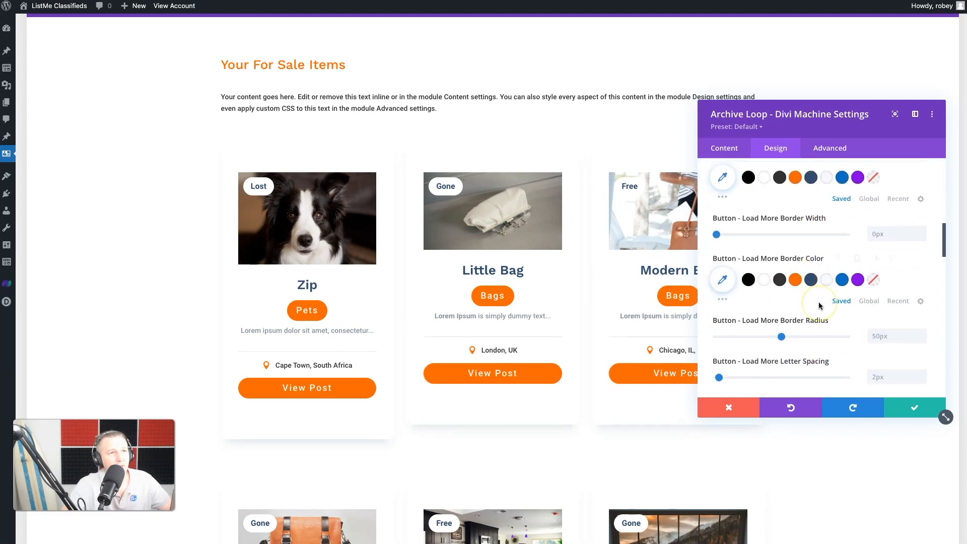
mouse_move(869, 327)
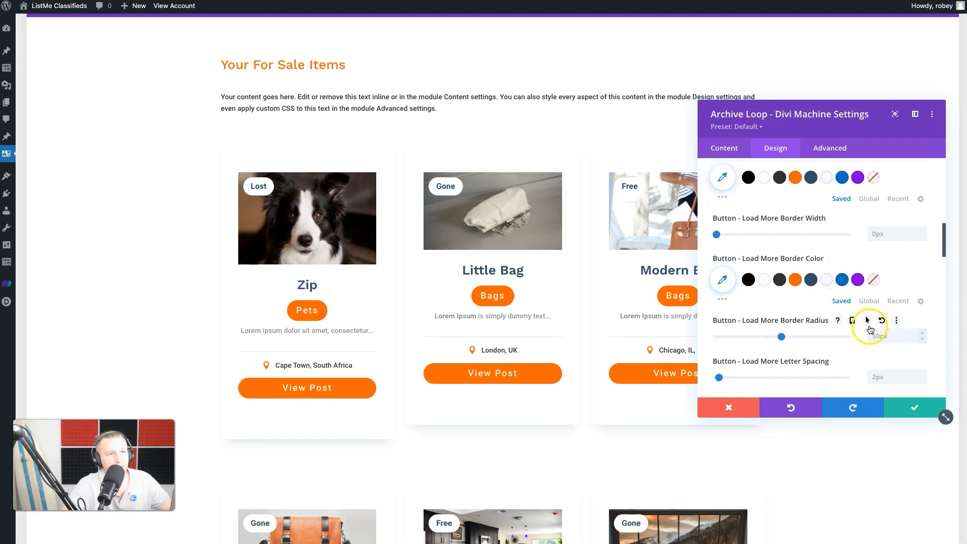
left_click(866, 320)
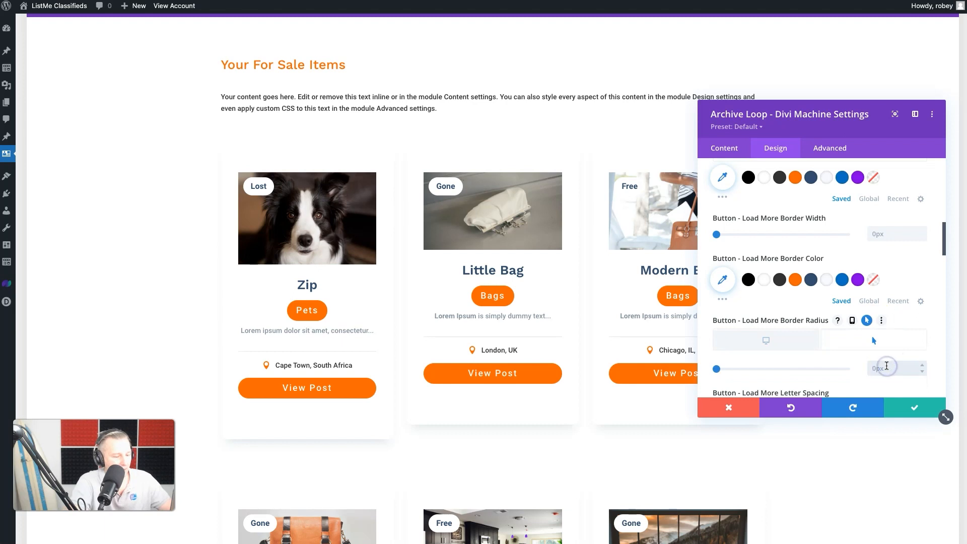
scroll(543, 458, "down", 10)
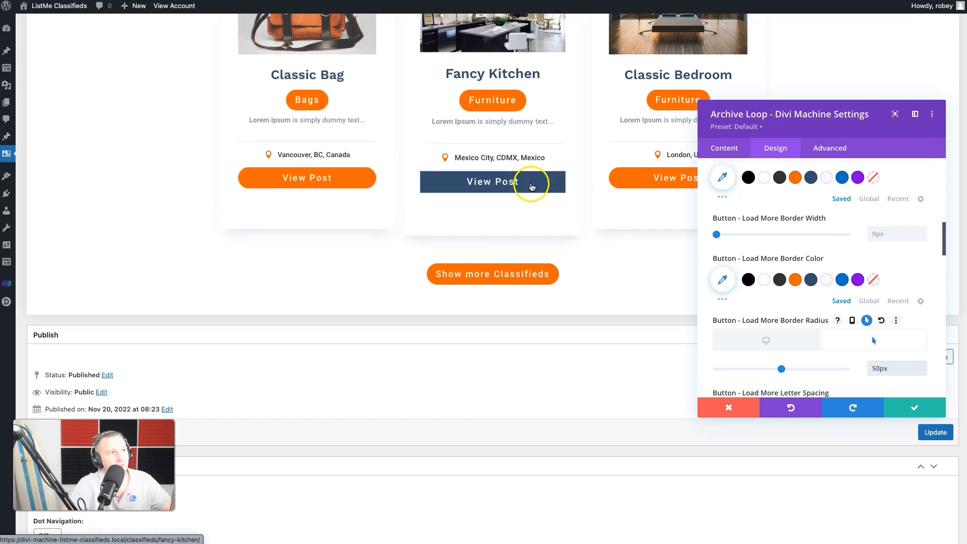
scroll(418, 208, "up", 5)
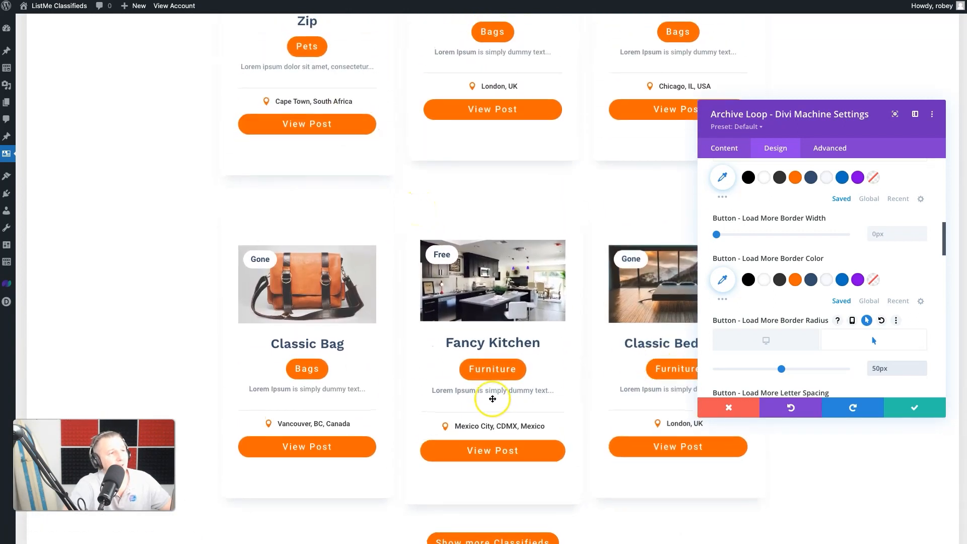
scroll(491, 397, "down", 3)
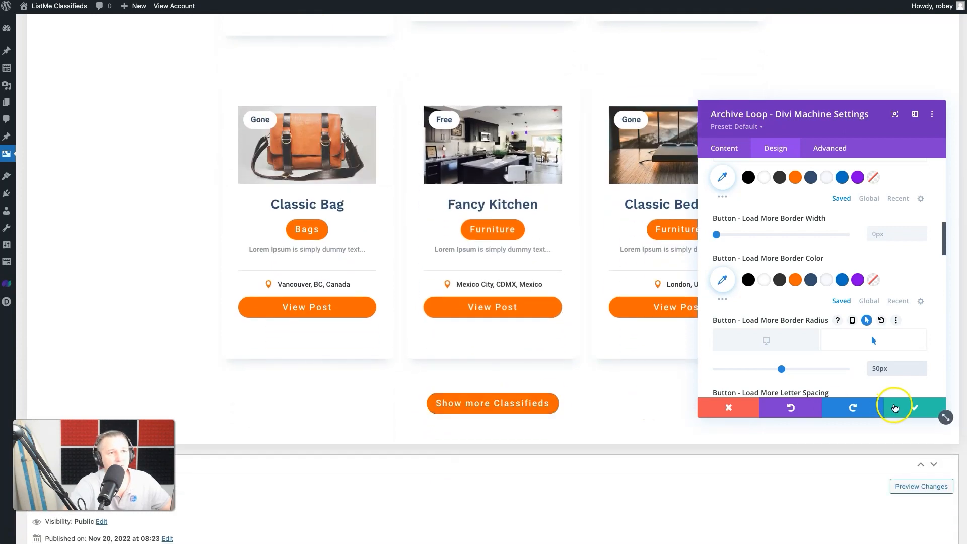
left_click(894, 409)
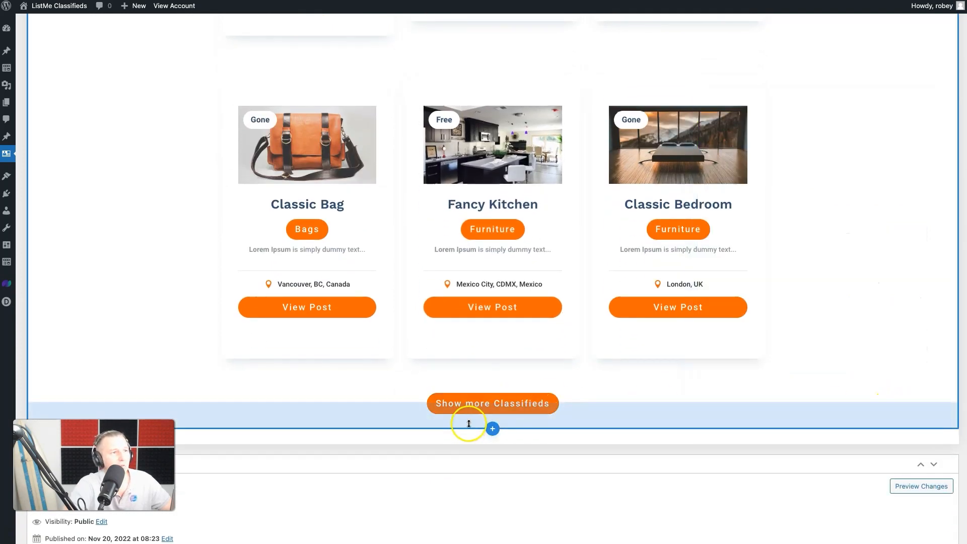
Change the "Your For Sale Items" title text's format to Paragraph.
scroll(503, 379, "up", 10)
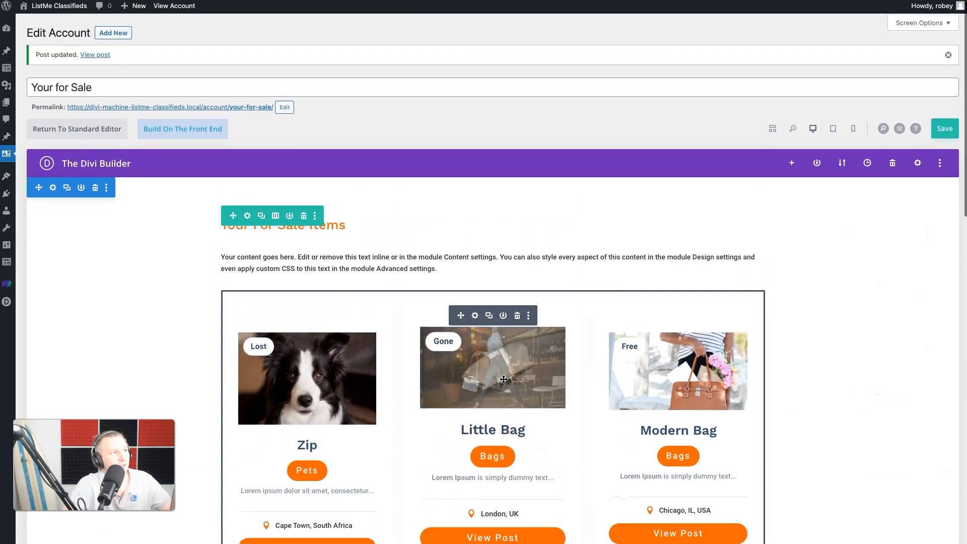
left_click(474, 221)
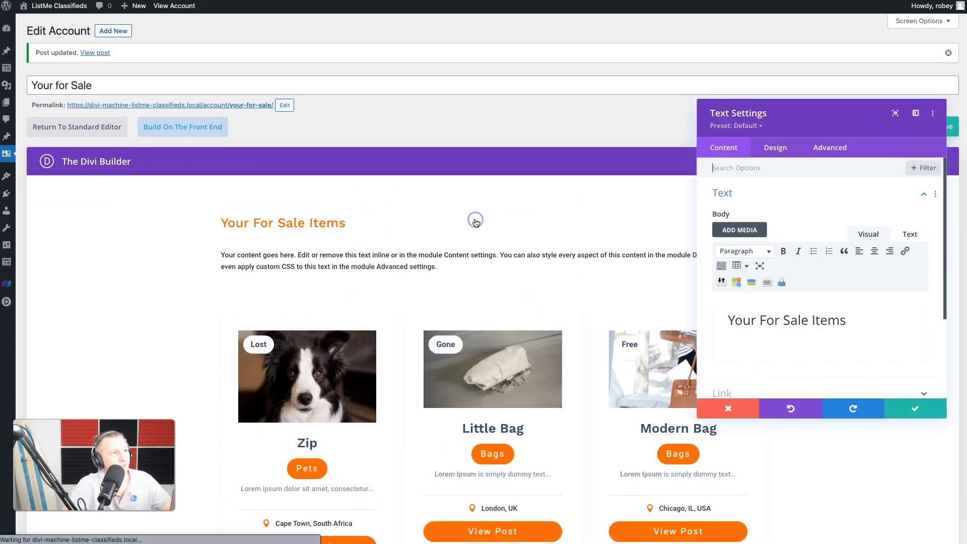
left_click(774, 148)
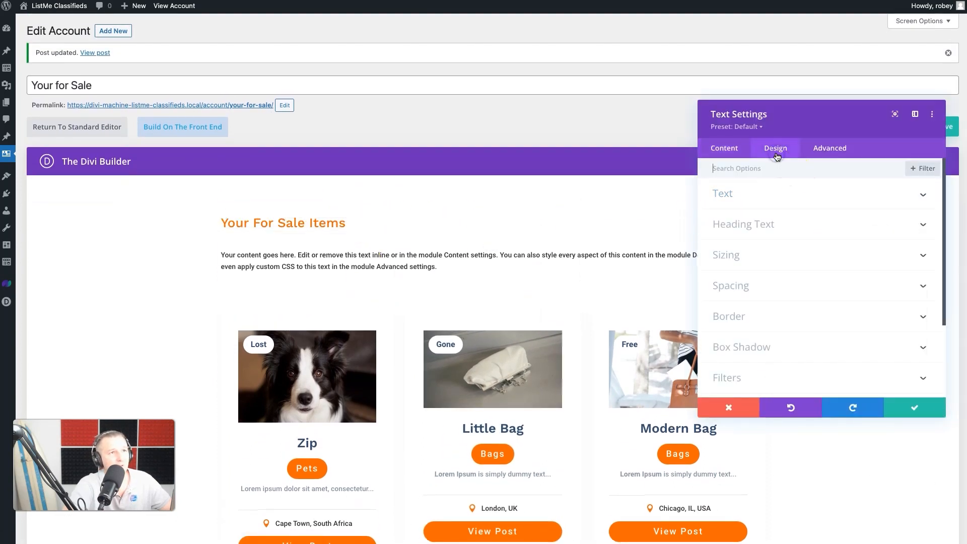
left_click(729, 149)
left_click(743, 251)
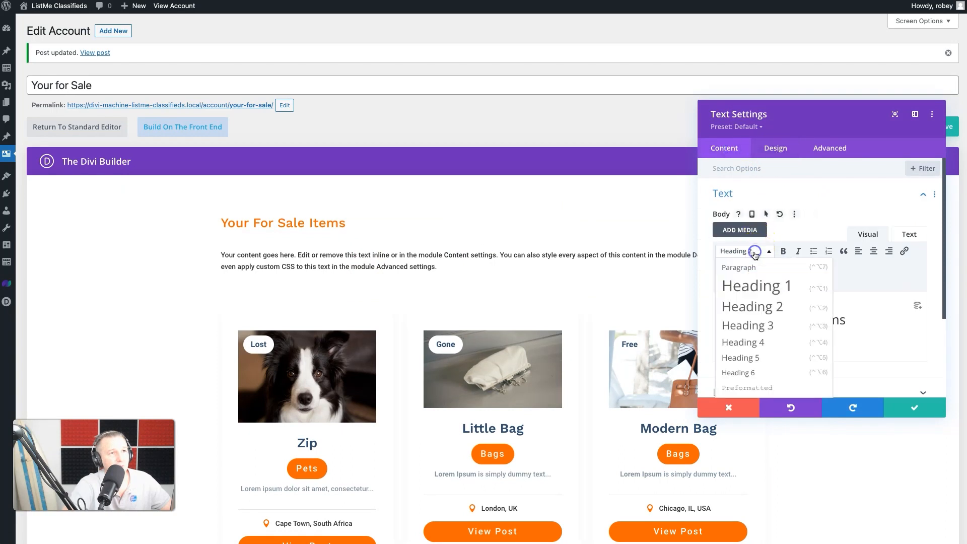
left_click(754, 292)
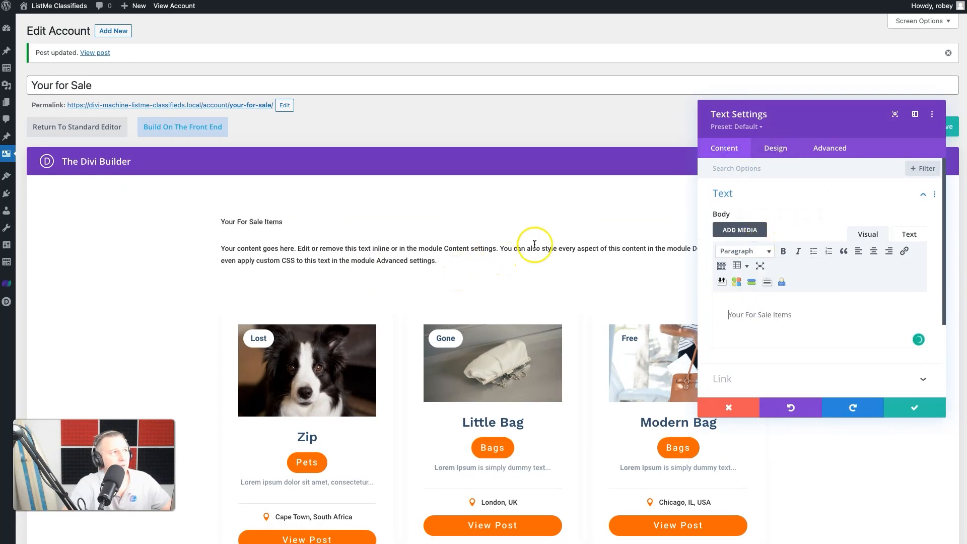
Style the title module's Heading 2 text with Bold weight, the saved dark blue color and a 38px text size.
left_click(770, 146)
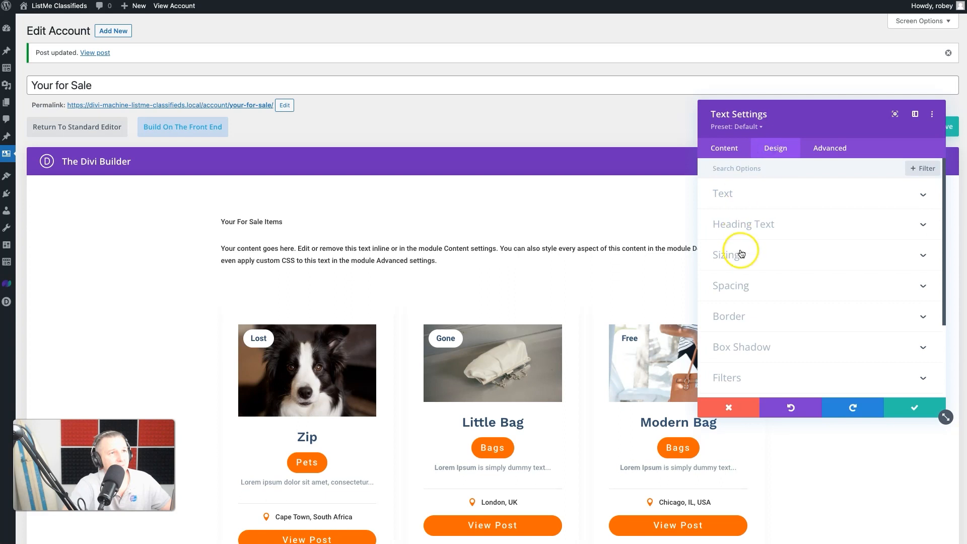
left_click(749, 226)
left_click(765, 199)
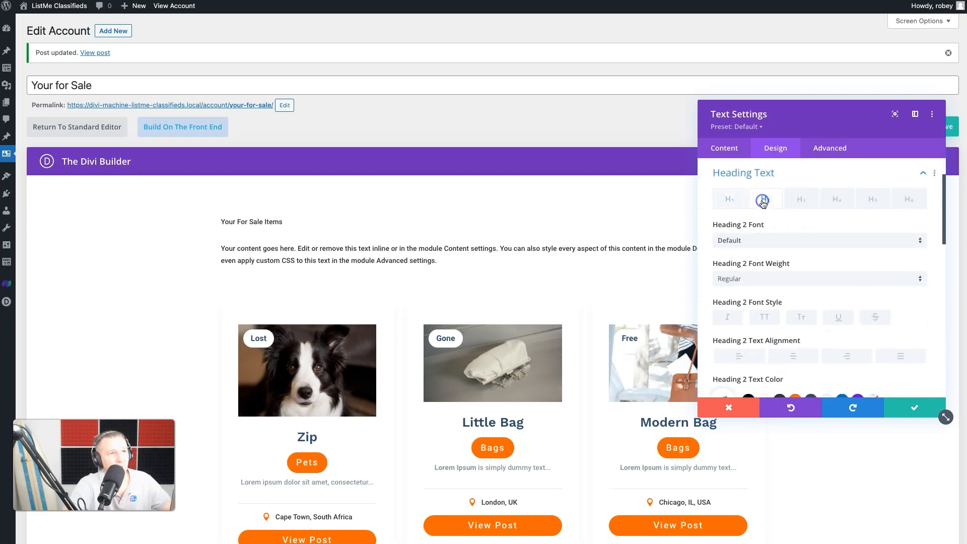
left_click(780, 278)
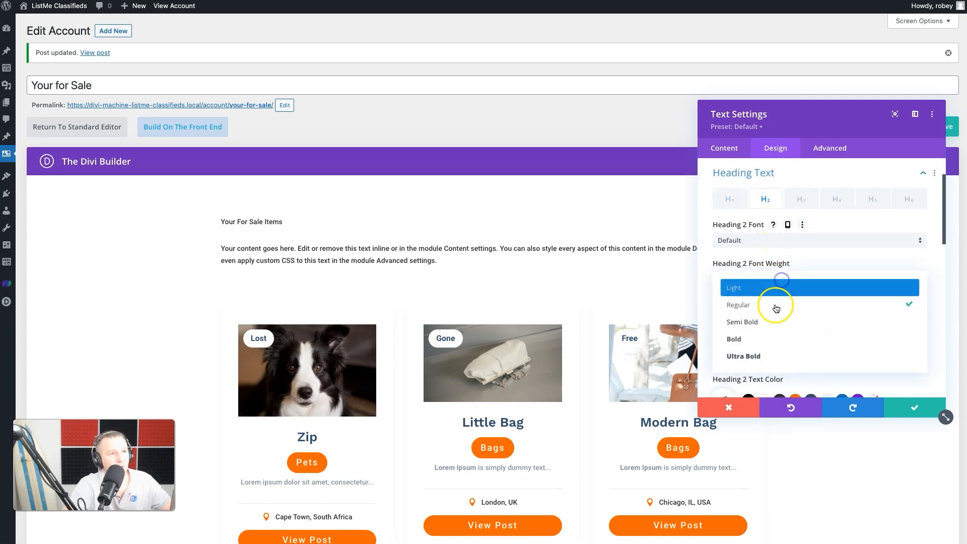
left_click(772, 343)
scroll(845, 328, "down", 3)
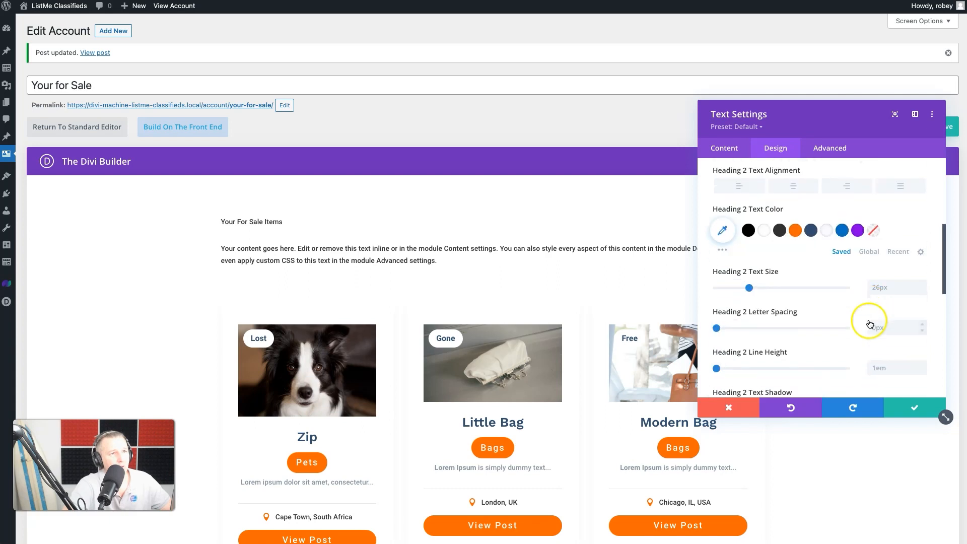
left_click(810, 230)
left_click(891, 288)
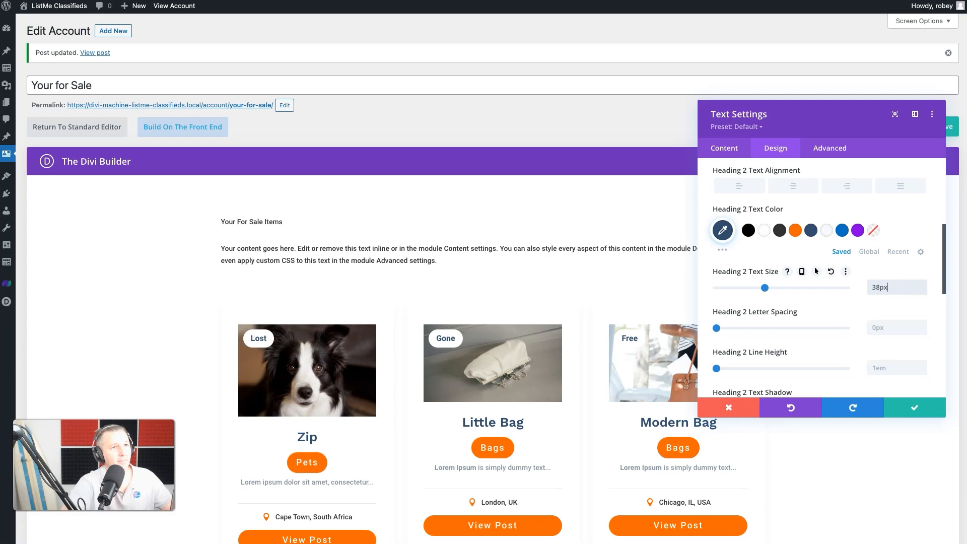
Save the title module and the layout, and open the Your for Sale account page on the front end.
left_click(912, 406)
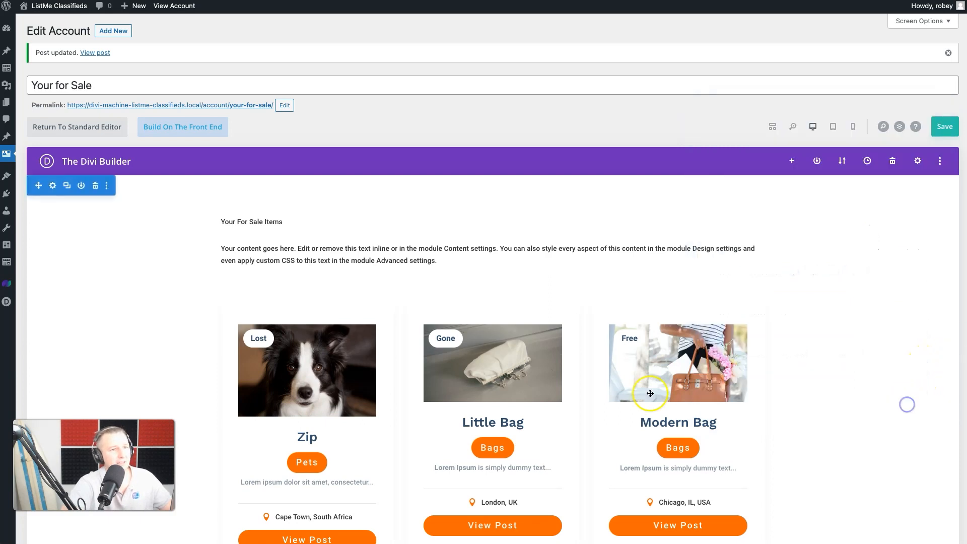
left_click(944, 129)
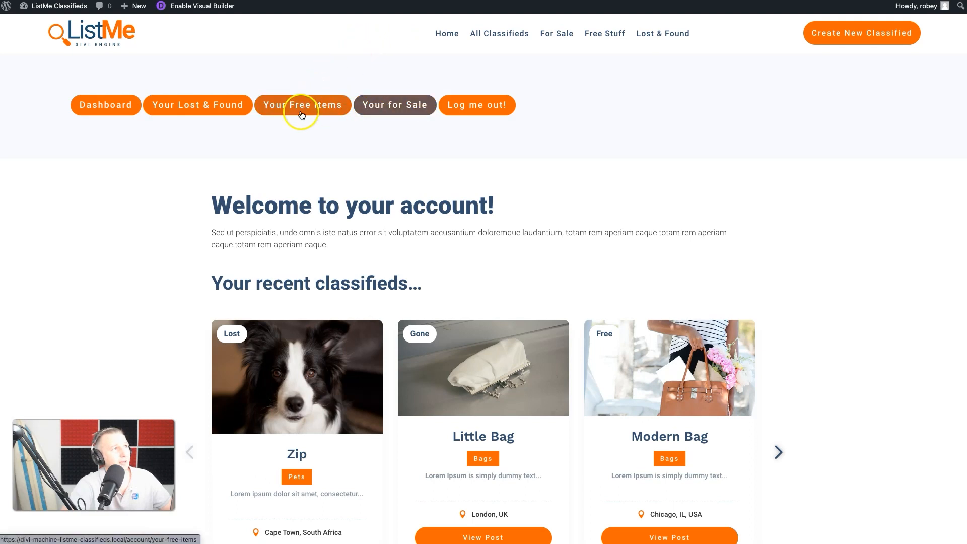
left_click(380, 112)
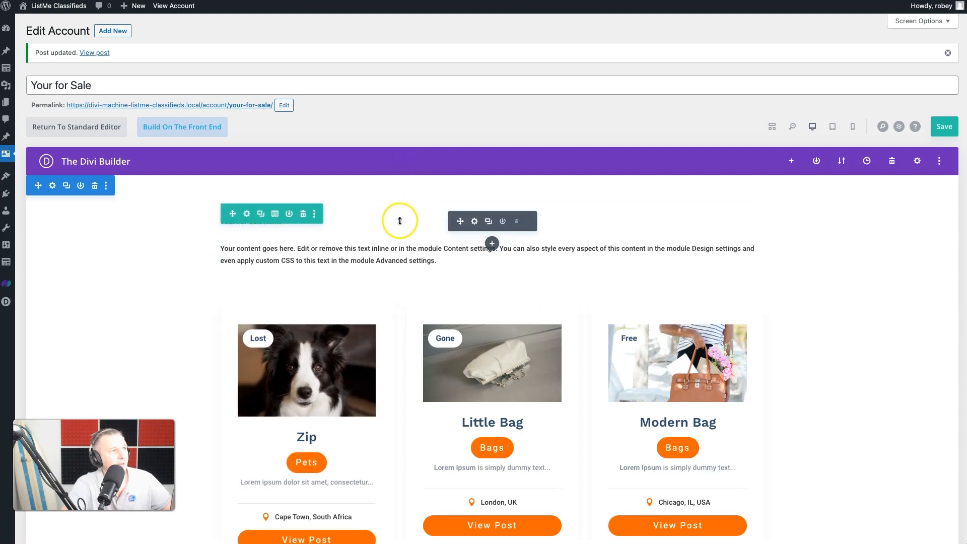
Wrap the "Your For Sale Items" title in h2 tags in its HTML source and save the text module.
left_click(473, 221)
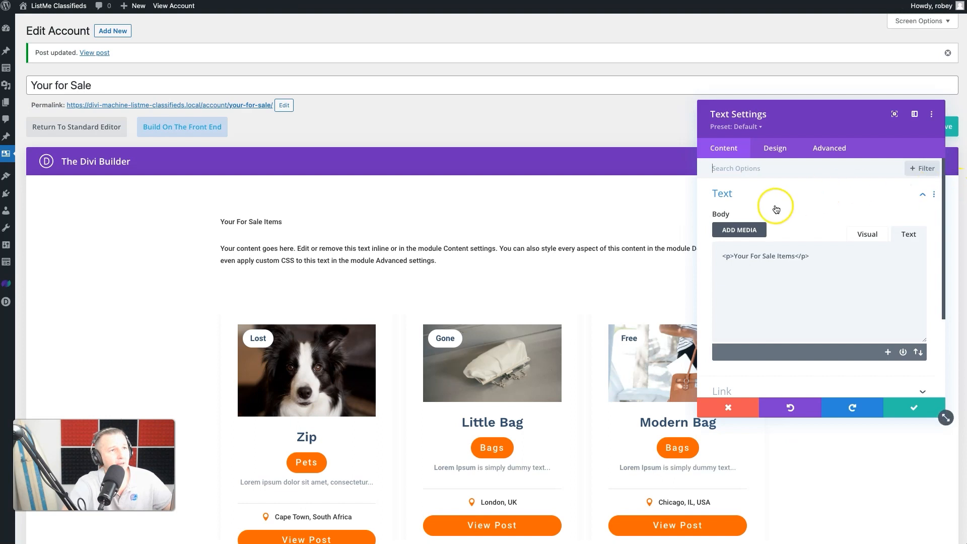
left_click(728, 257)
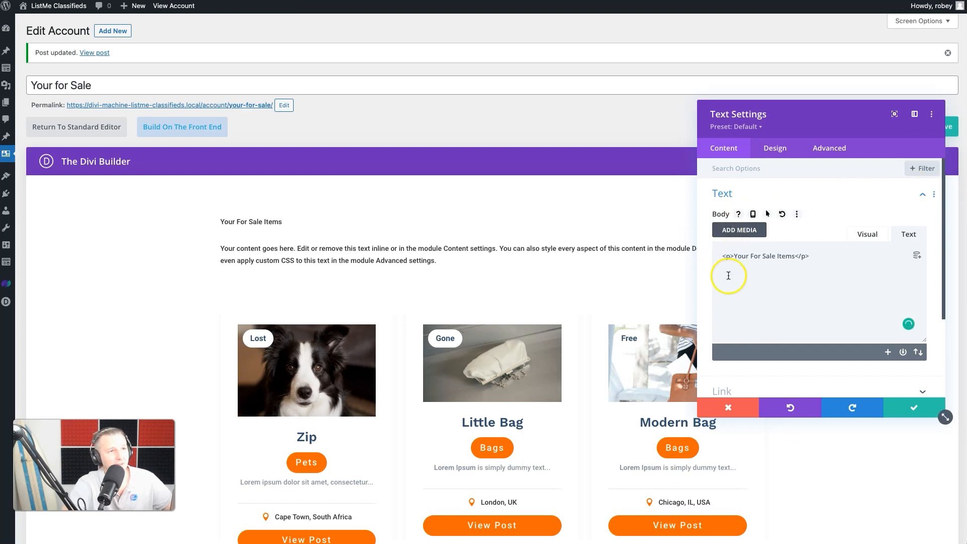
key("BackSpace")
type("h2")
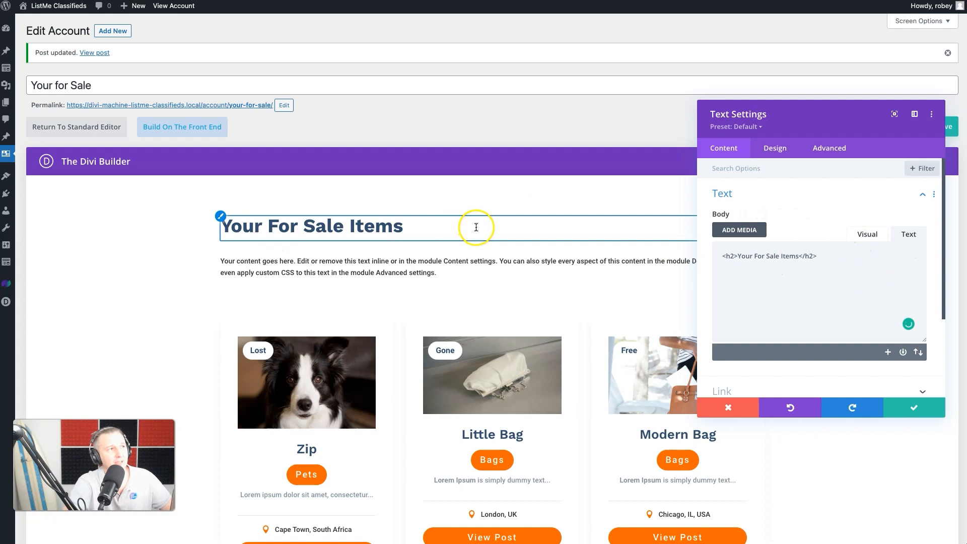
left_click(914, 407)
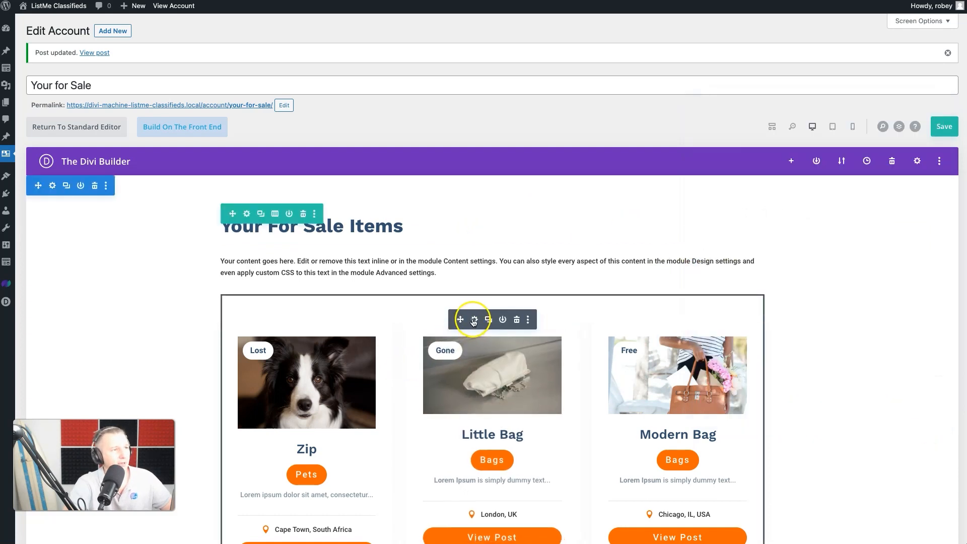
Set the taxonomy in the archive loop's Include Terms options to classifieds_category.
left_click(473, 321)
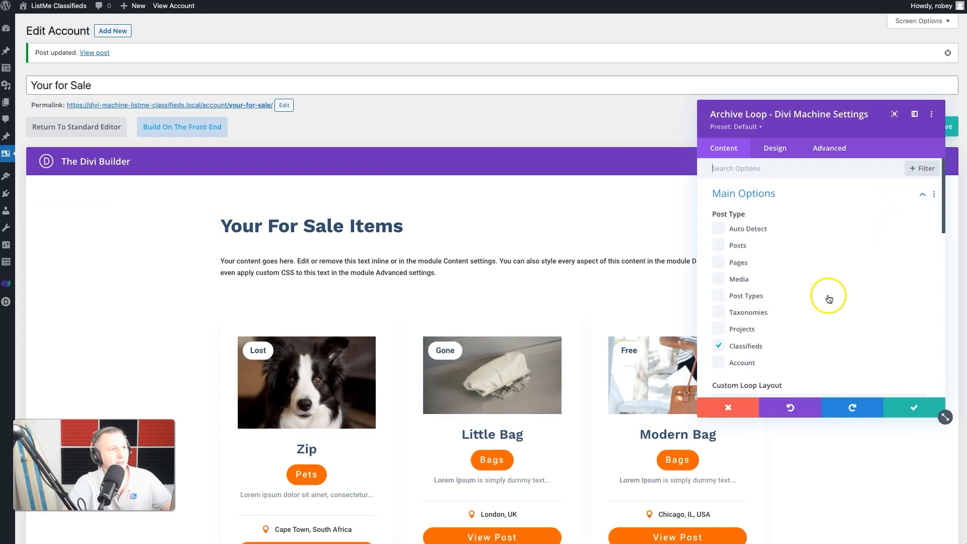
scroll(829, 297, "down", 3)
scroll(828, 298, "down", 5)
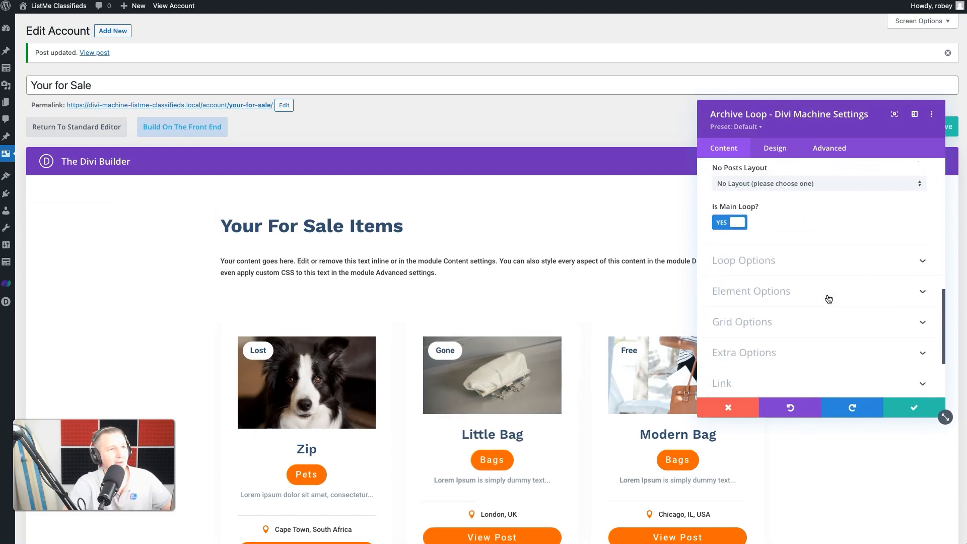
left_click(803, 269)
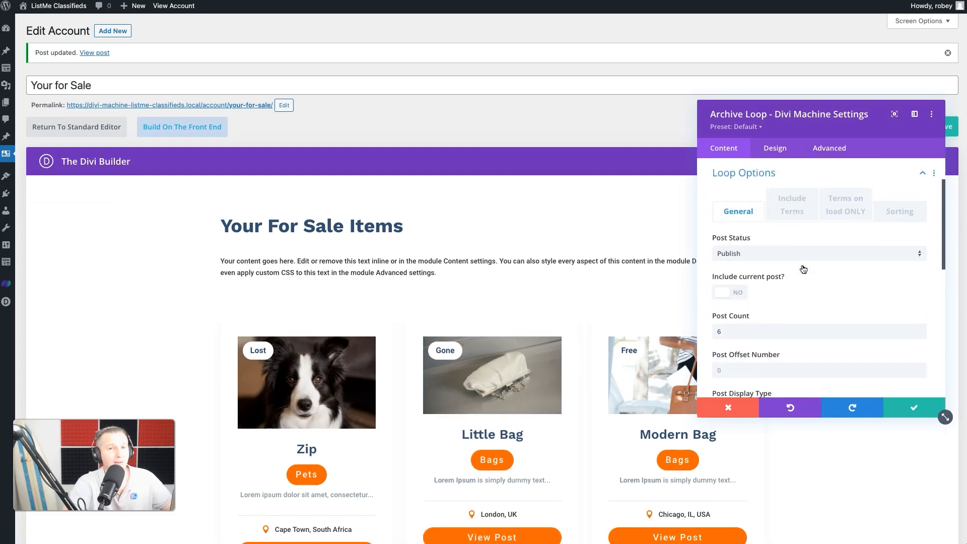
left_click(788, 209)
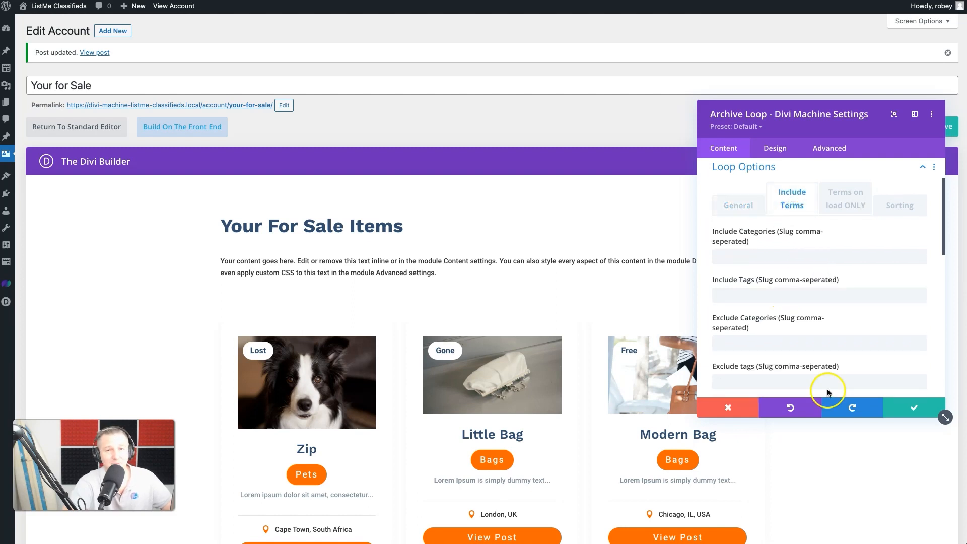
scroll(851, 344, "down", 5)
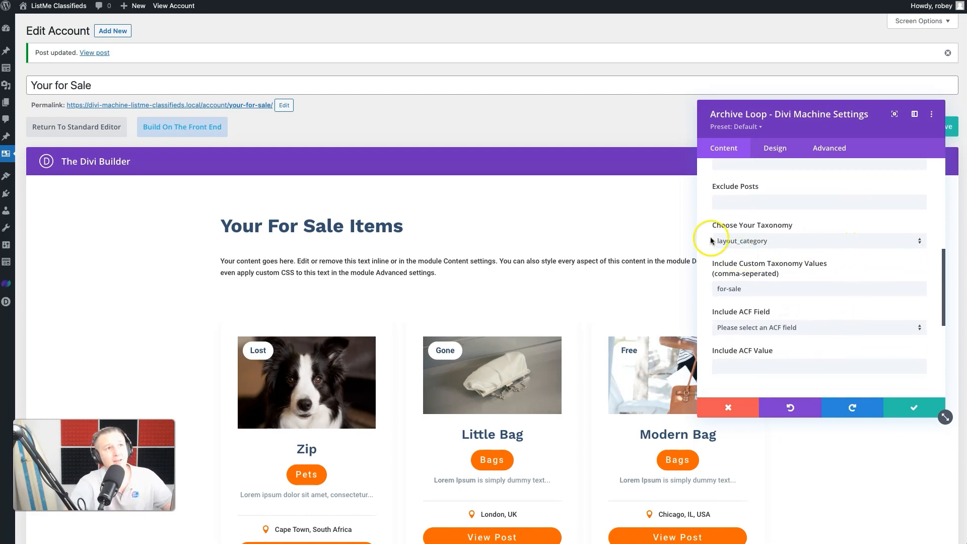
left_click(809, 244)
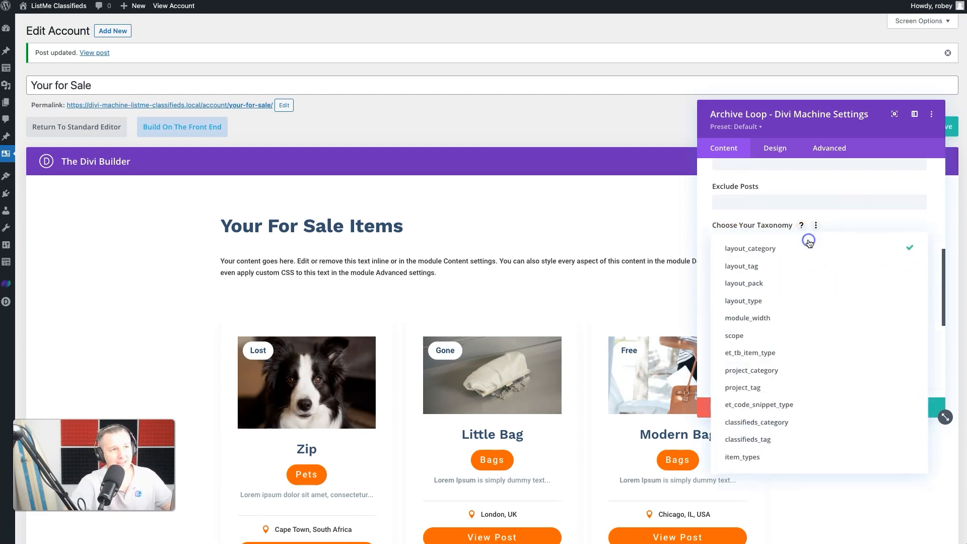
left_click(809, 421)
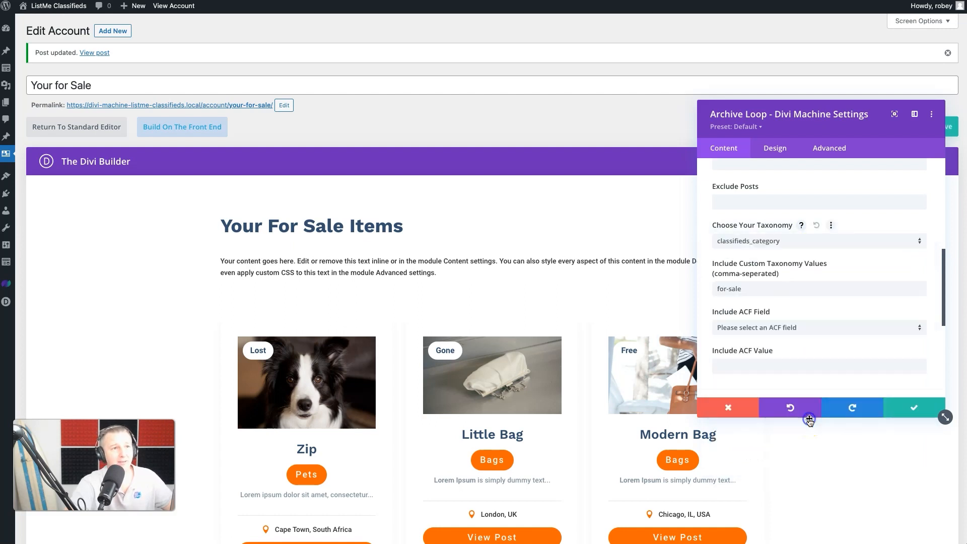
Save the archive loop module's settings and the Your for Sale layout.
left_click(913, 407)
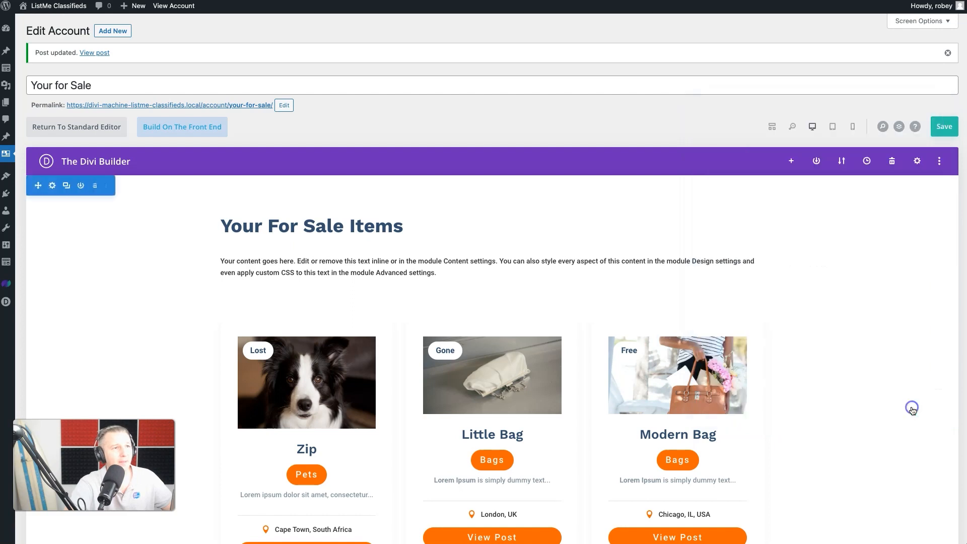
left_click(944, 126)
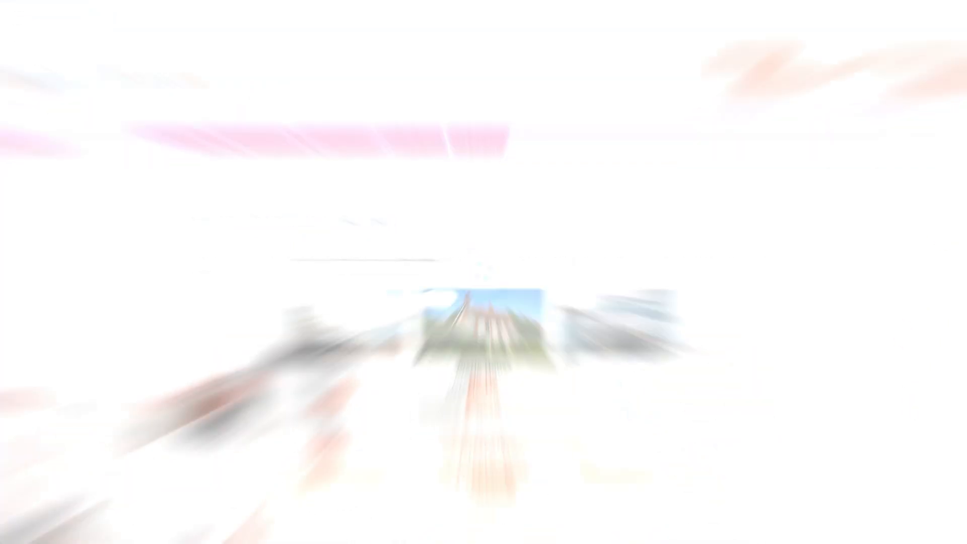
Examine the listing cards and their status labels on the front-end Your for Sale page.
scroll(298, 245, "down", 5)
scroll(299, 246, "up", 4)
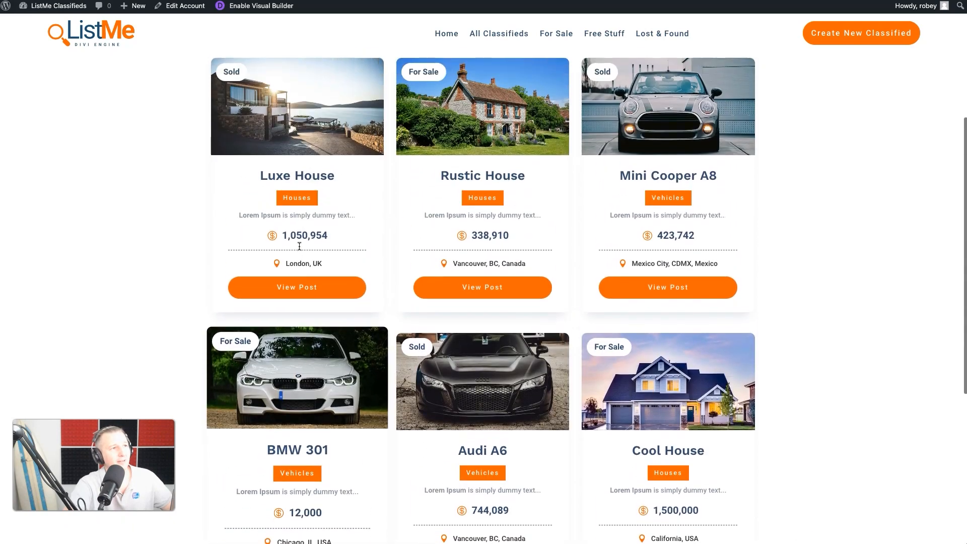
scroll(723, 361, "down", 5)
scroll(569, 245, "up", 1)
scroll(569, 240, "up", 4)
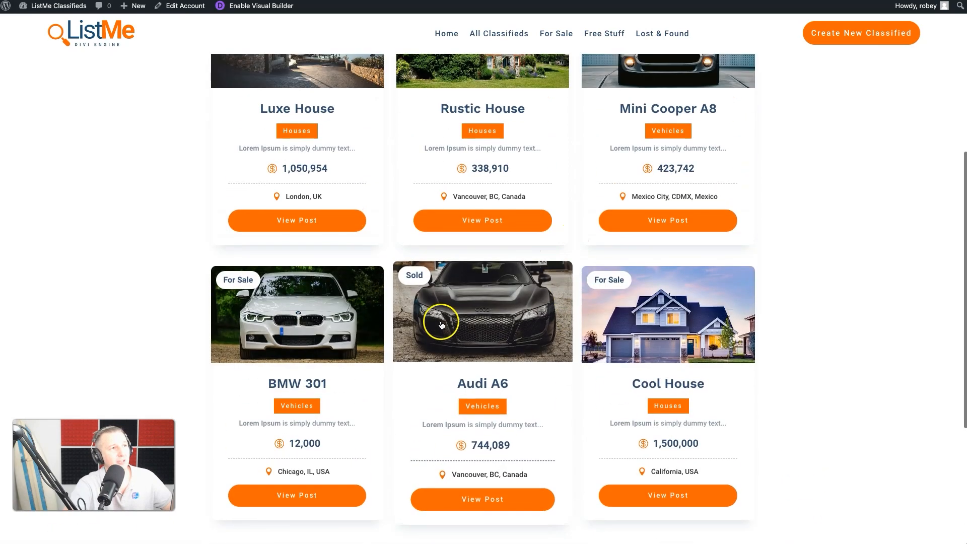
scroll(391, 168, "down", 4)
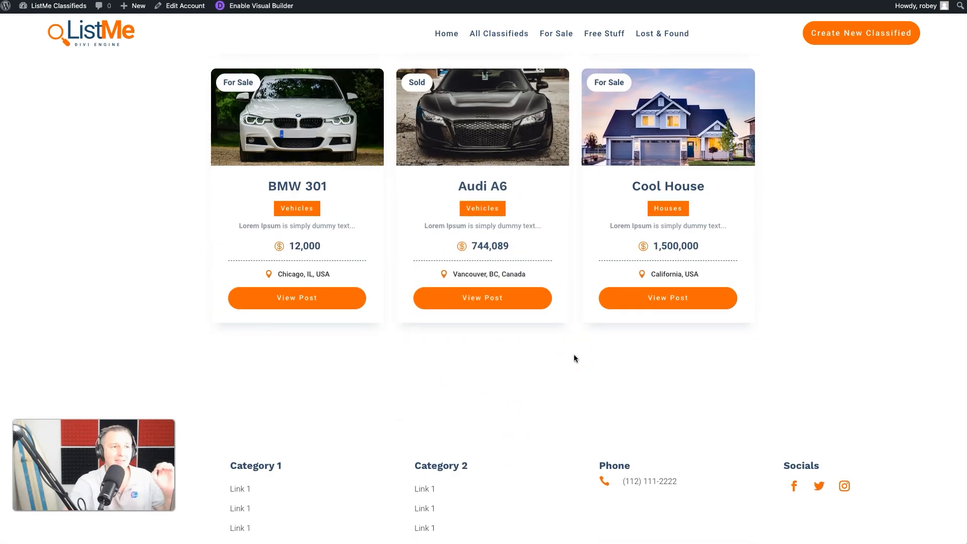
scroll(574, 356, "up", 9)
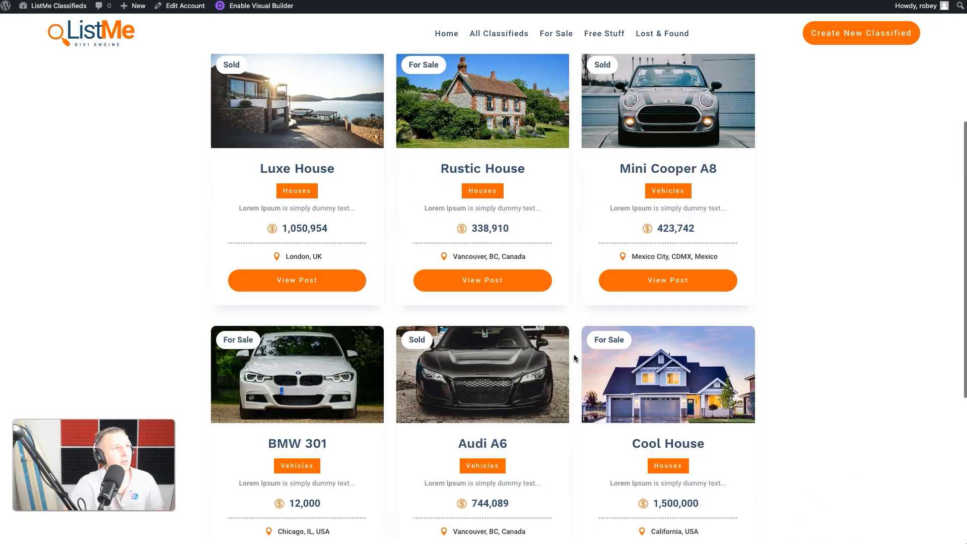
scroll(574, 357, "down", 6)
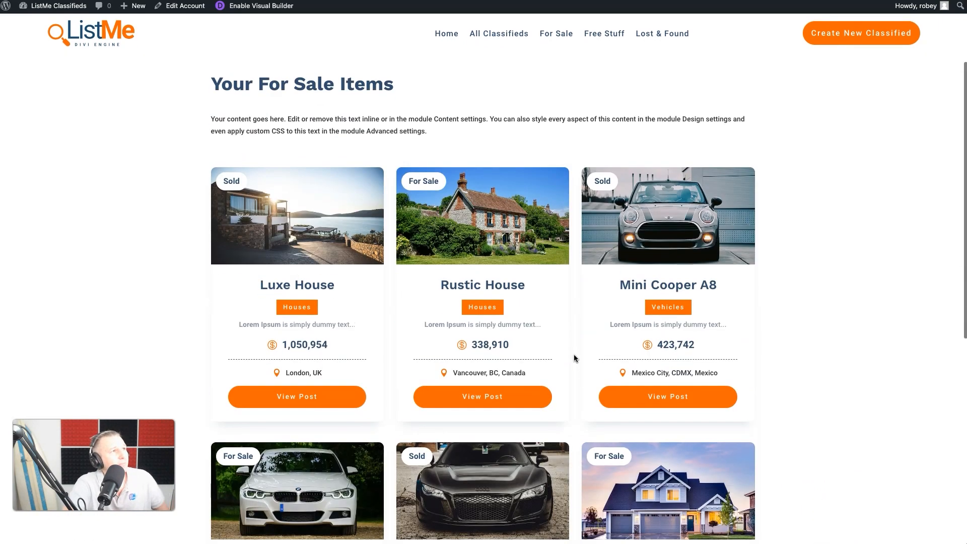
scroll(573, 355, "down", 3)
scroll(425, 380, "up", 6)
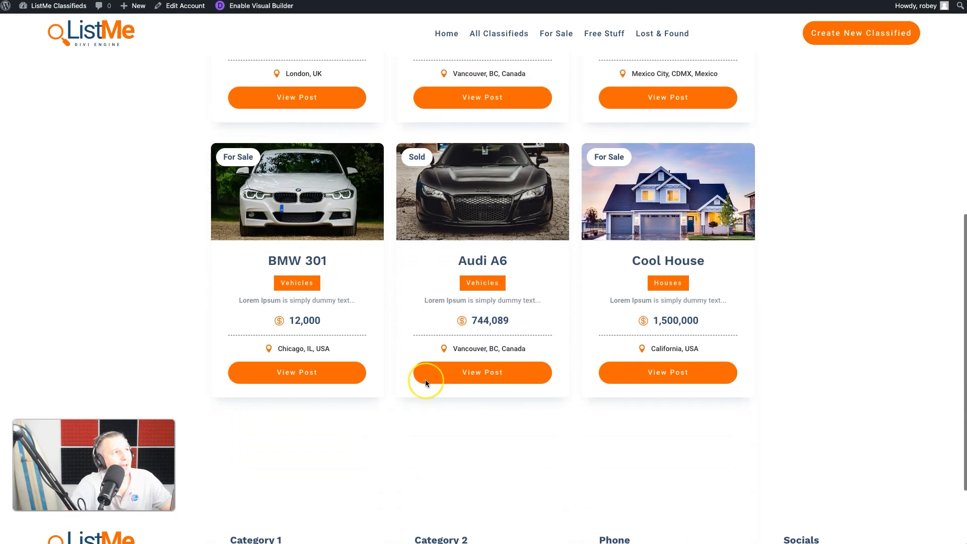
scroll(425, 379, "down", 7)
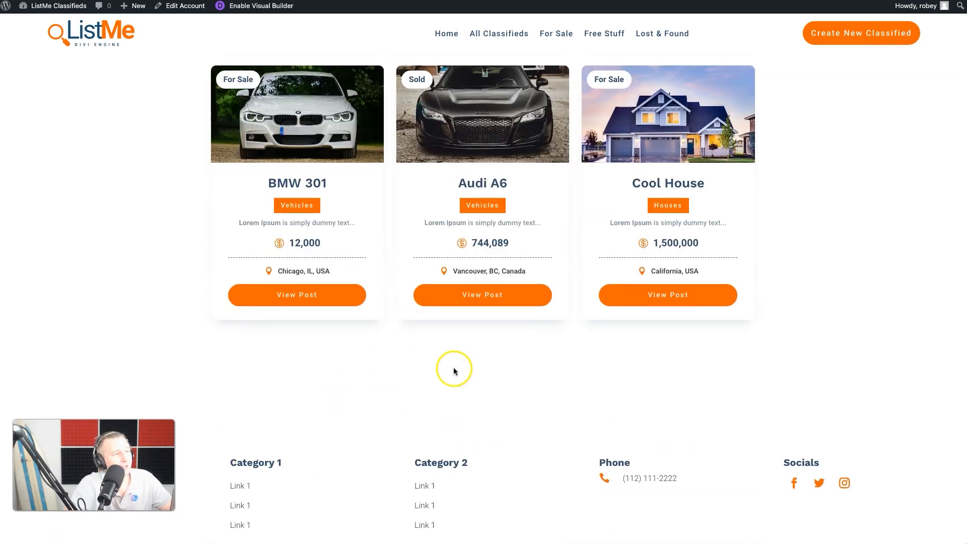
scroll(433, 365, "up", 10)
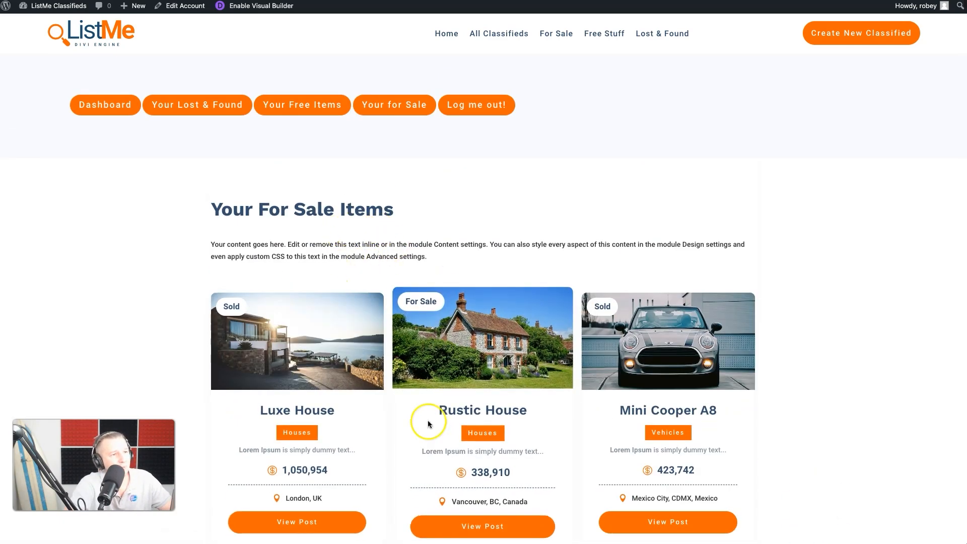
scroll(423, 421, "down", 10)
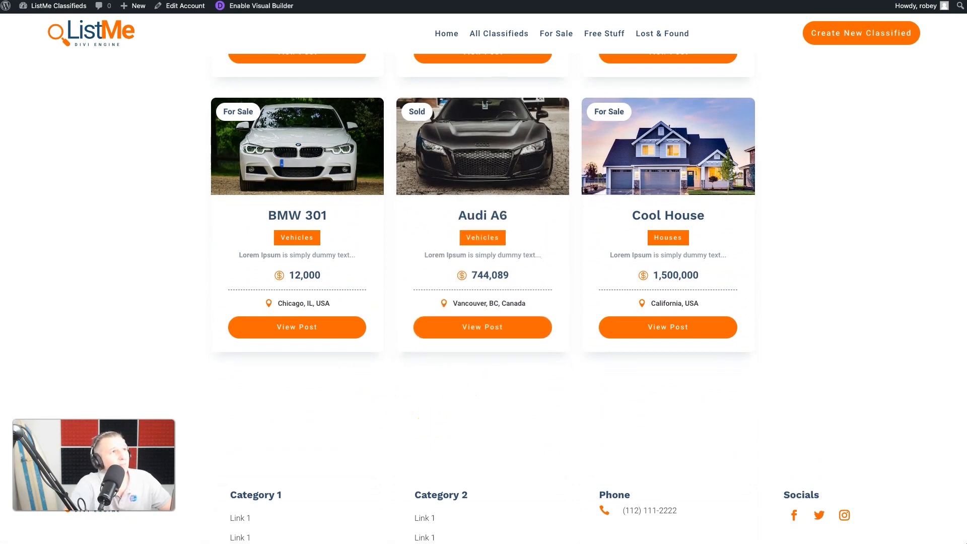
scroll(391, 340, "up", 6)
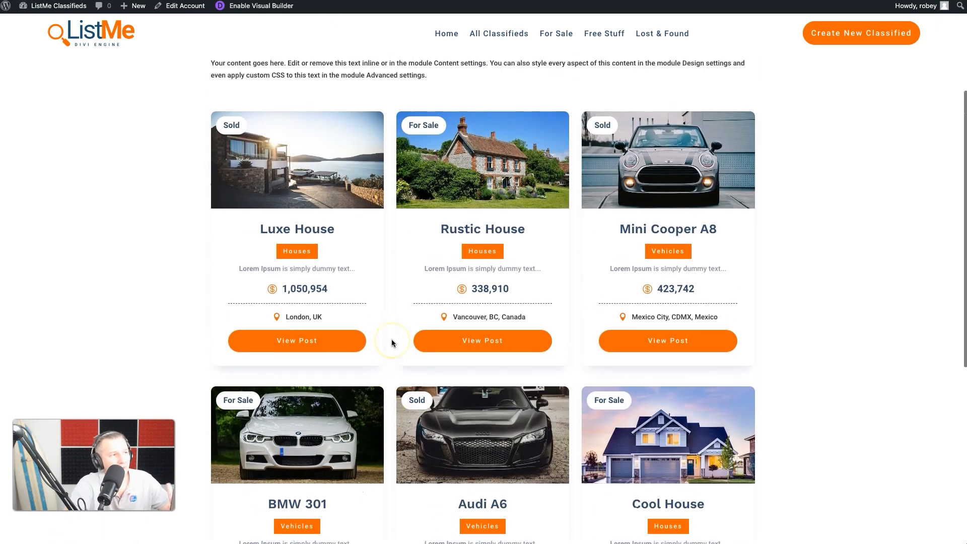
scroll(391, 340, "down", 2)
scroll(418, 301, "up", 3)
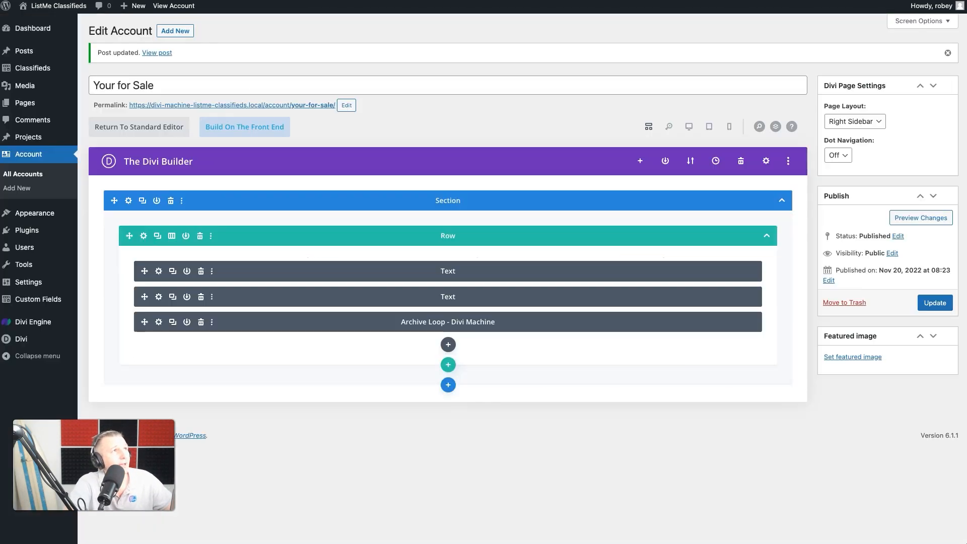
In the archive loop's Include Terms options, set the taxonomy to layout_category and clear the custom taxonomy values.
left_click(159, 322)
scroll(784, 292, "down", 2)
scroll(781, 299, "down", 7)
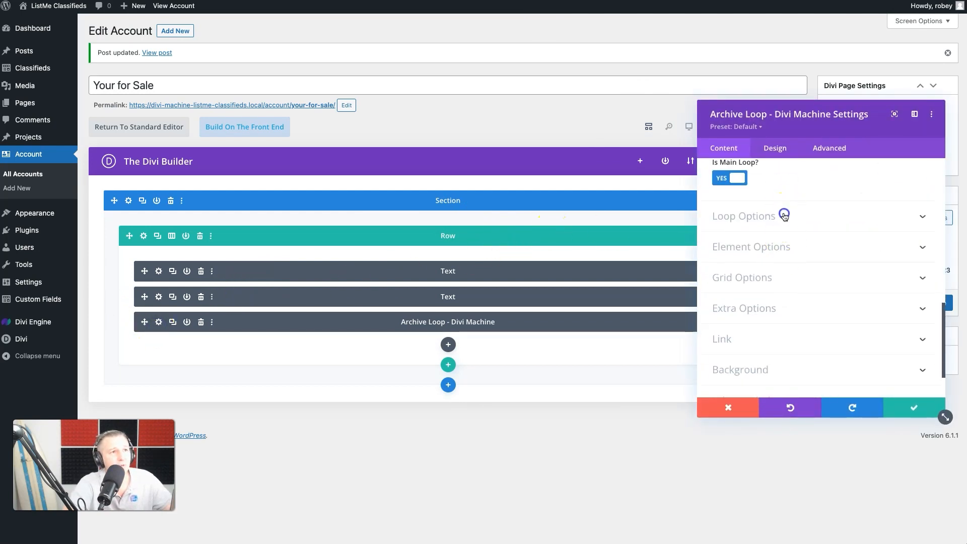
left_click(784, 217)
left_click(785, 216)
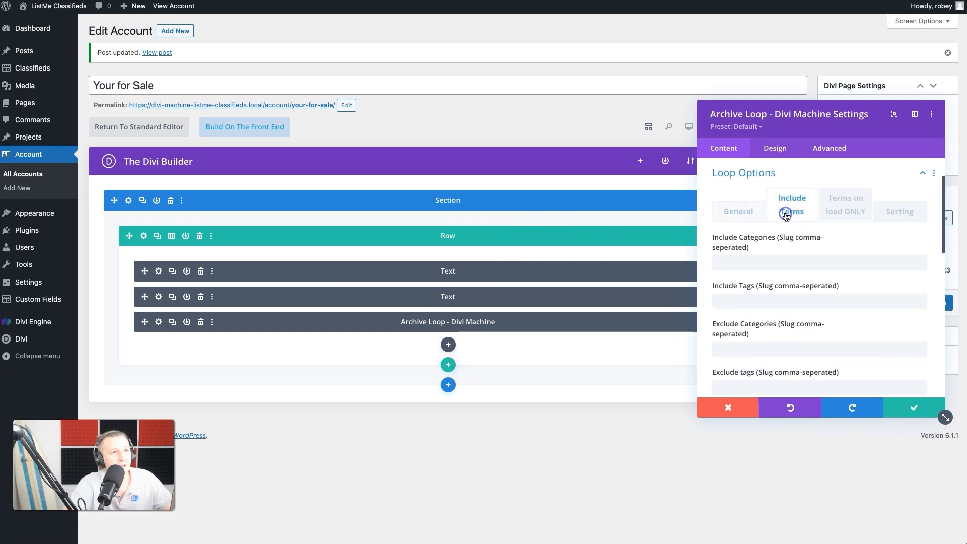
scroll(784, 332, "down", 7)
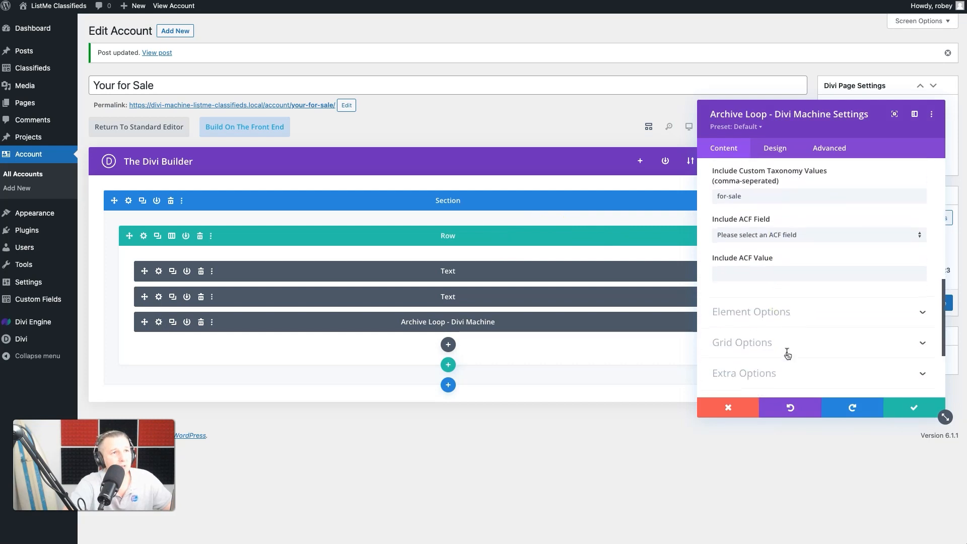
scroll(787, 353, "up", 3)
left_click(805, 278)
left_click(795, 283)
triple_click(780, 319)
key("BackSpace")
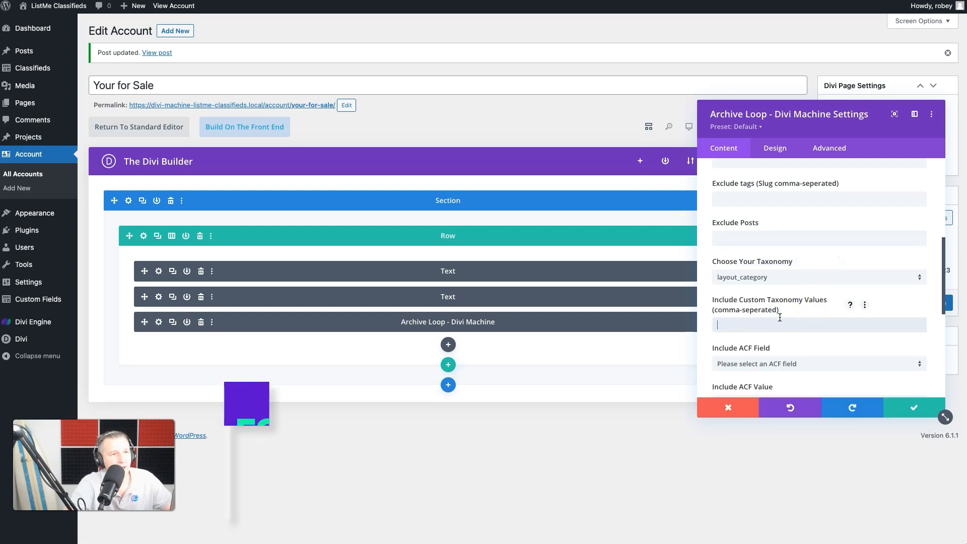
Set the archive loop's Include ACF Field to Status and activate the Include ACF Value field.
scroll(840, 302, "down", 5)
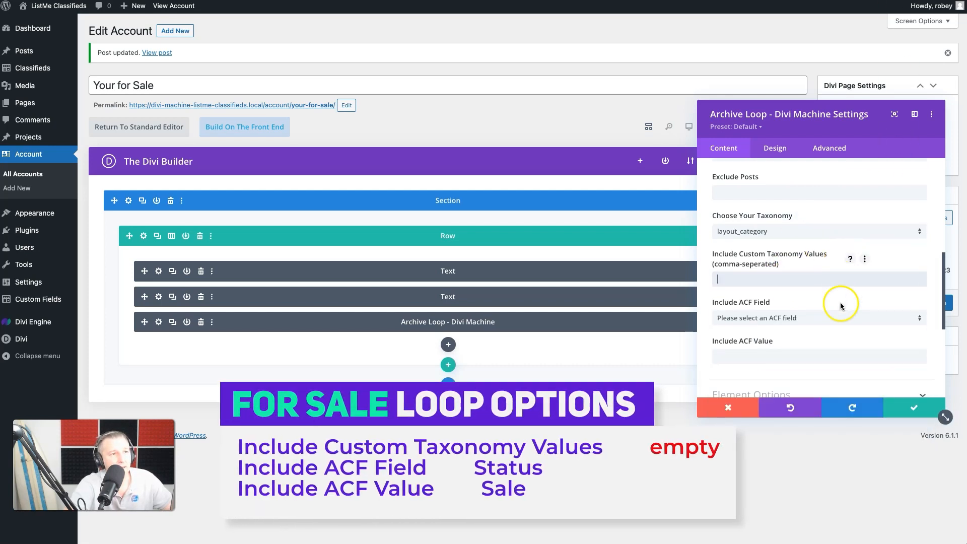
left_click(771, 242)
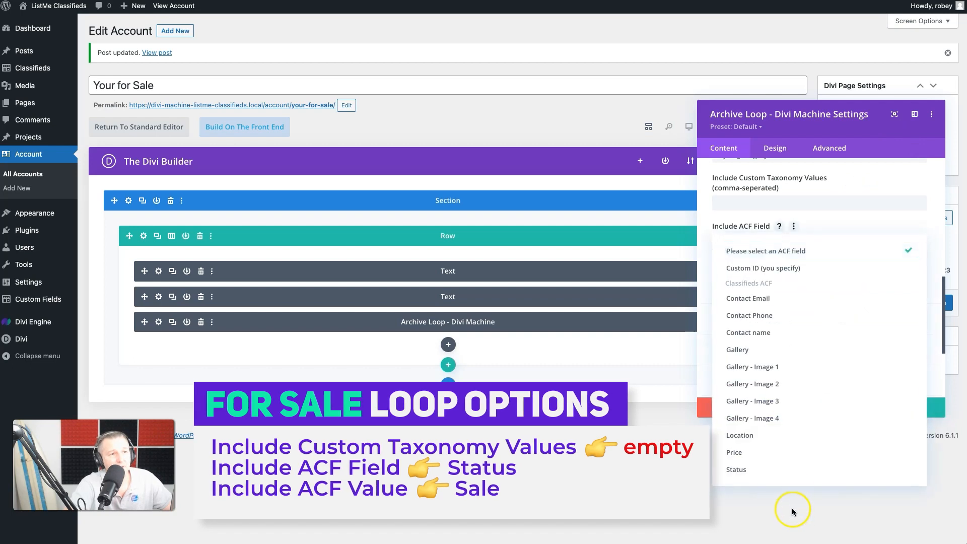
left_click(786, 469)
left_click(770, 283)
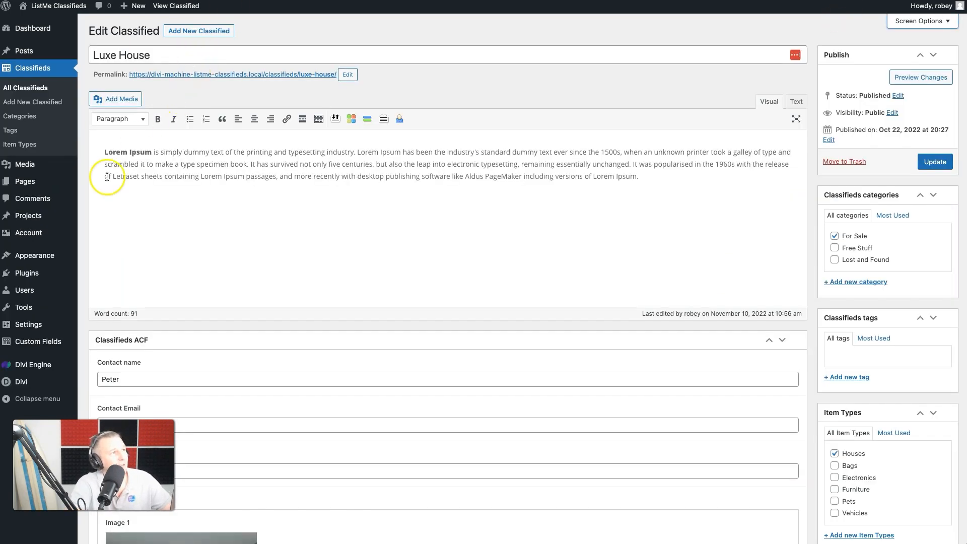
Look up the Status field's settings in the Classifieds ACF field group.
left_click(32, 341)
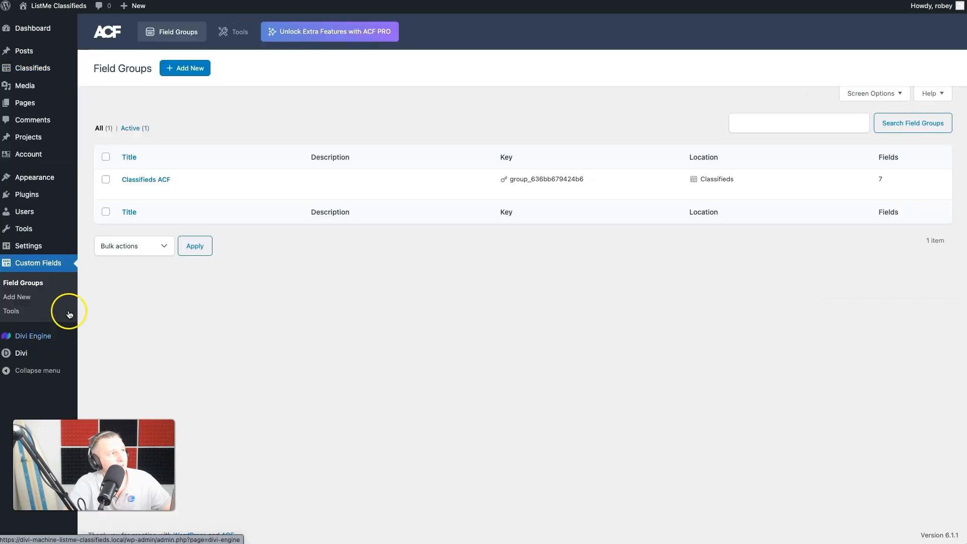
left_click(129, 192)
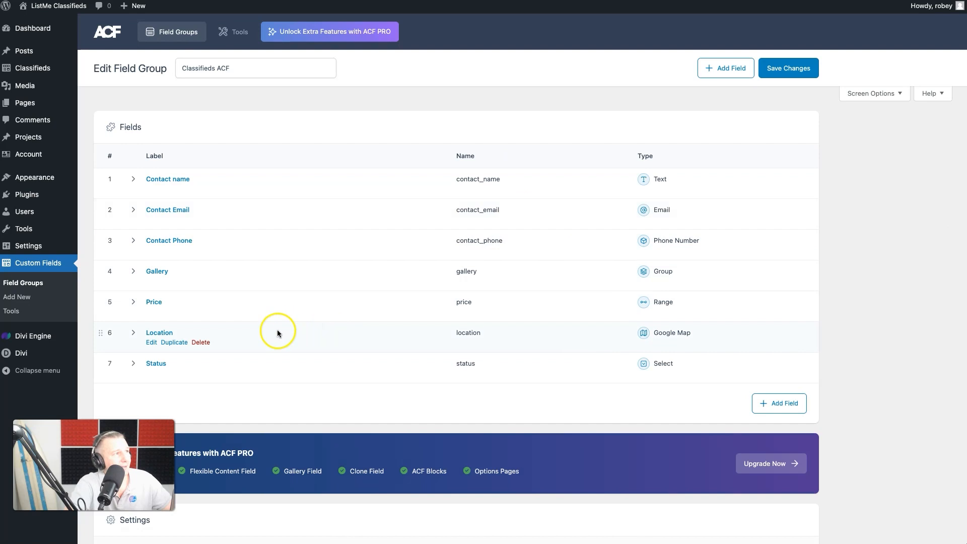
left_click(148, 364)
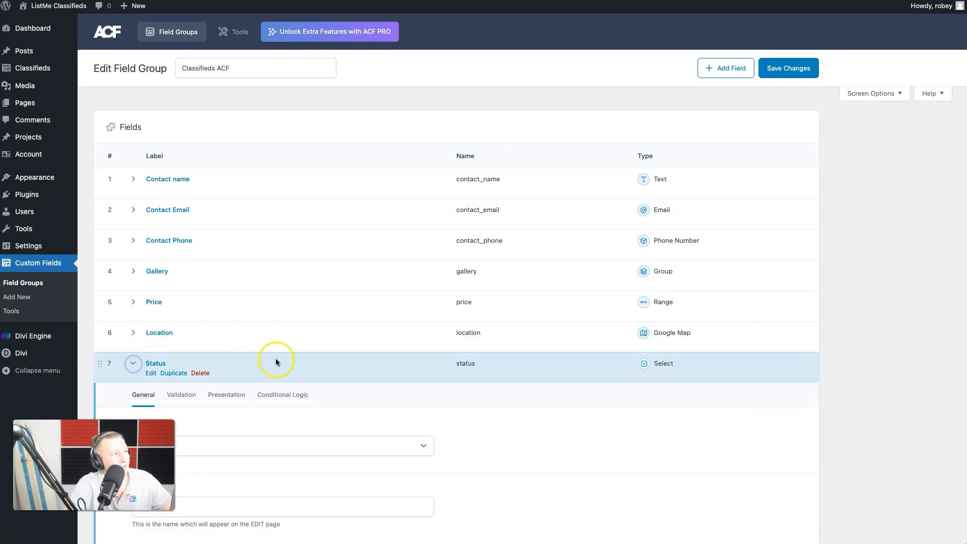
scroll(276, 358, "down", 8)
scroll(214, 291, "down", 2)
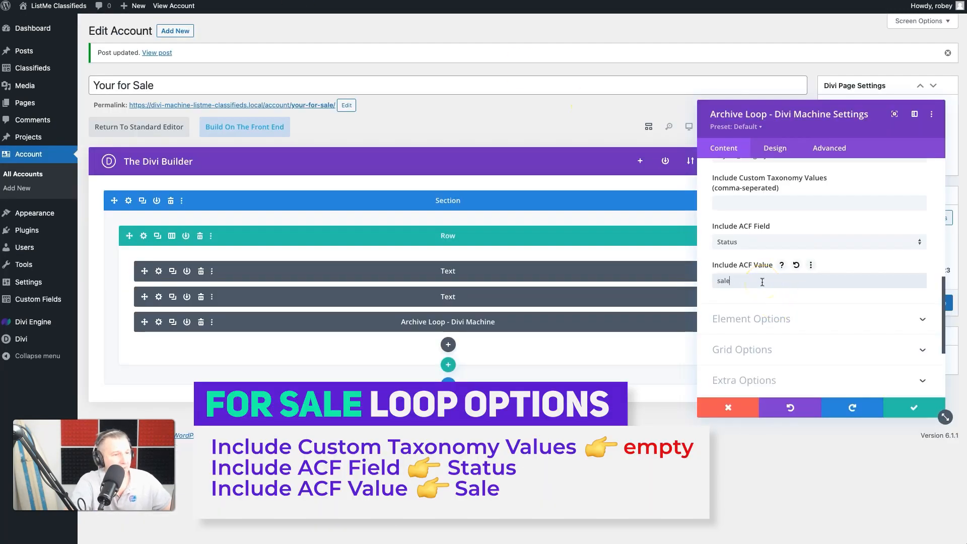
Set the archive loop's Include ACF Value to sale and save the module settings.
left_click(912, 406)
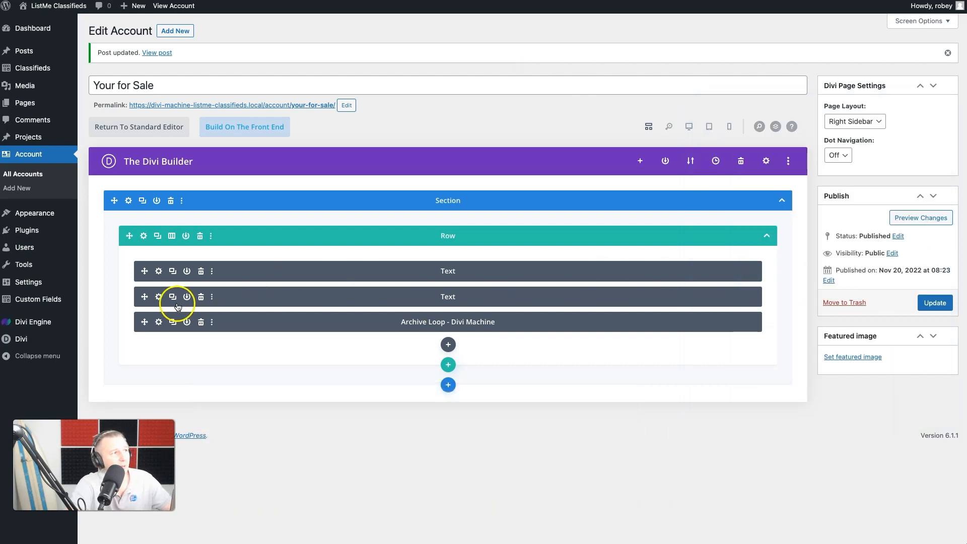
Style the placeholder paragraph below the title with Light font weight, #333333 text color and 16px text size.
left_click(687, 126)
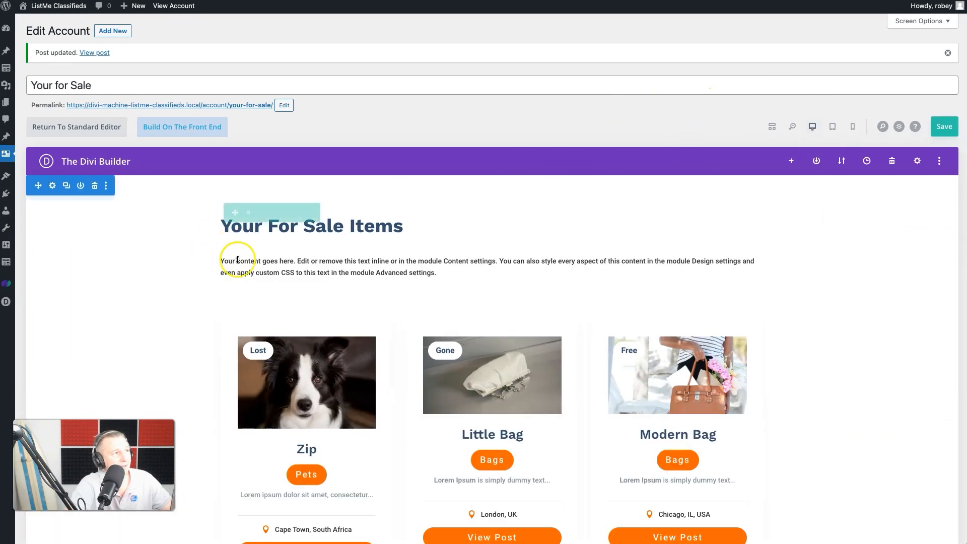
left_click(473, 261)
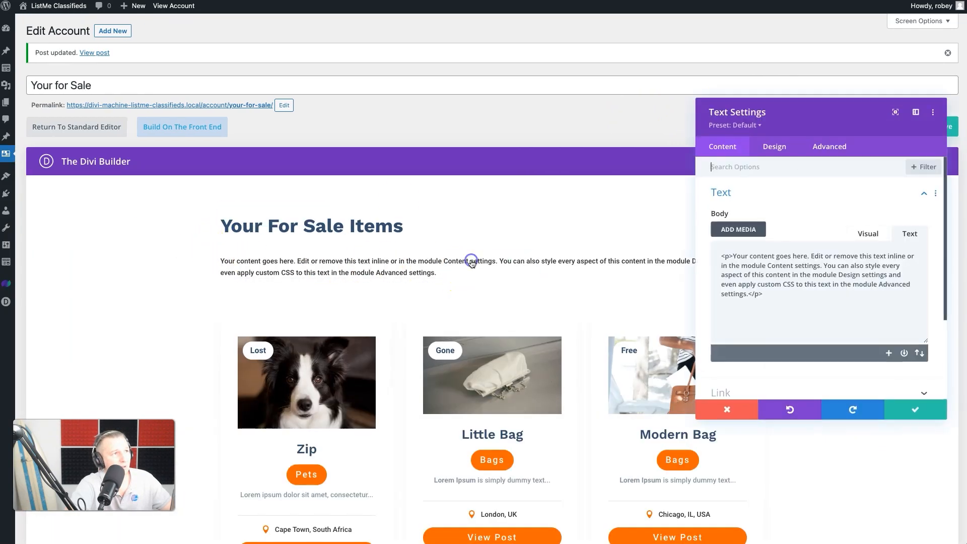
left_click(779, 147)
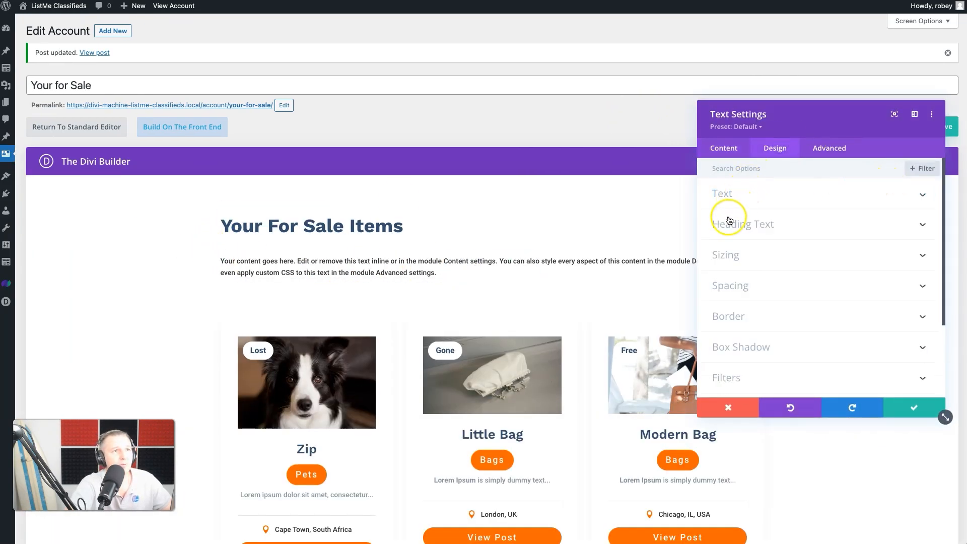
left_click(742, 195)
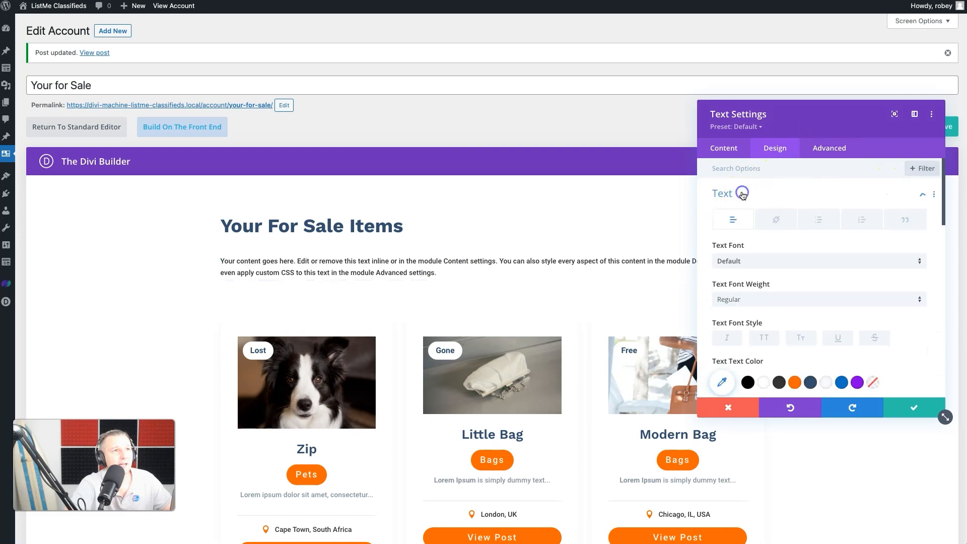
left_click(753, 301)
left_click(746, 308)
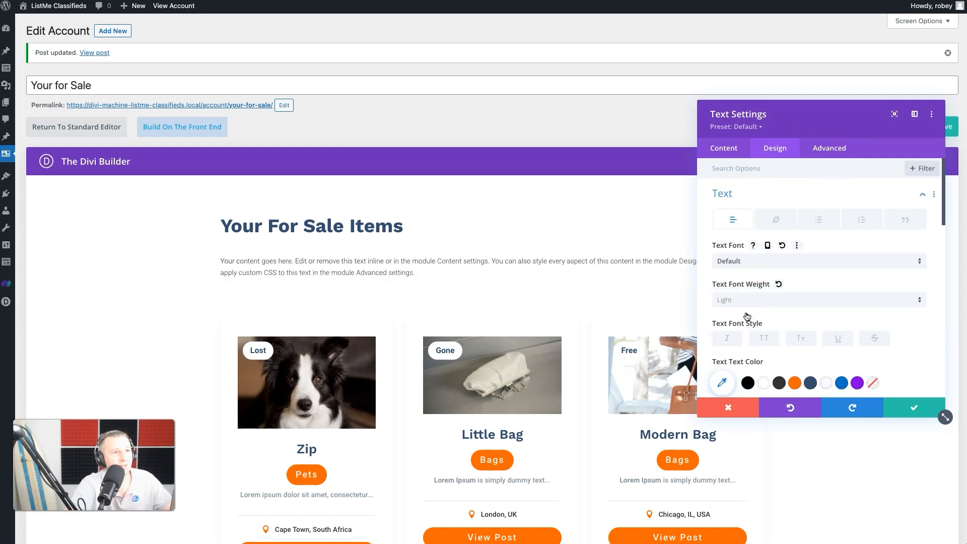
scroll(802, 312, "down", 3)
left_click(778, 303)
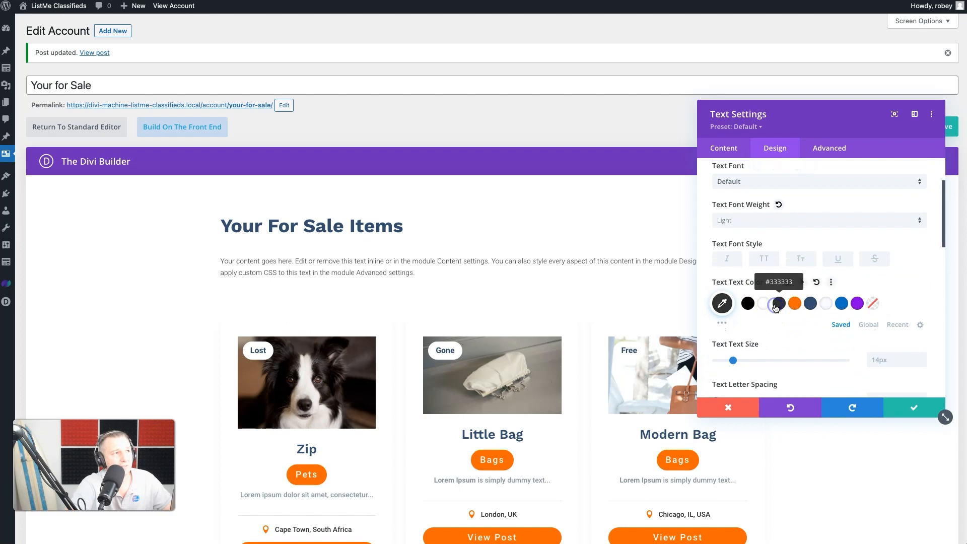
key("Up")
key("Up")
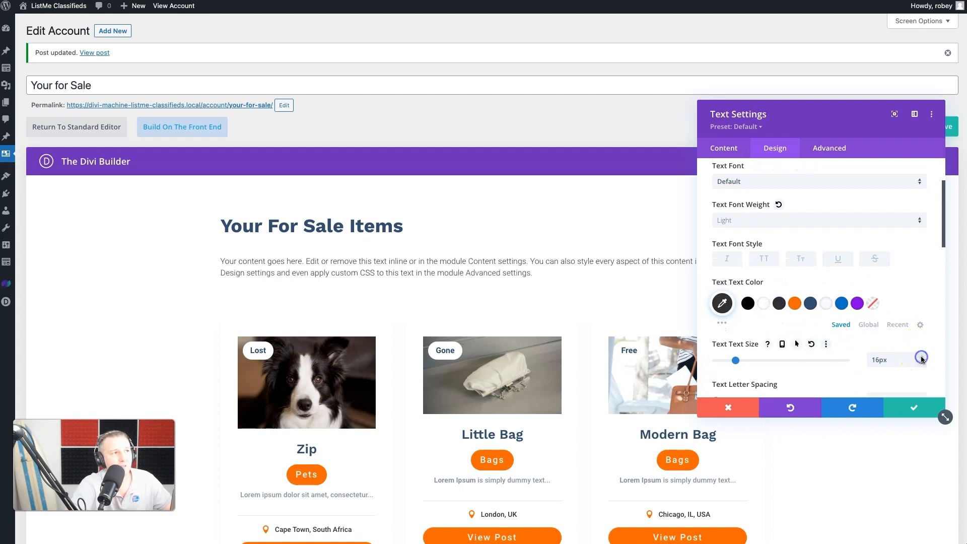
Save the text module and the layout, and check the Your for Sale page on the front end.
left_click(916, 408)
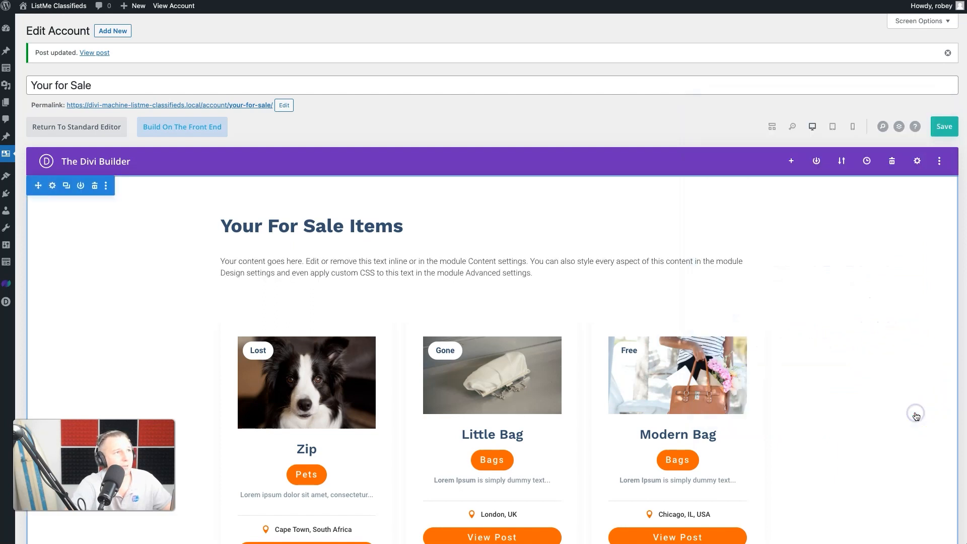
left_click(956, 124)
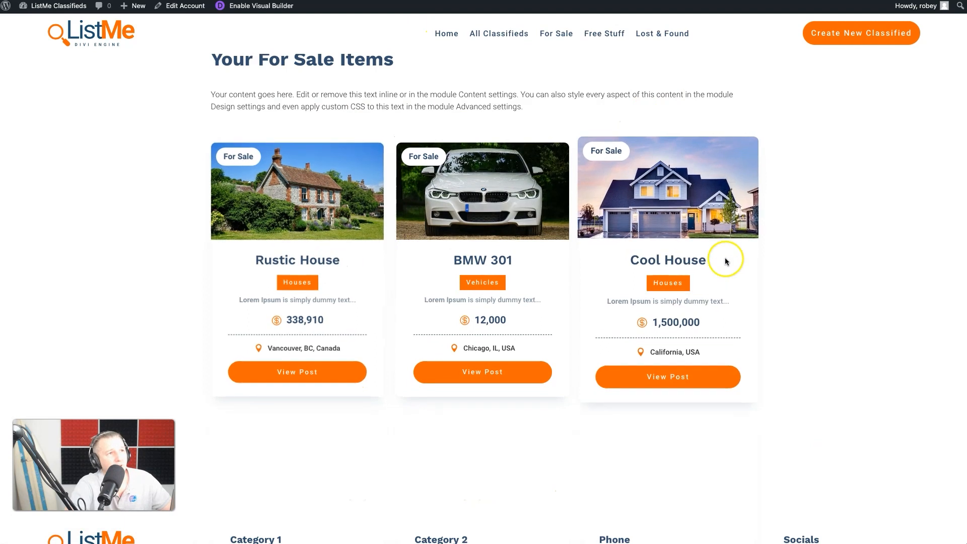
scroll(524, 166, "up", 3)
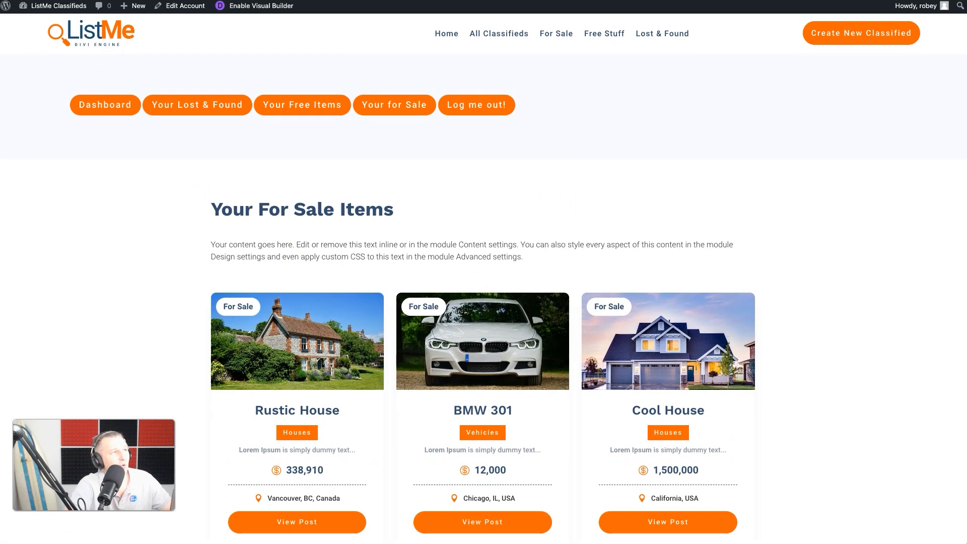
Duplicate the section of the Your for Sale layout and change the copy's title to an H2 reading "Your Sold Items".
key("ctrl+Tab")
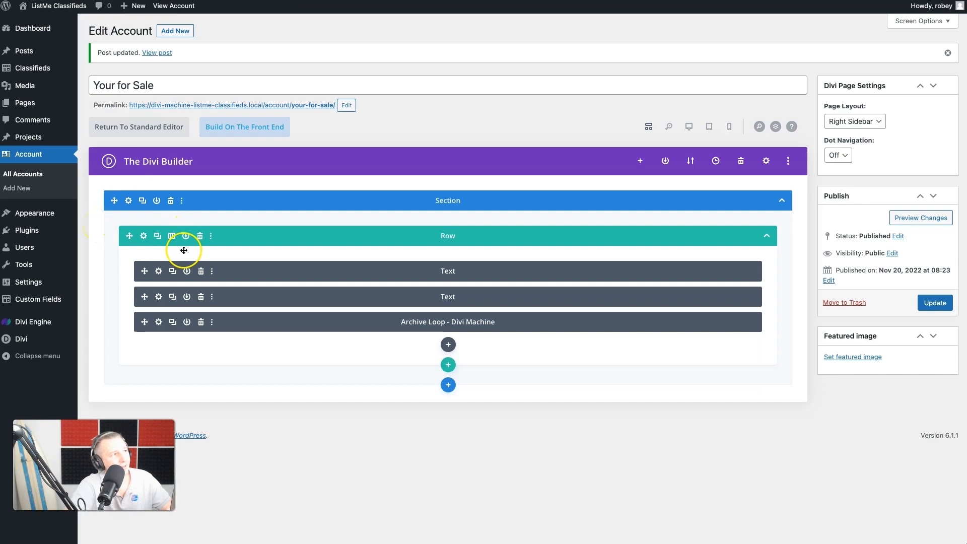
left_click(141, 201)
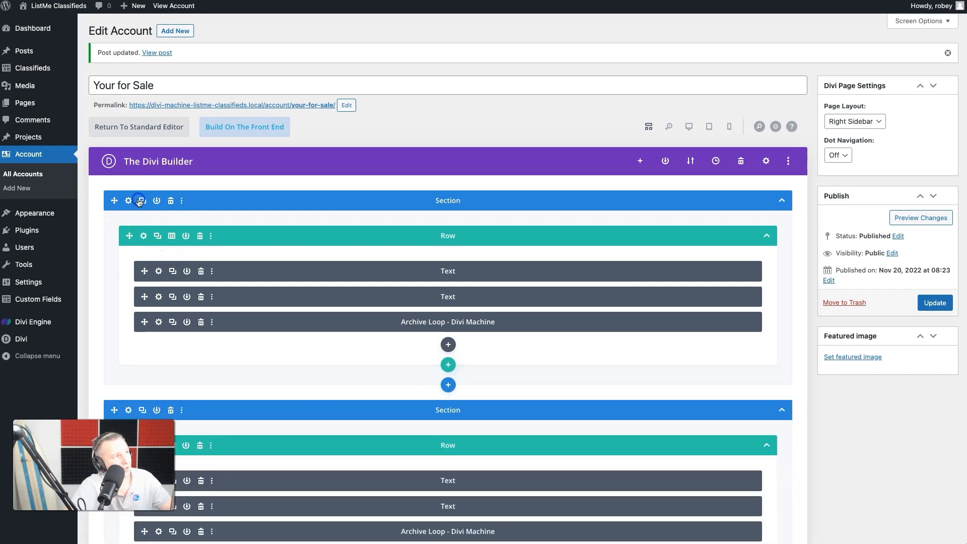
scroll(297, 399, "down", 5)
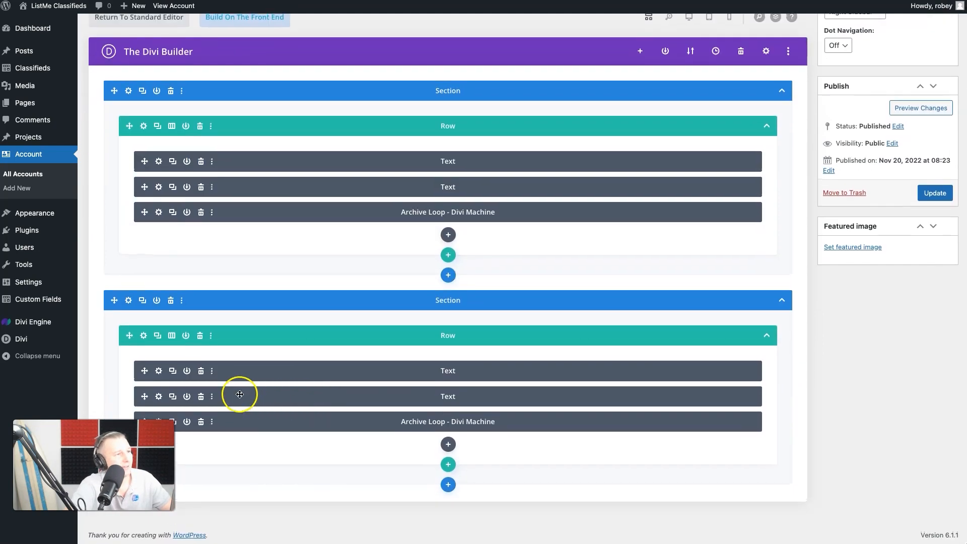
left_click(158, 371)
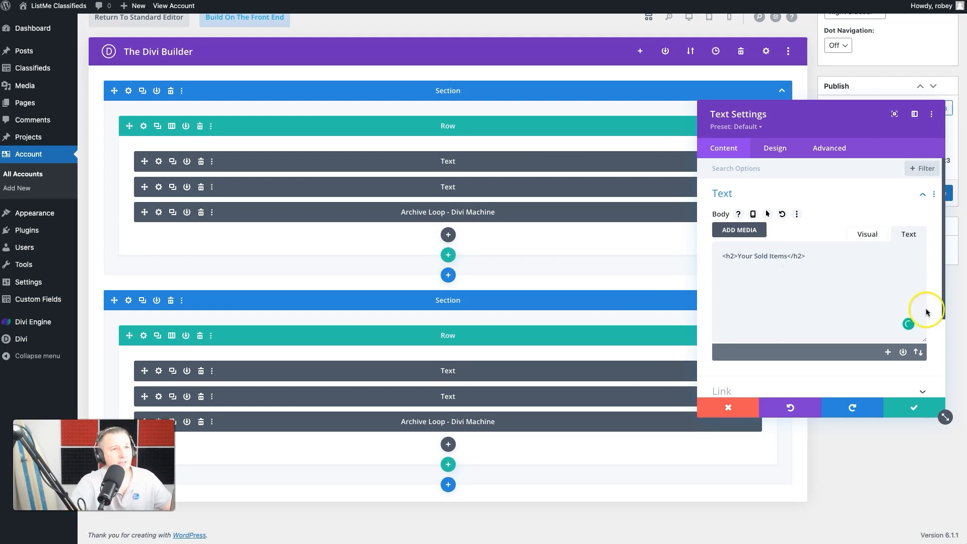
left_click(895, 412)
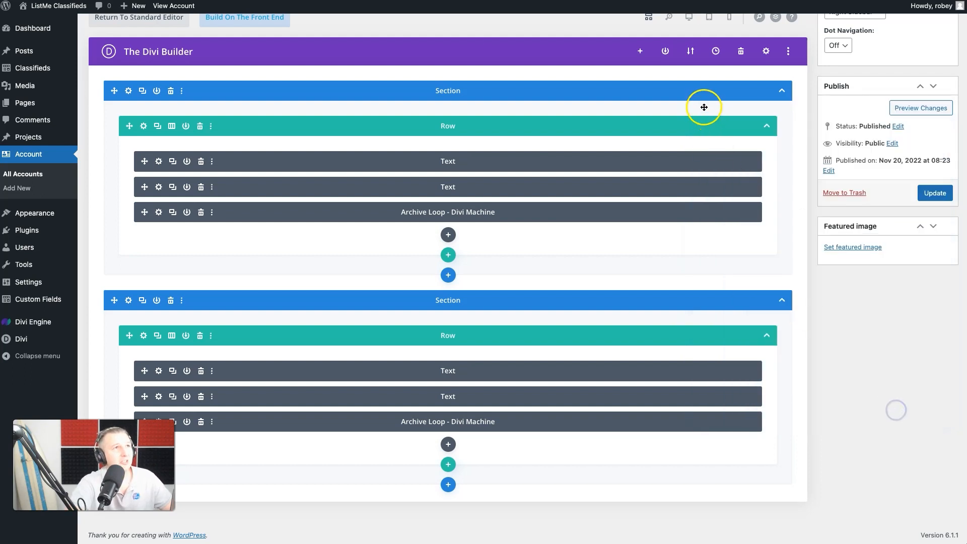
Set the Include ACF Value of the Your Sold Items archive loop to sold and save the module settings.
left_click(688, 19)
scroll(453, 393, "down", 8)
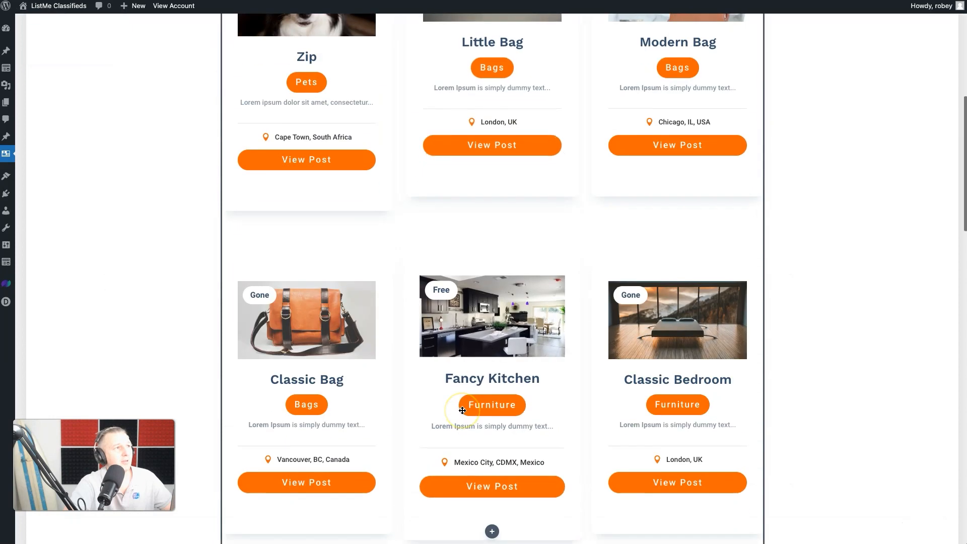
scroll(463, 410, "down", 3)
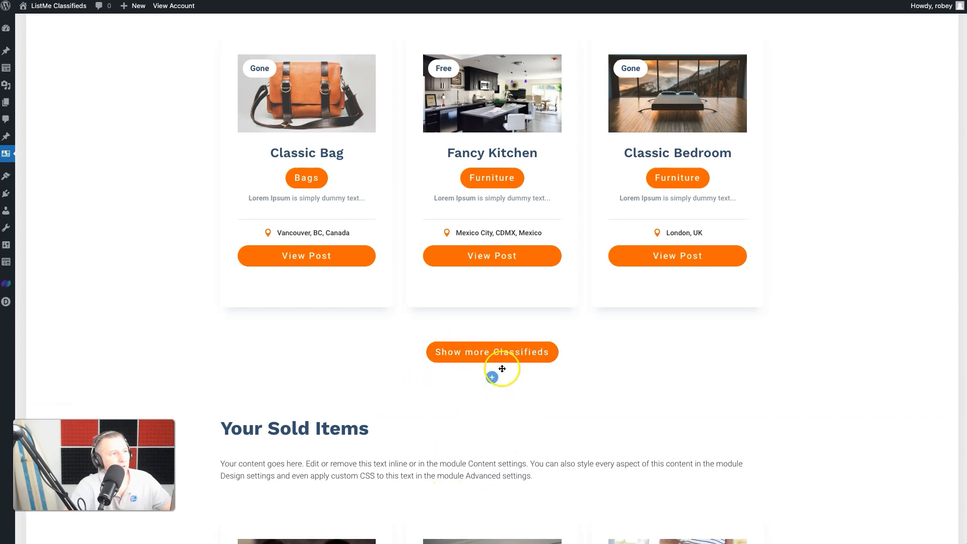
scroll(511, 331, "down", 6)
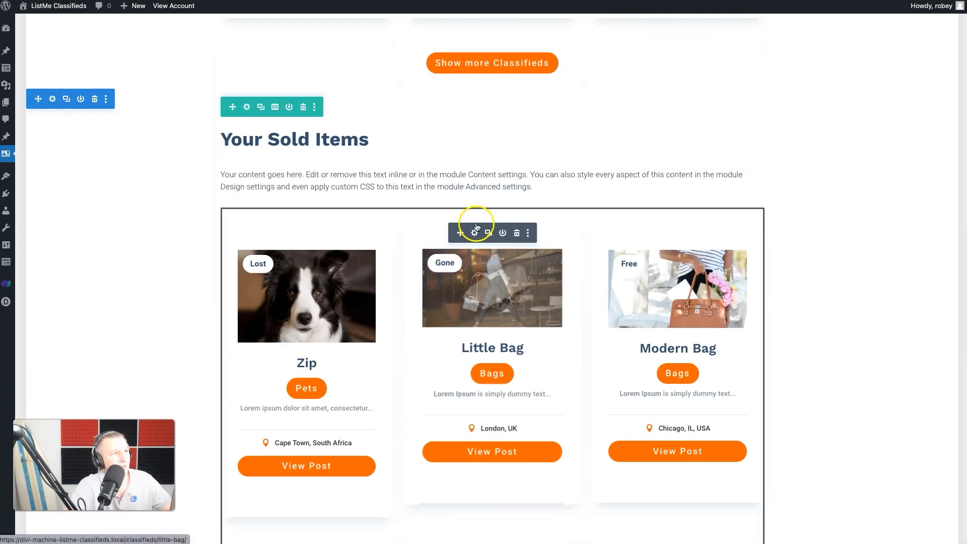
left_click(474, 233)
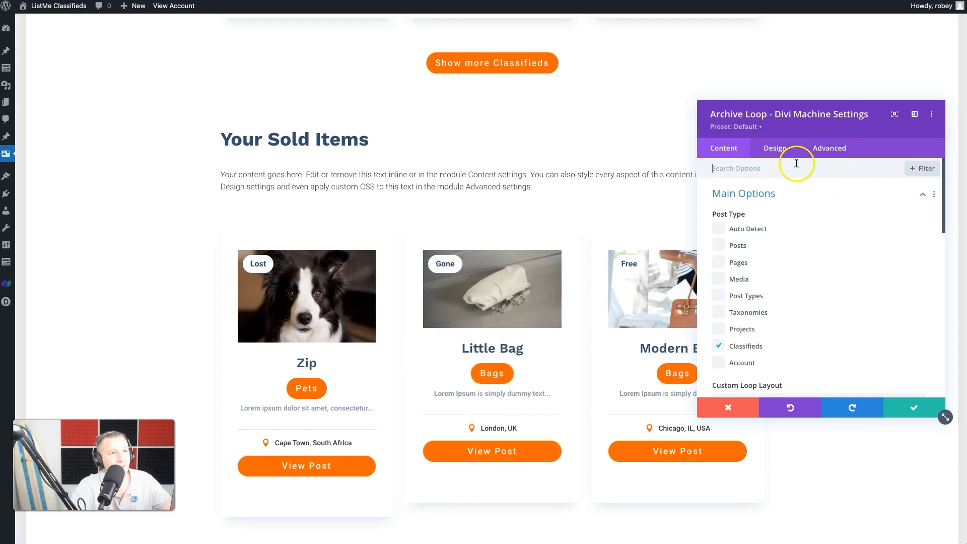
scroll(777, 324, "down", 3)
scroll(777, 327, "down", 5)
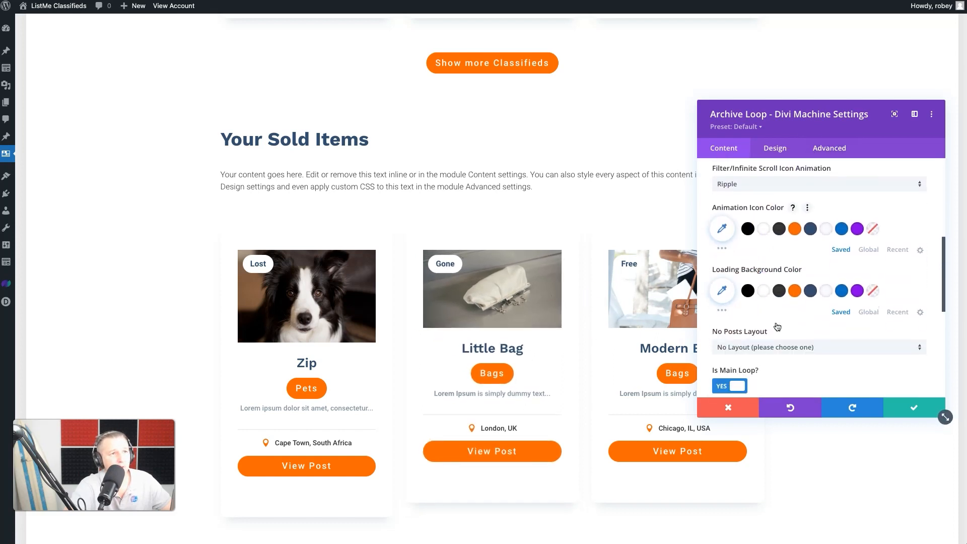
left_click(777, 326)
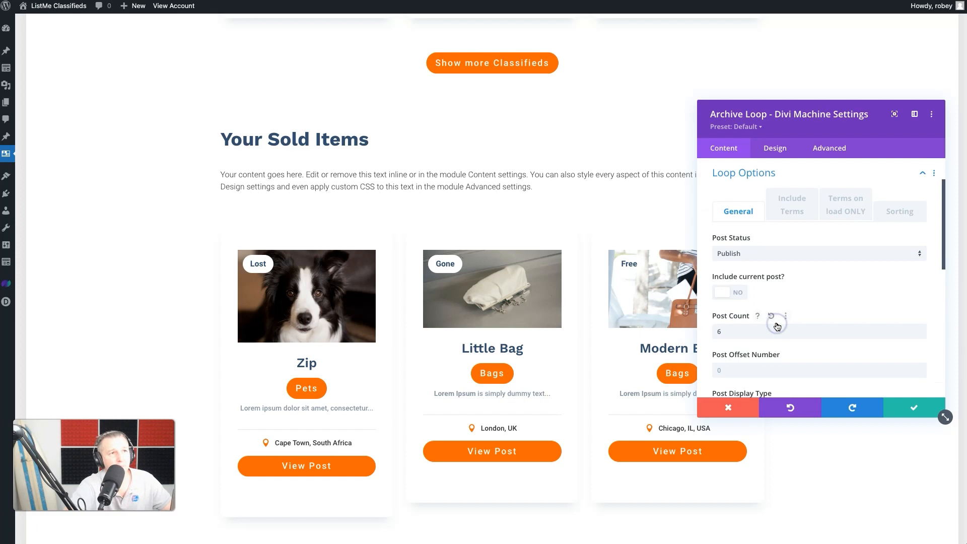
left_click(794, 217)
scroll(788, 264, "down", 5)
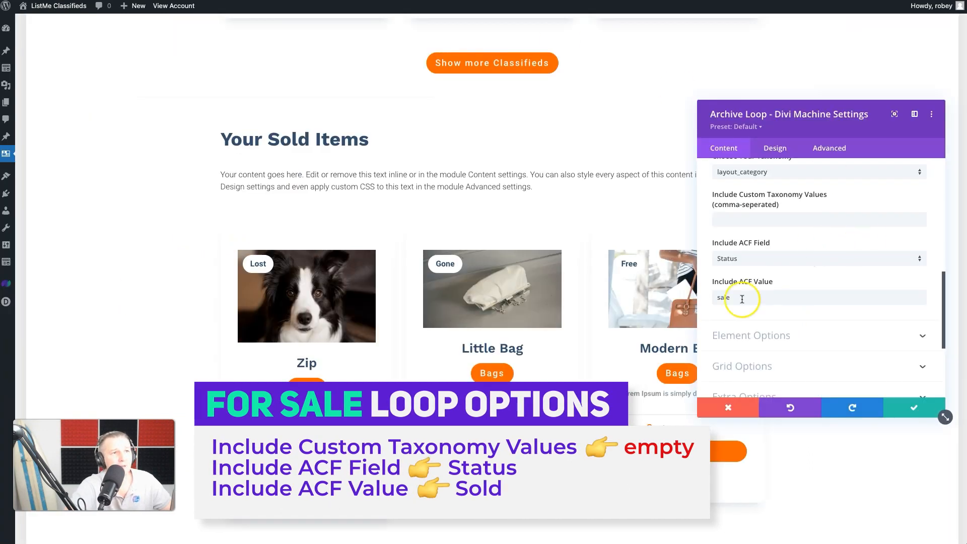
type("sold")
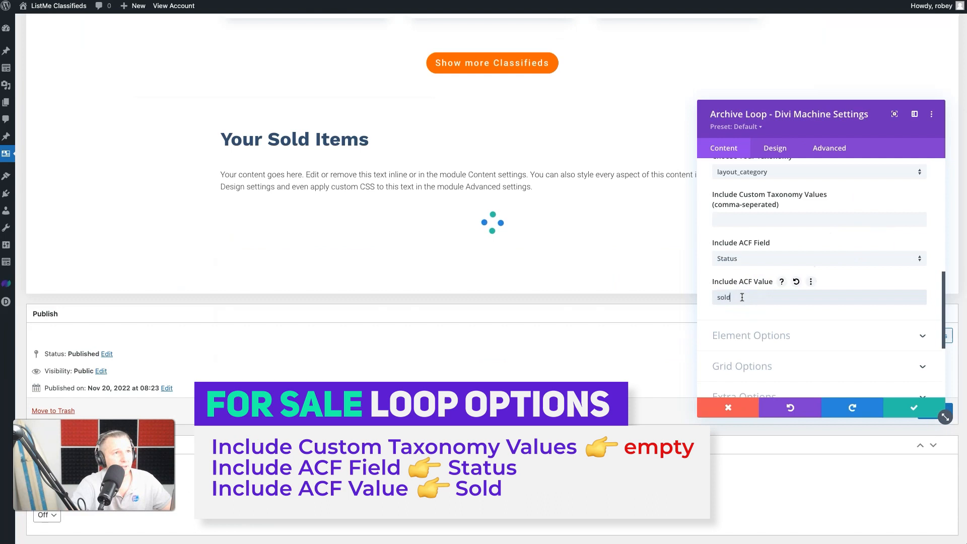
left_click(905, 411)
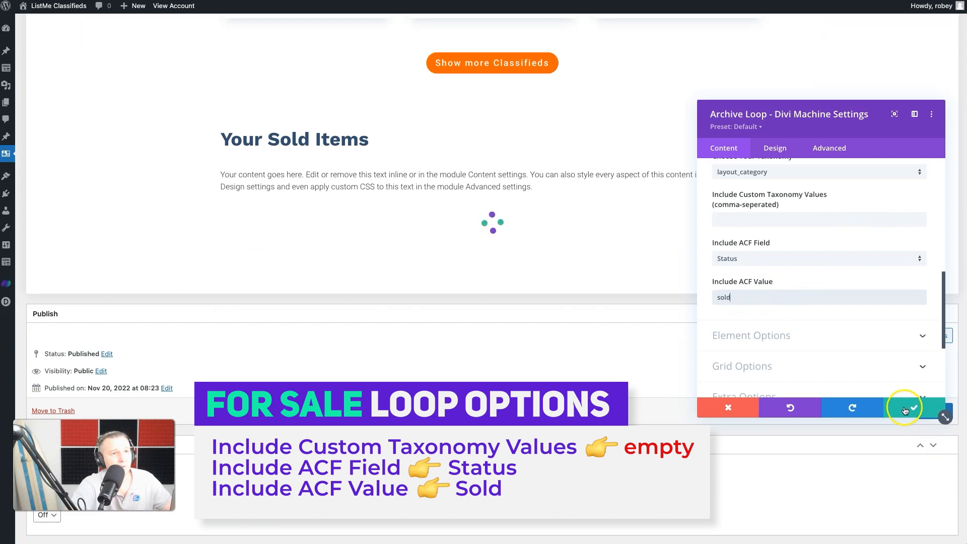
Update the layout and check the for-sale and sold sections on the front end.
left_click(923, 396)
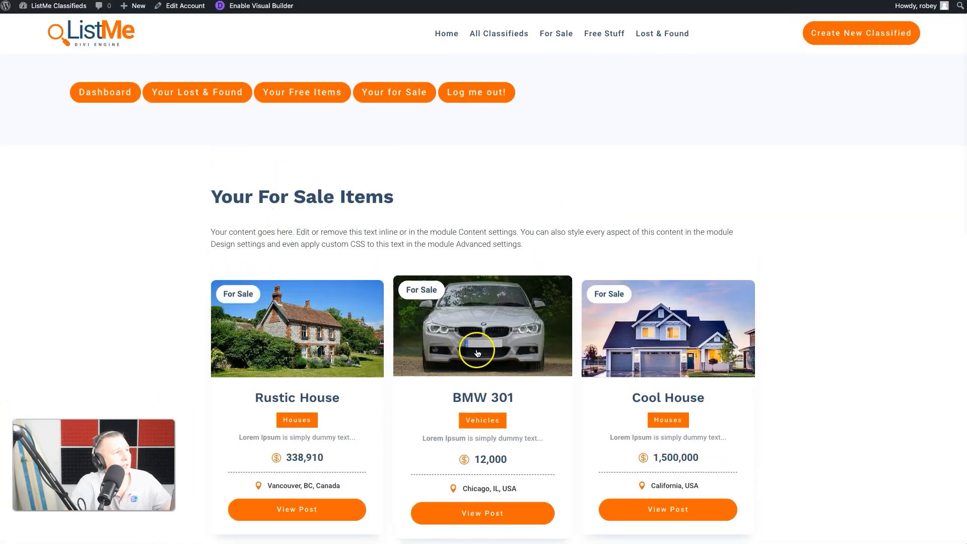
scroll(476, 353, "down", 4)
scroll(477, 352, "down", 9)
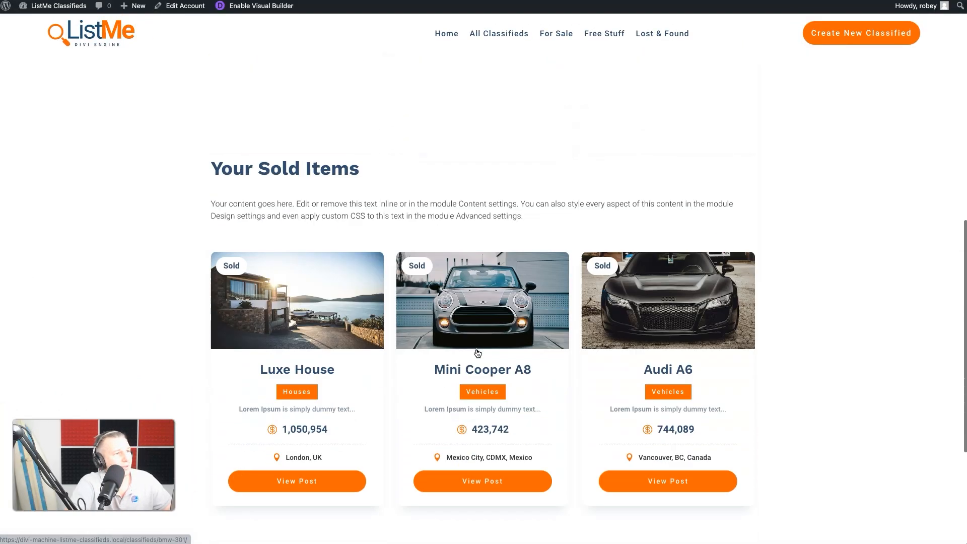
scroll(721, 189, "up", 4)
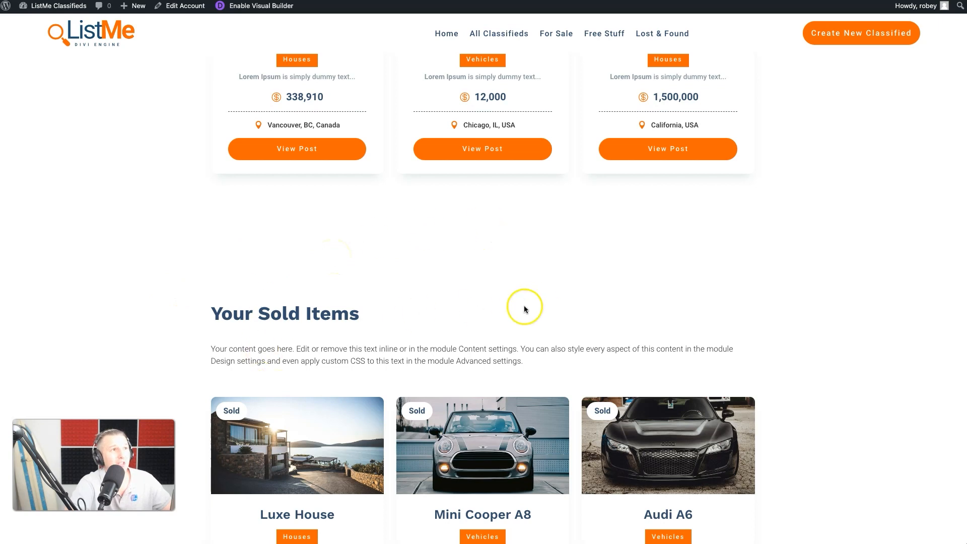
scroll(397, 227, "down", 7)
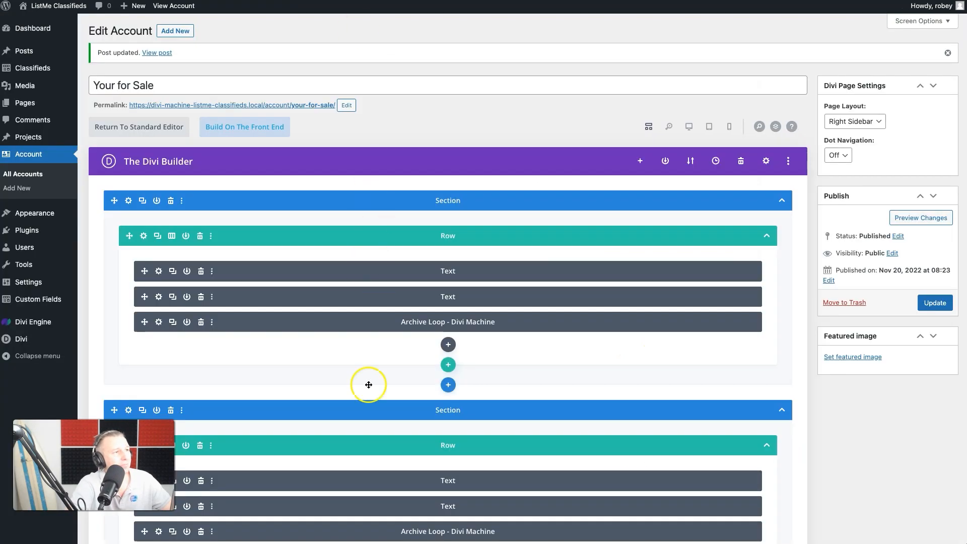
Set the top padding of the second section to 0px and save the section settings.
scroll(367, 384, "down", 2)
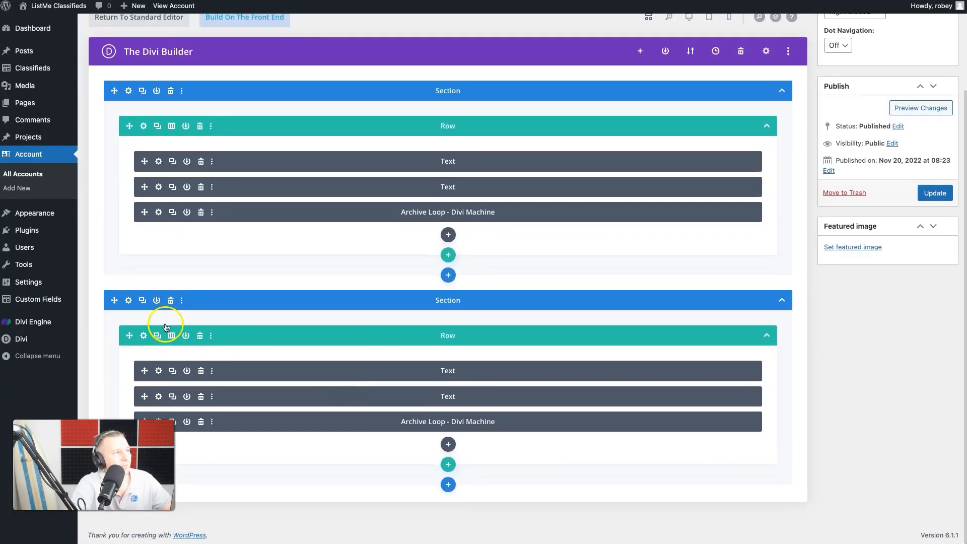
left_click(128, 300)
left_click(793, 146)
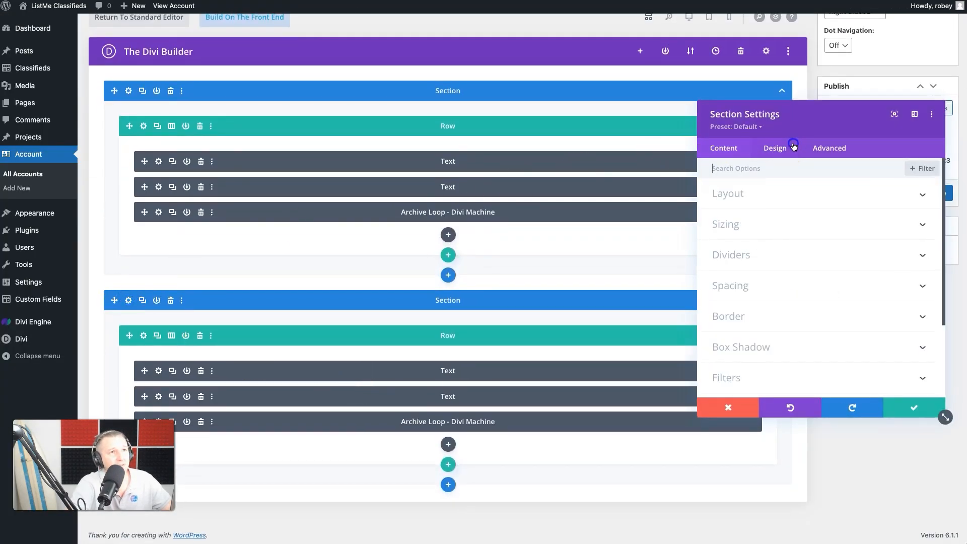
left_click(758, 283)
left_click(737, 258)
type("0")
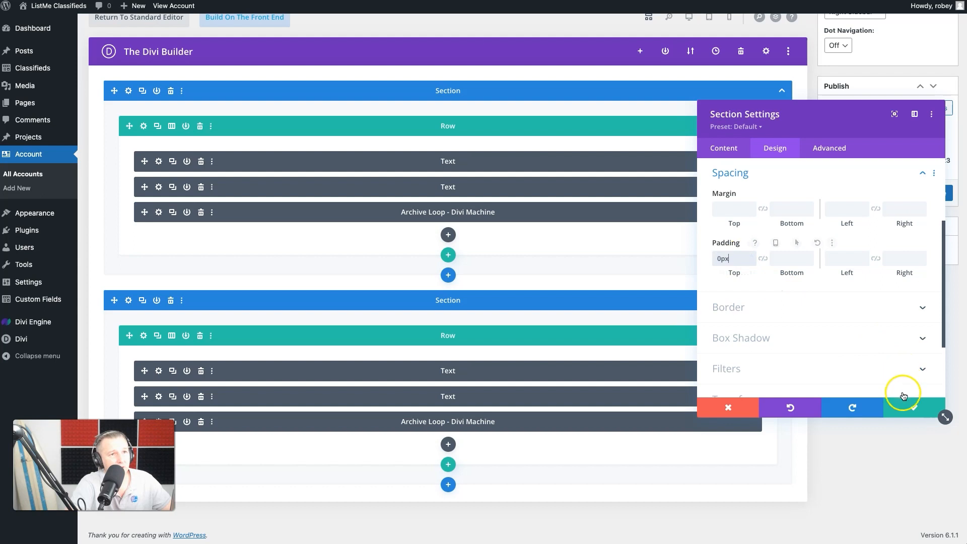
left_click(903, 403)
Adjust the bottom padding of the first section and save the section settings.
left_click(129, 91)
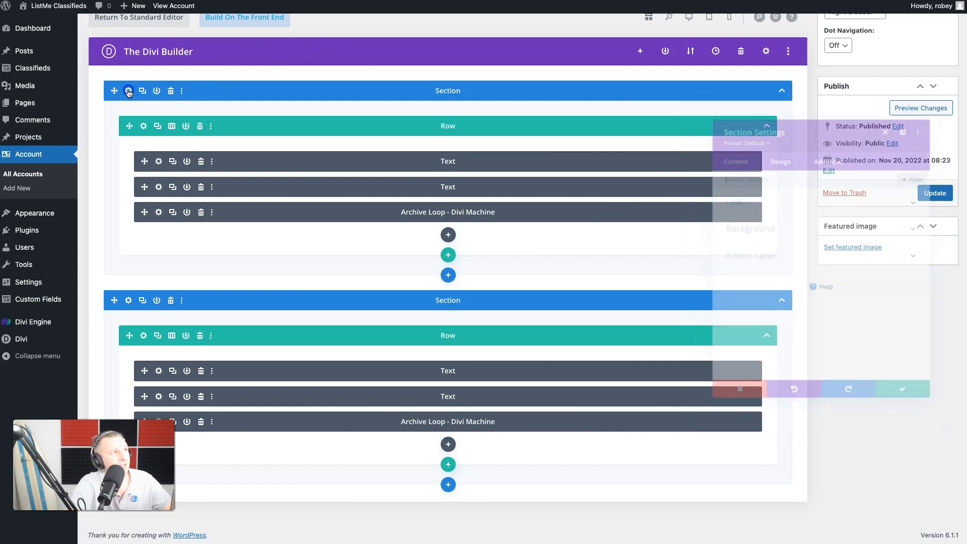
left_click(788, 154)
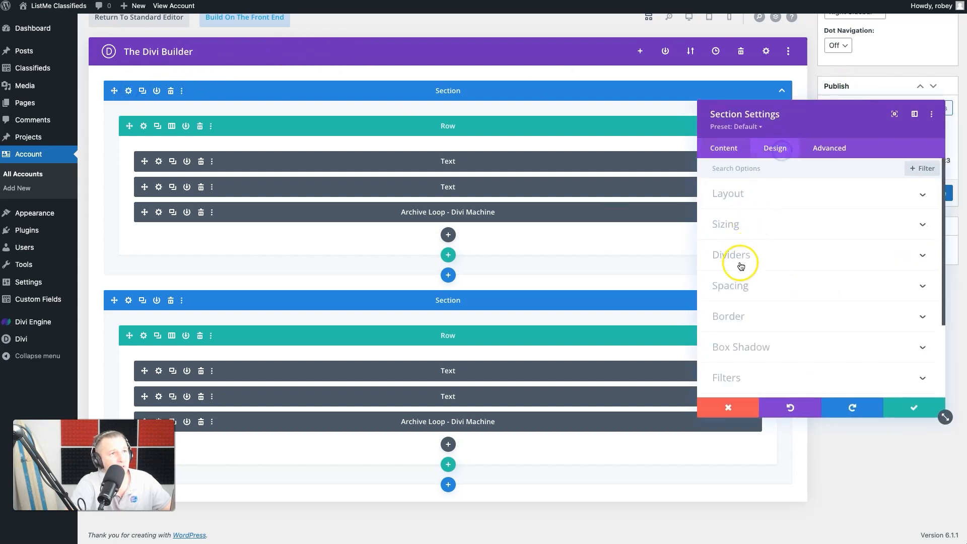
left_click(742, 287)
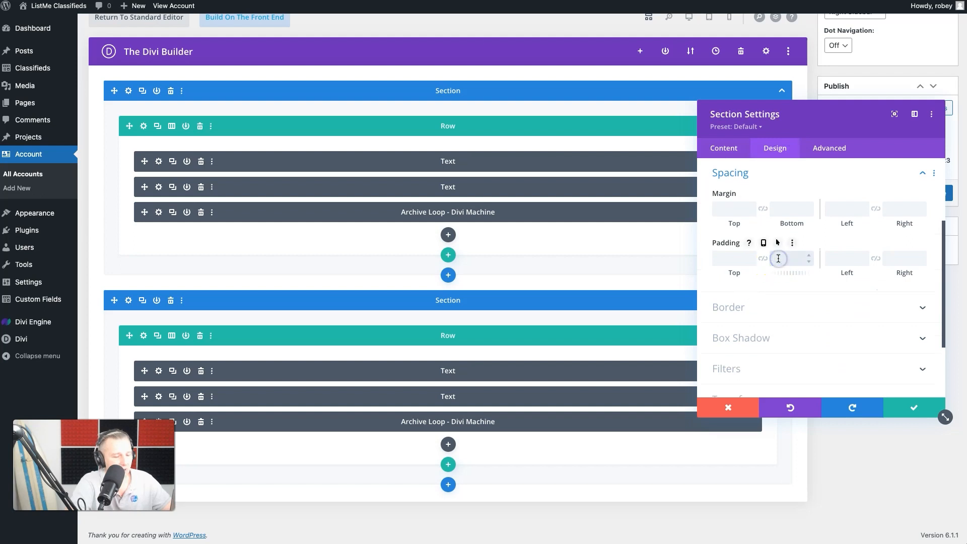
left_click(913, 407)
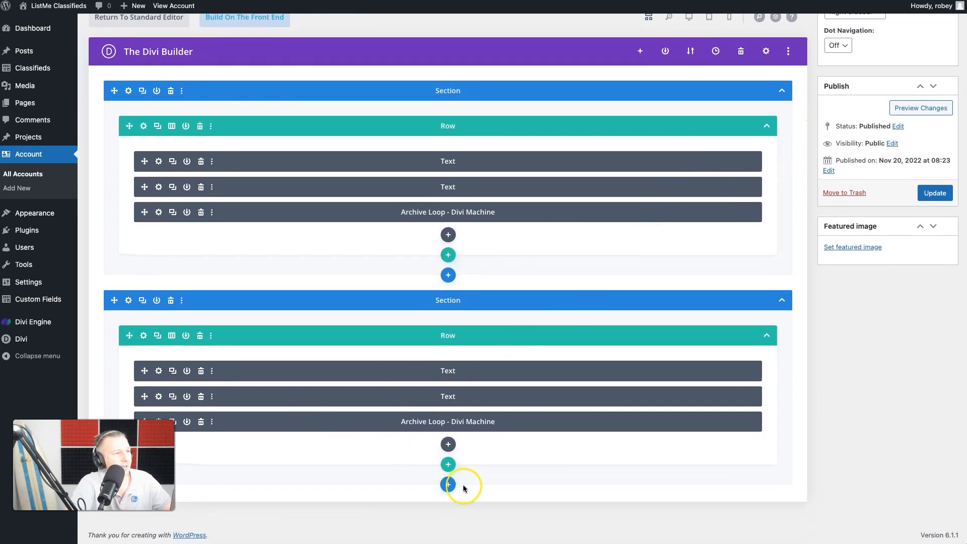
Duplicate the second section and delete the copy's archive loop and paragraph text module, keeping only the title text.
left_click(143, 301)
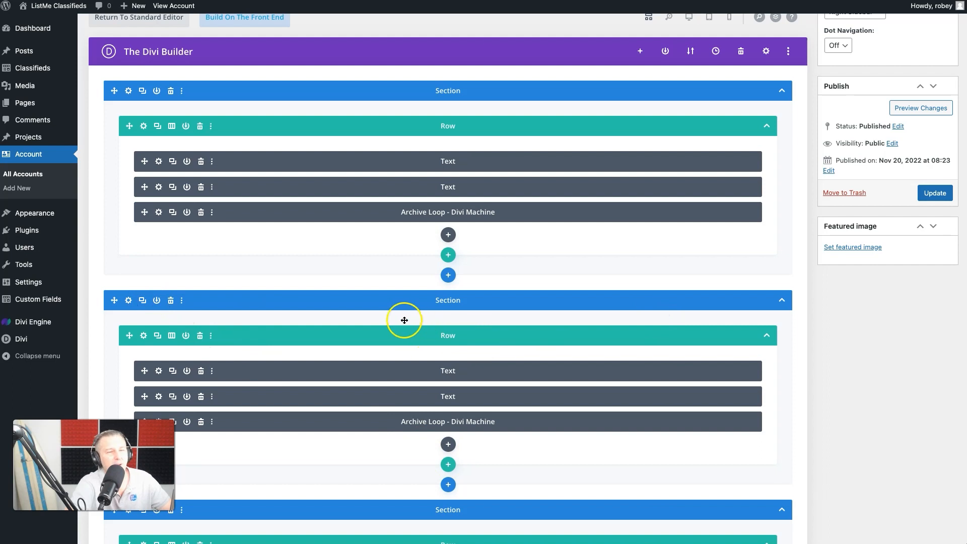
scroll(404, 320, "down", 5)
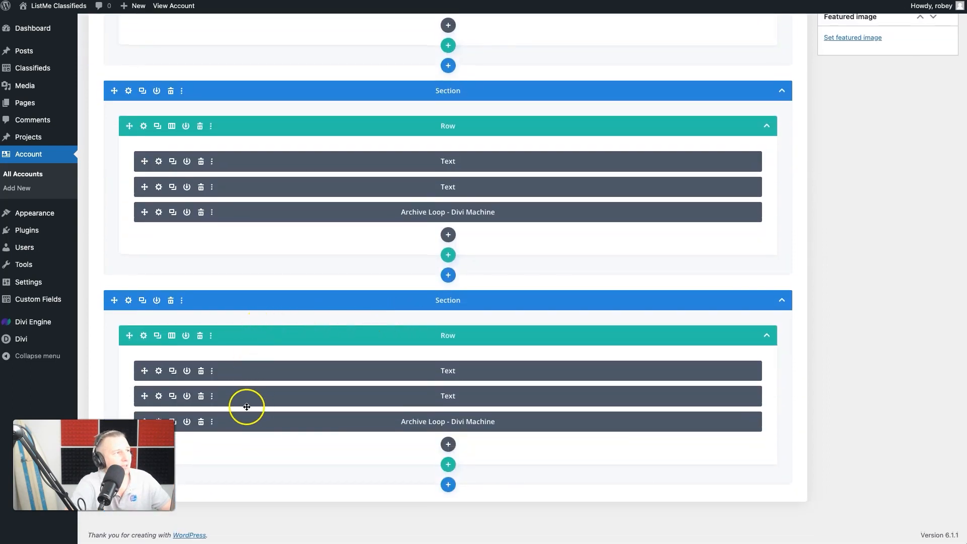
left_click(201, 424)
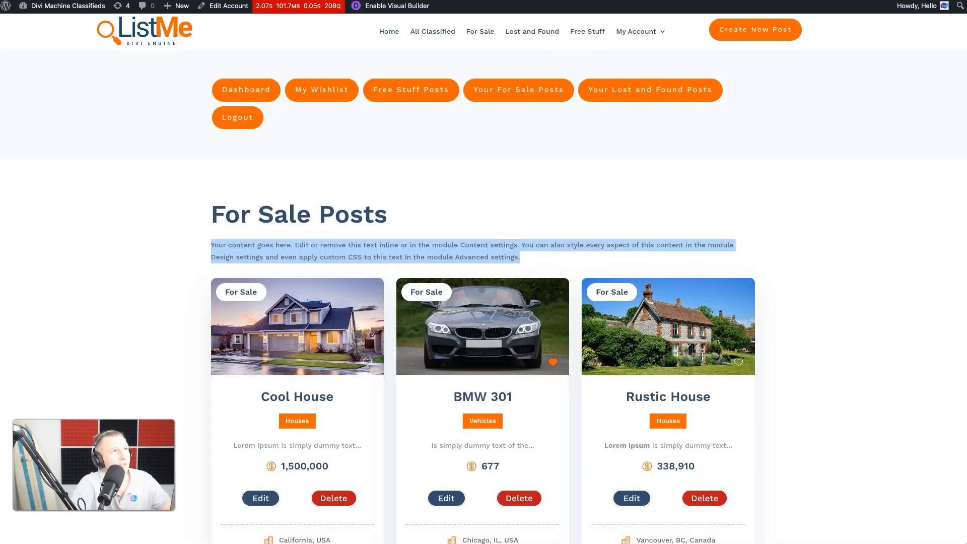
scroll(572, 274, "down", 15)
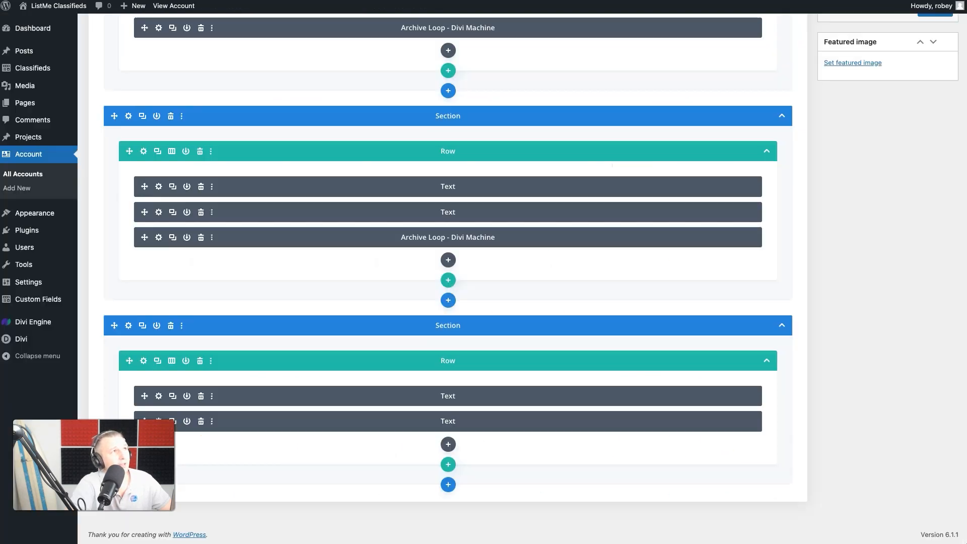
left_click(201, 422)
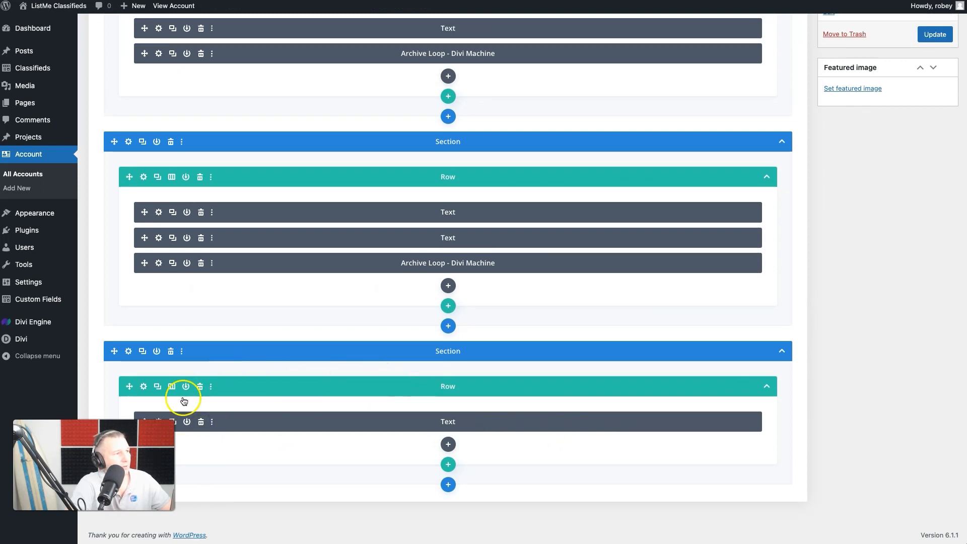
Change the third section's row to a two-thirds and one-third column layout and show that section in the desktop view.
left_click(172, 387)
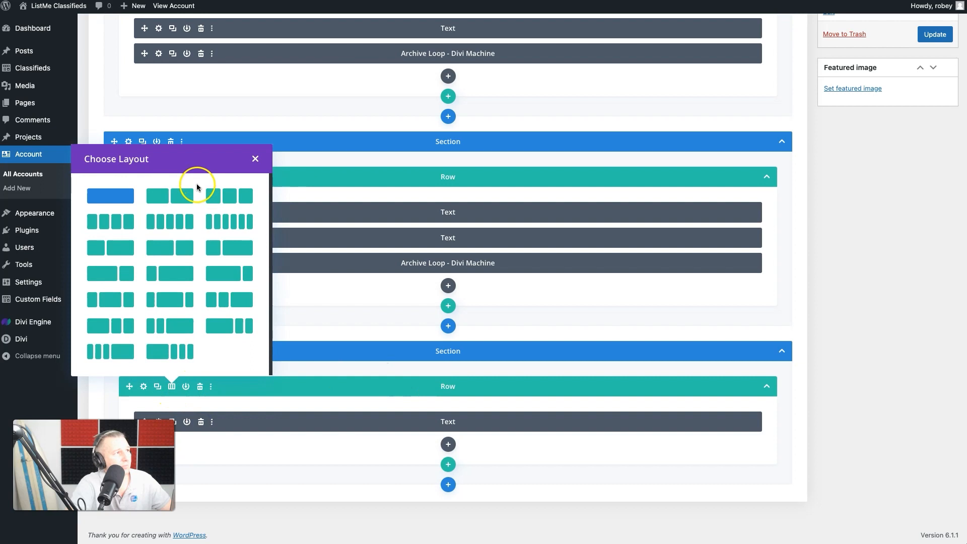
left_click(111, 273)
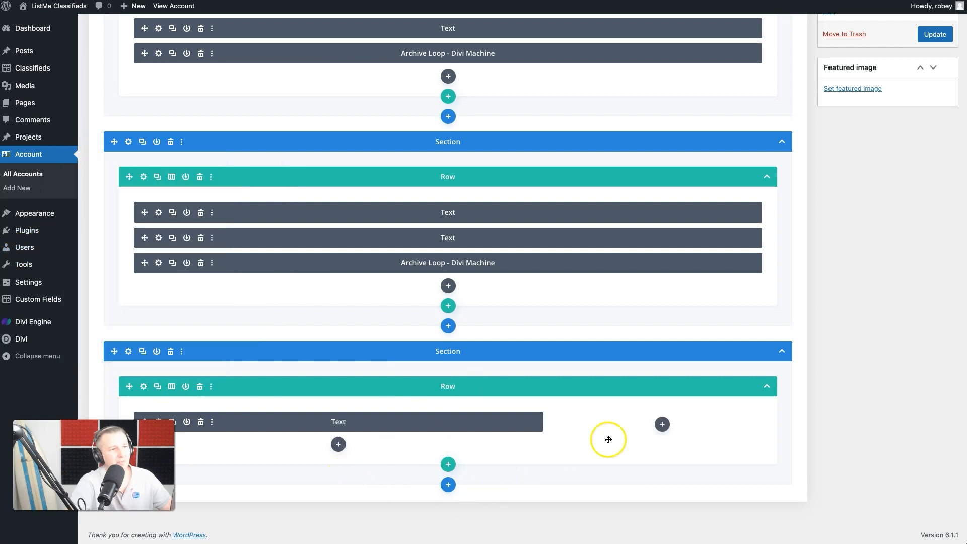
scroll(656, 285, "up", 1)
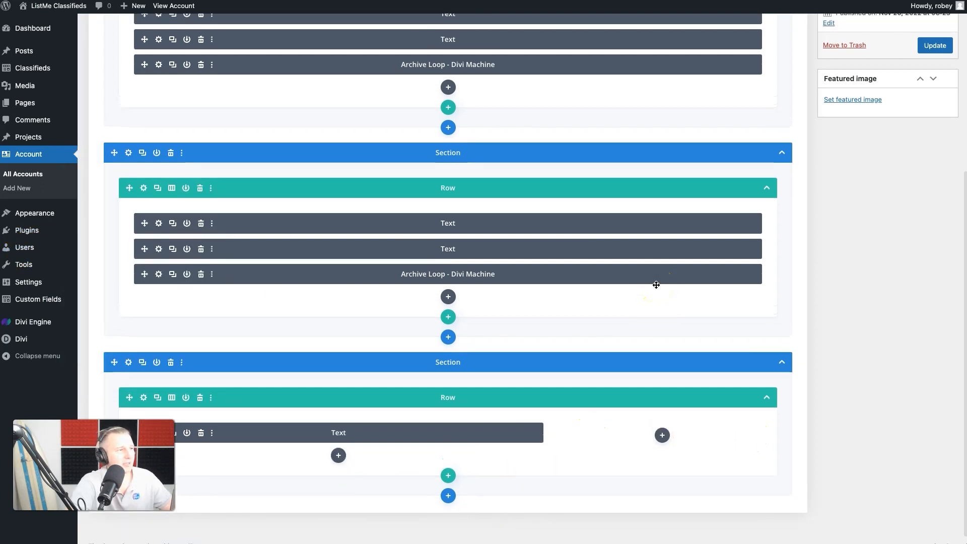
scroll(654, 283, "up", 5)
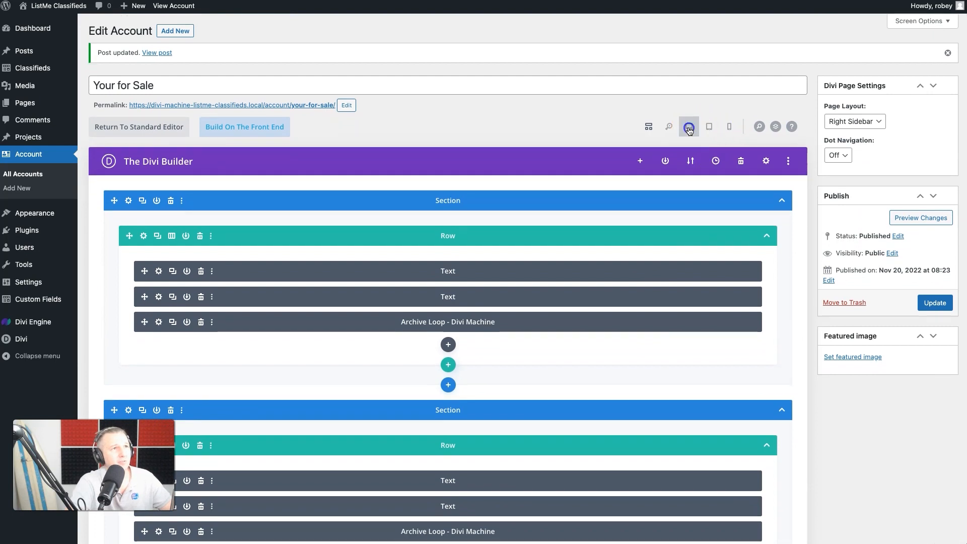
left_click(689, 128)
scroll(629, 252, "down", 8)
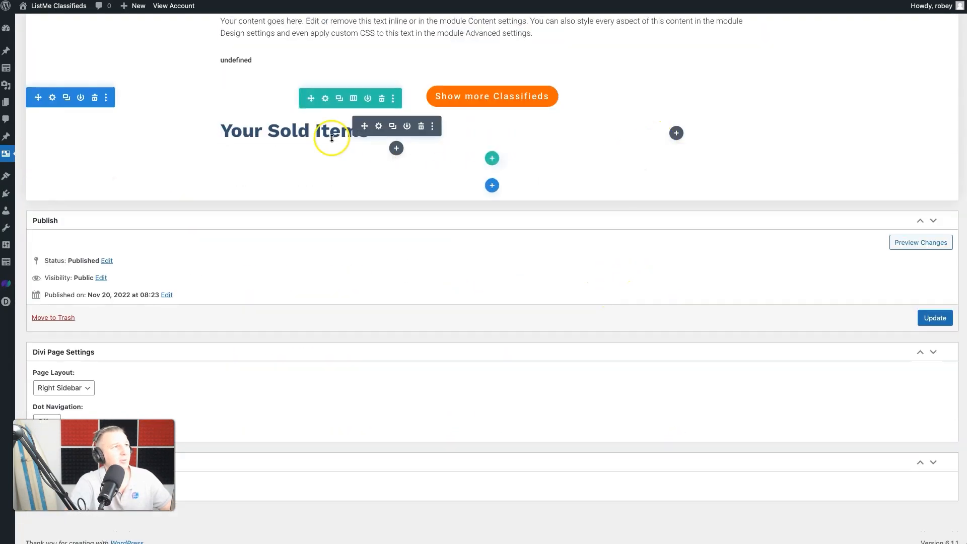
Replace the third section's title text with "Create a new Classified..." and save the text settings.
left_click(379, 127)
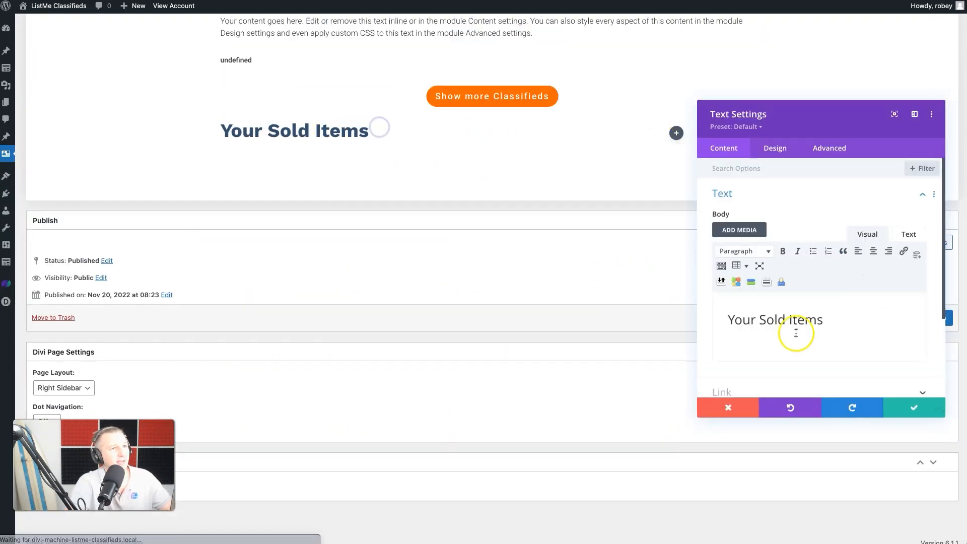
triple_click(744, 319)
key("BackSpace")
type("Create a new Classified...")
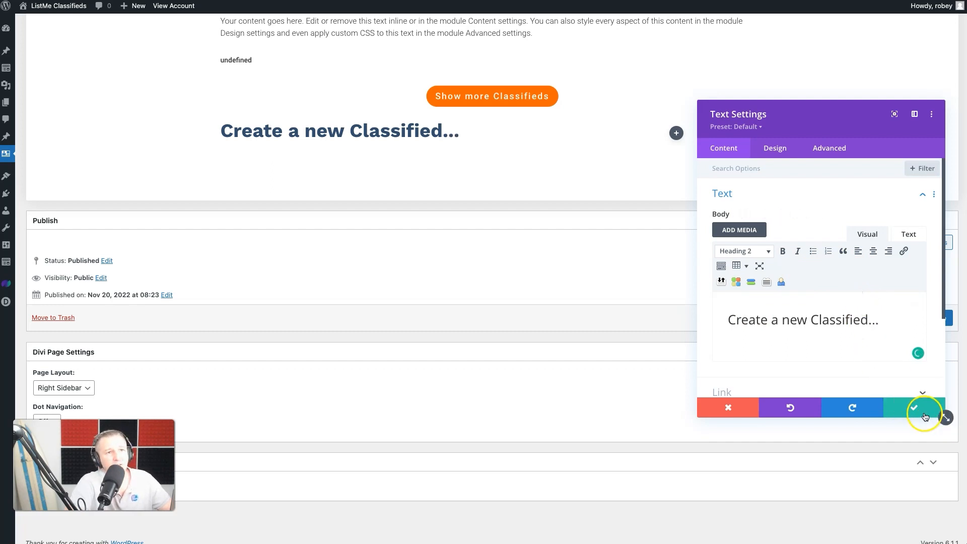
left_click(925, 416)
Insert a Button module beside the third section's title and copy the link address of the front-end Create New Classified button.
left_click(677, 133)
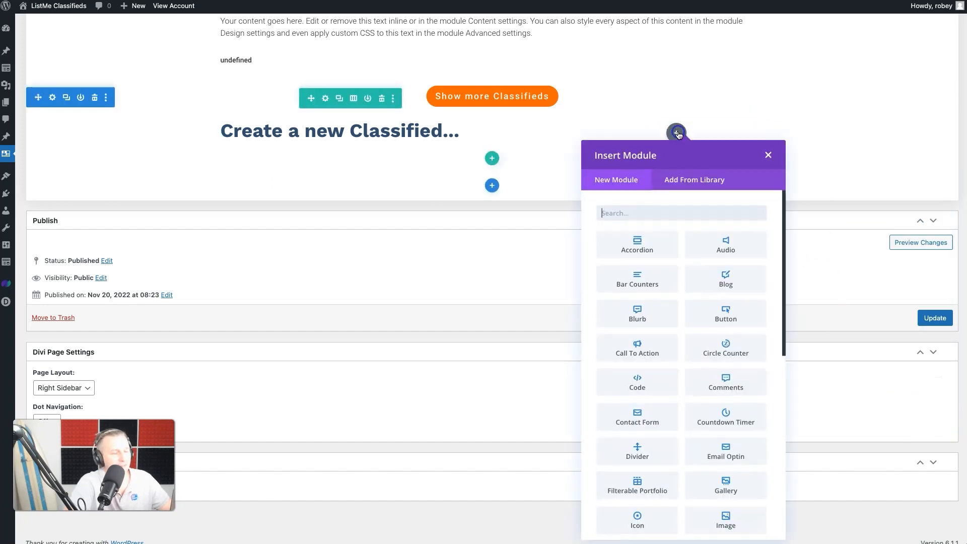
type("butt")
left_click(648, 240)
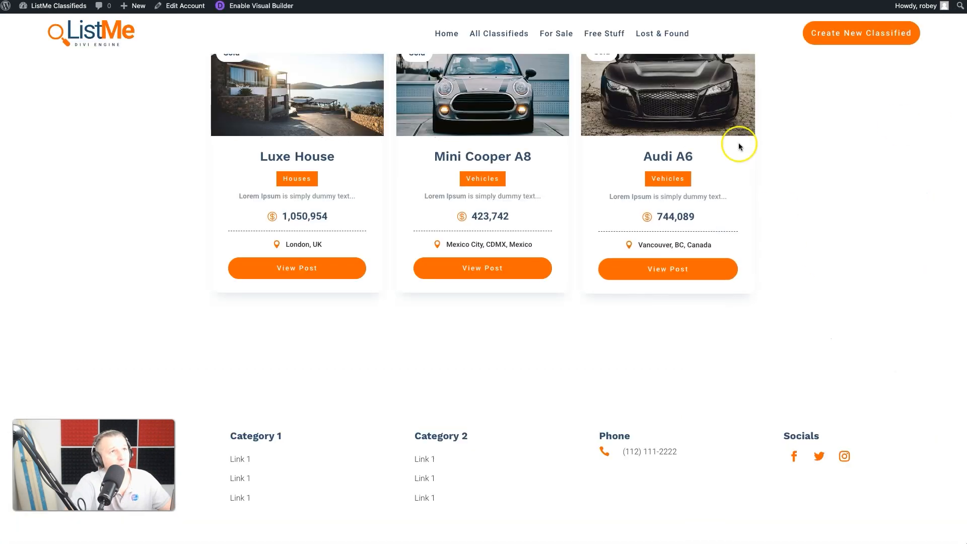
right_click(839, 45)
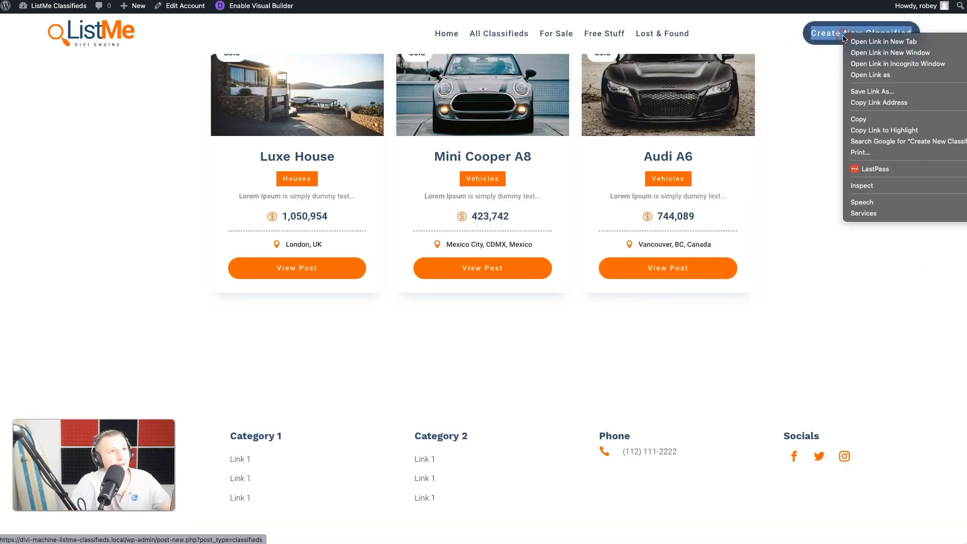
left_click(893, 103)
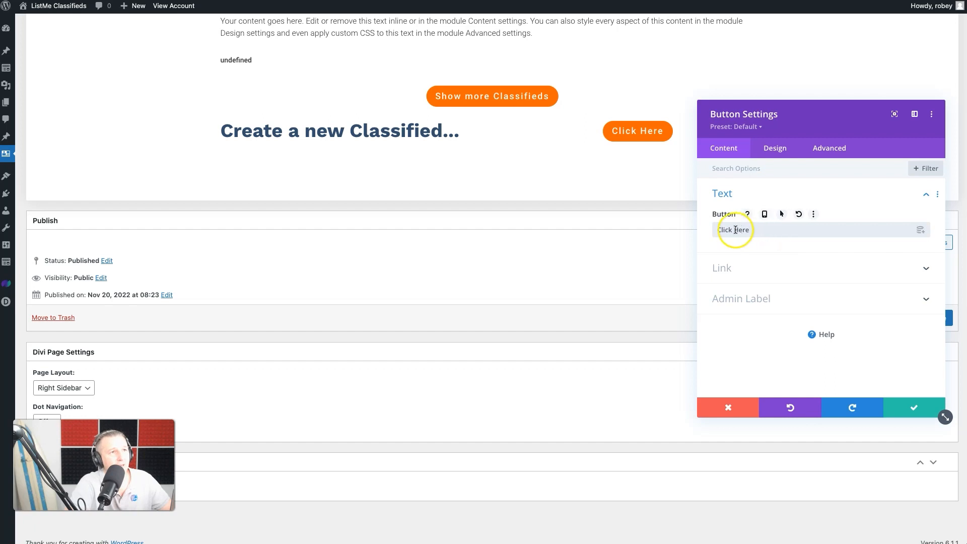
Set the new button's text to "Create", paste the copied address as its link and save the button settings.
type("c")
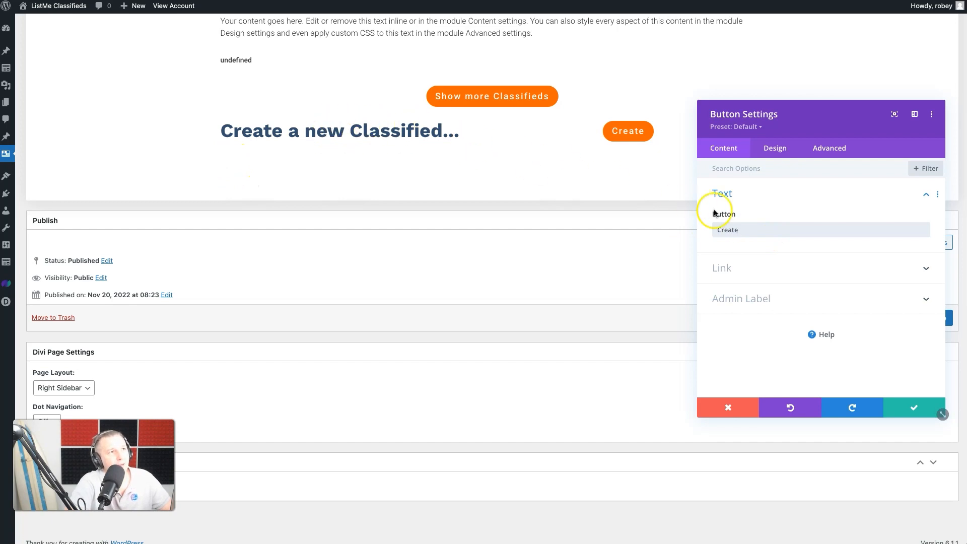
left_click(788, 263)
left_click(773, 264)
key("ctrl+v")
left_click(902, 412)
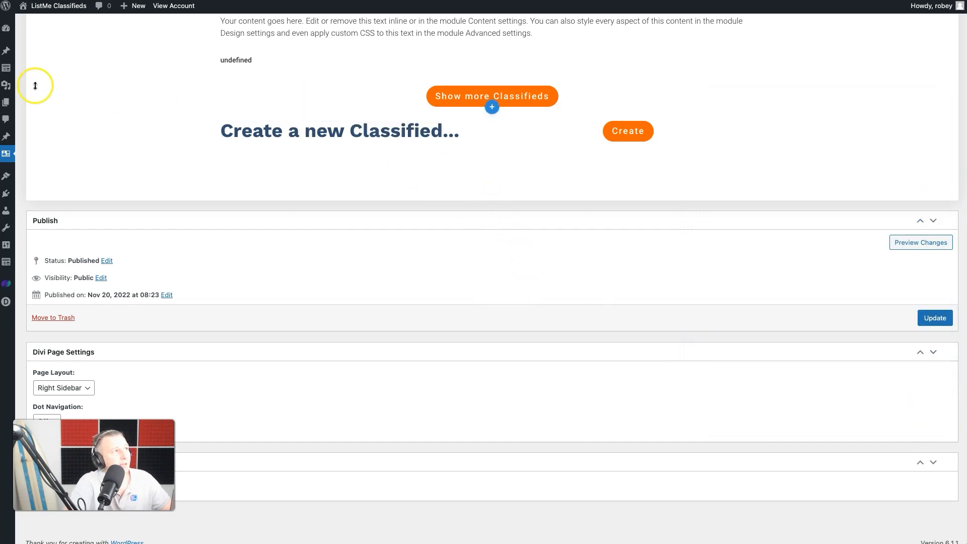
Give the third section a pale blue-grey background colour and save the section settings.
left_click(50, 97)
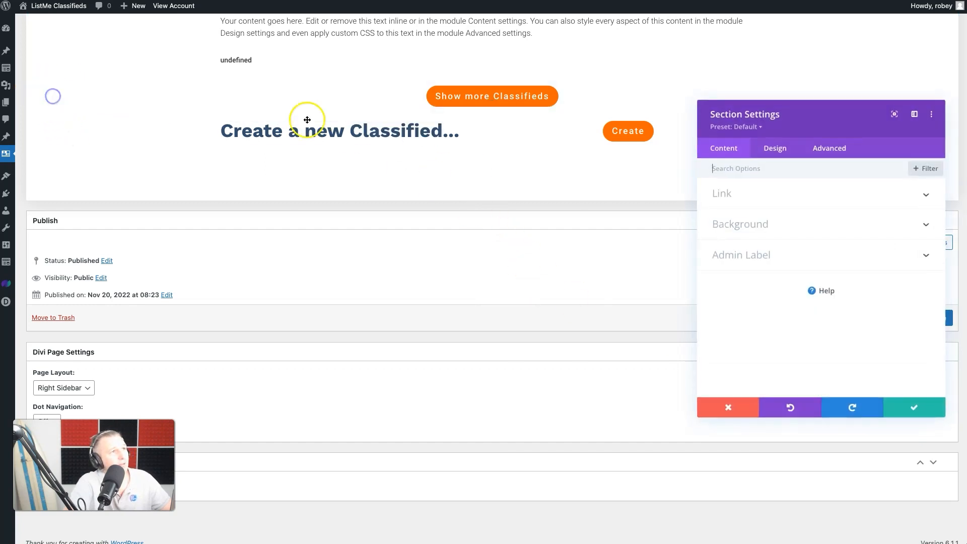
left_click(814, 242)
left_click(826, 344)
left_click(927, 409)
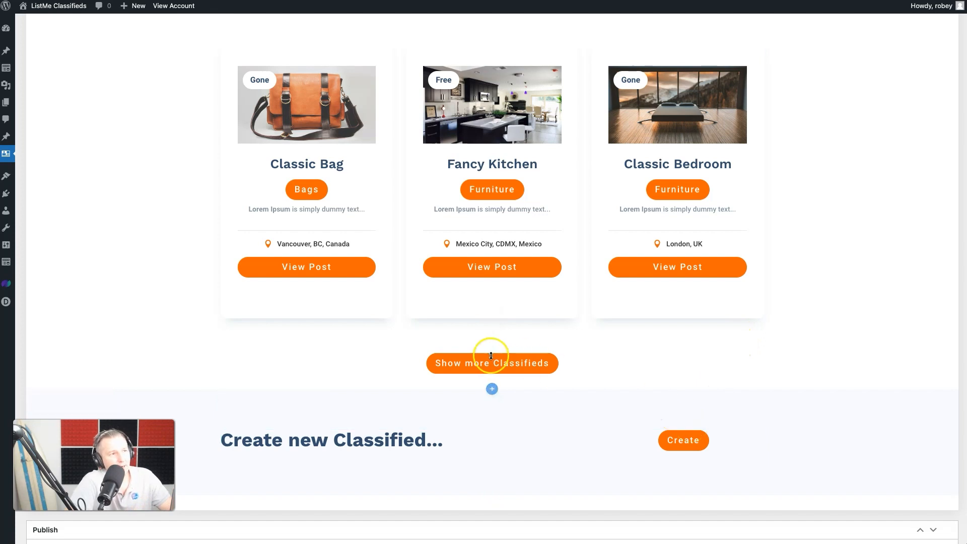
Look over the three sections of the layout in the builder and save the Your for Sale layout.
scroll(544, 361, "up", 2)
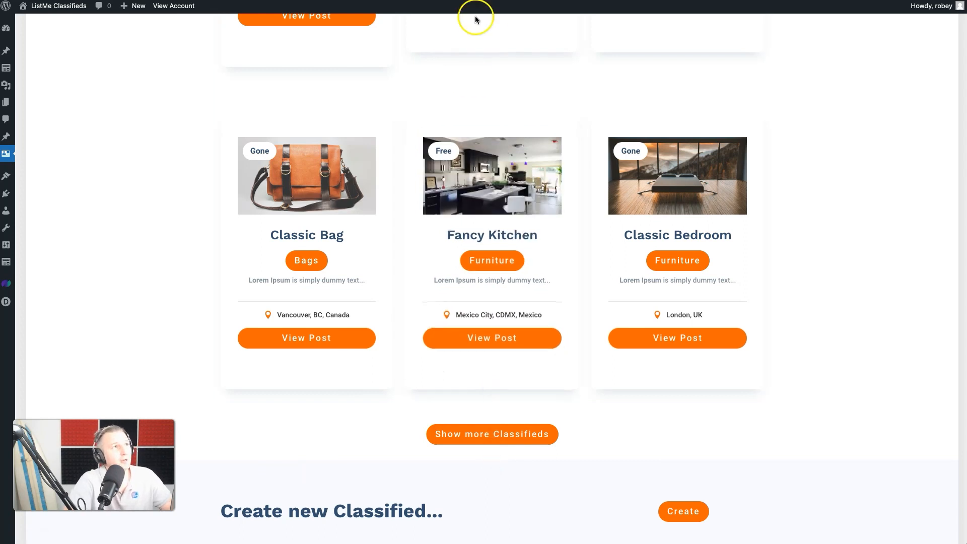
scroll(548, 393, "down", 5)
scroll(802, 118, "up", 10)
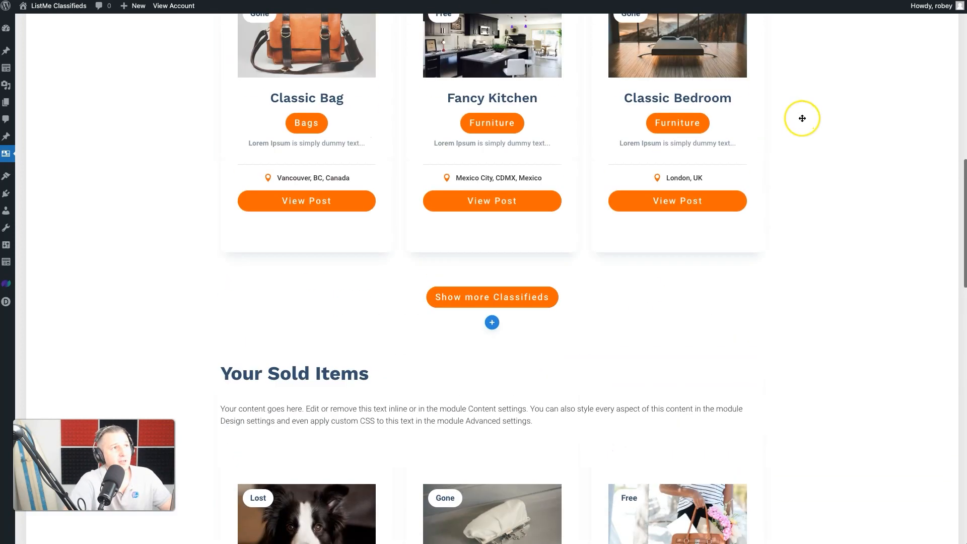
scroll(802, 118, "up", 6)
left_click(951, 123)
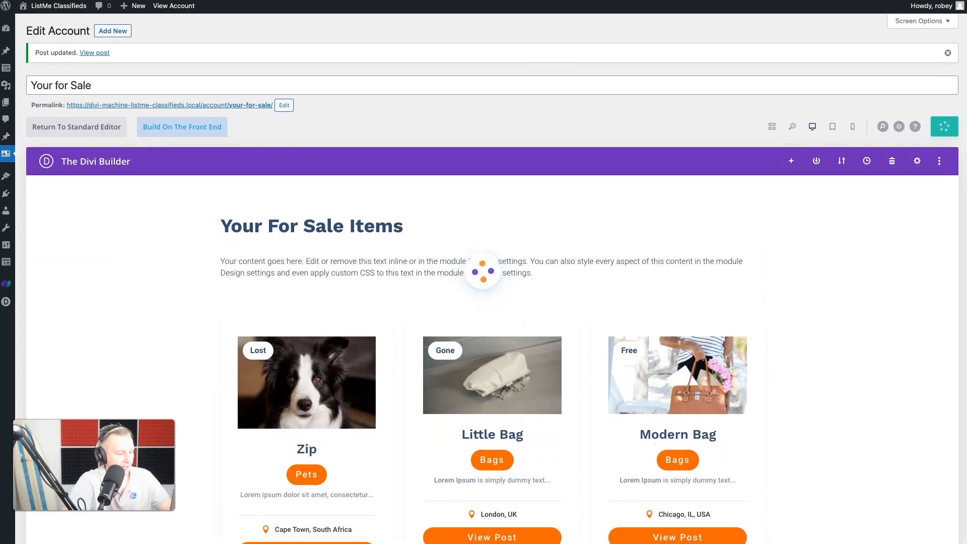
Reload the front-end Your for Sale page and check the bottom Create new Classified section and the two item loops.
key("ctrl+Tab")
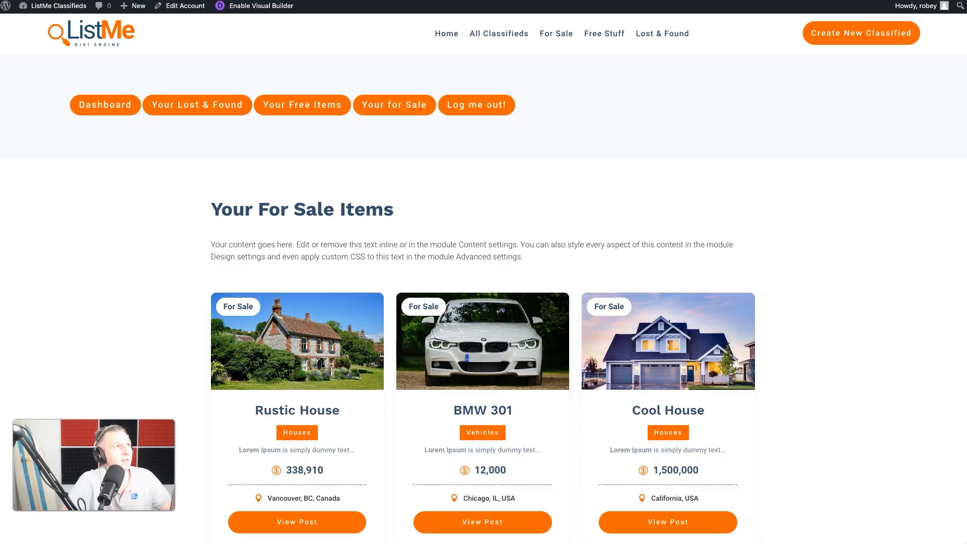
key("ctrl+r")
scroll(490, 326, "down", 10)
scroll(488, 326, "down", 5)
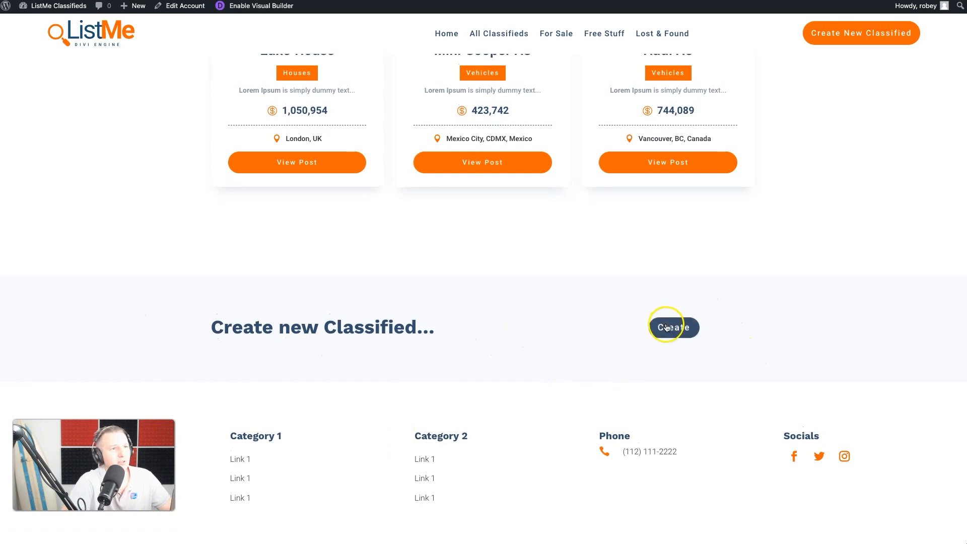
scroll(582, 355, "up", 4)
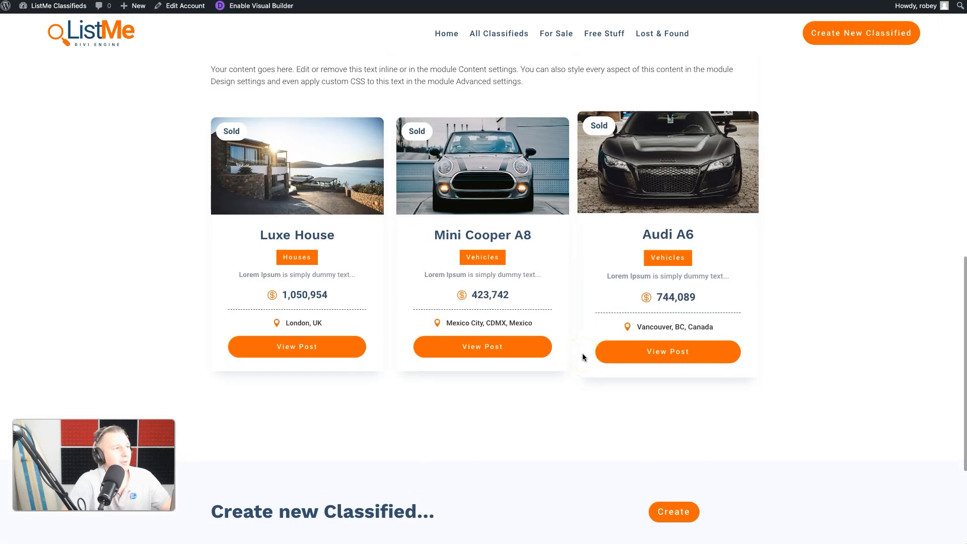
scroll(582, 356, "up", 7)
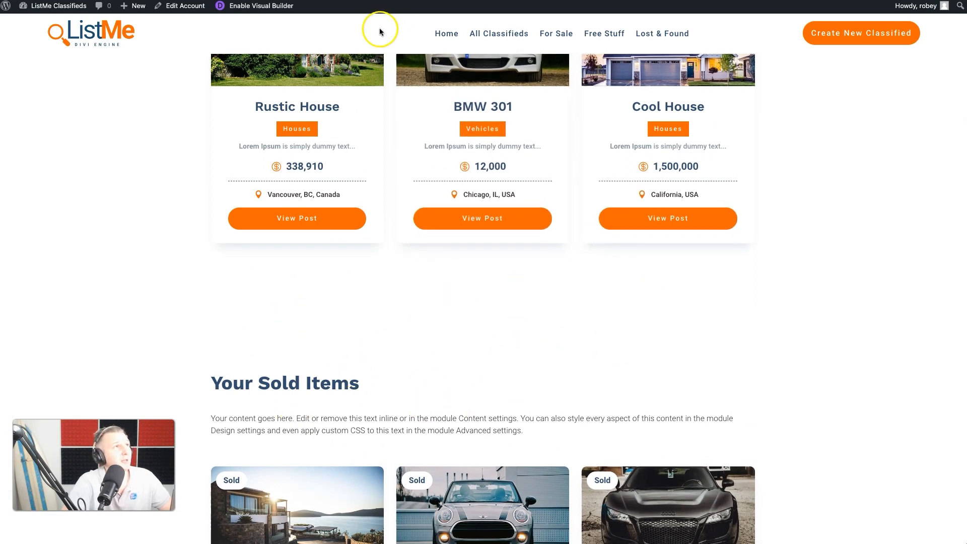
Move the second section's row below the row in the first section, delete the emptied section and update the layout.
key("ctrl+shift+Tab")
scroll(307, 338, "down", 5)
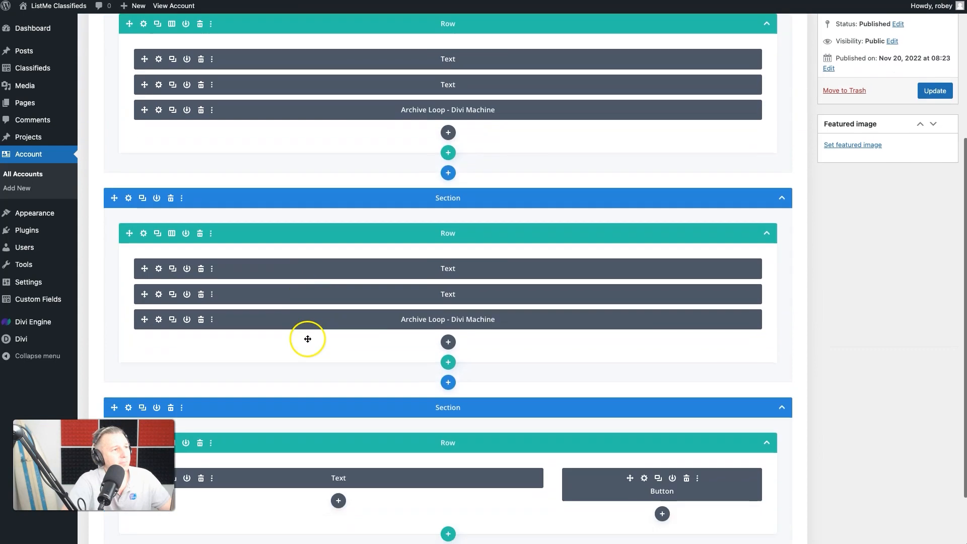
left_click_drag(125, 206, 151, 183)
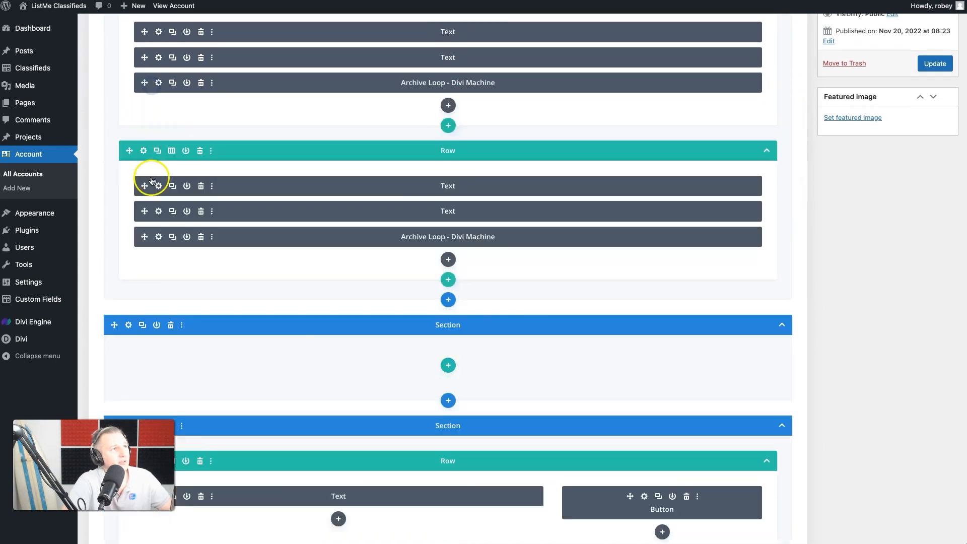
left_click(172, 326)
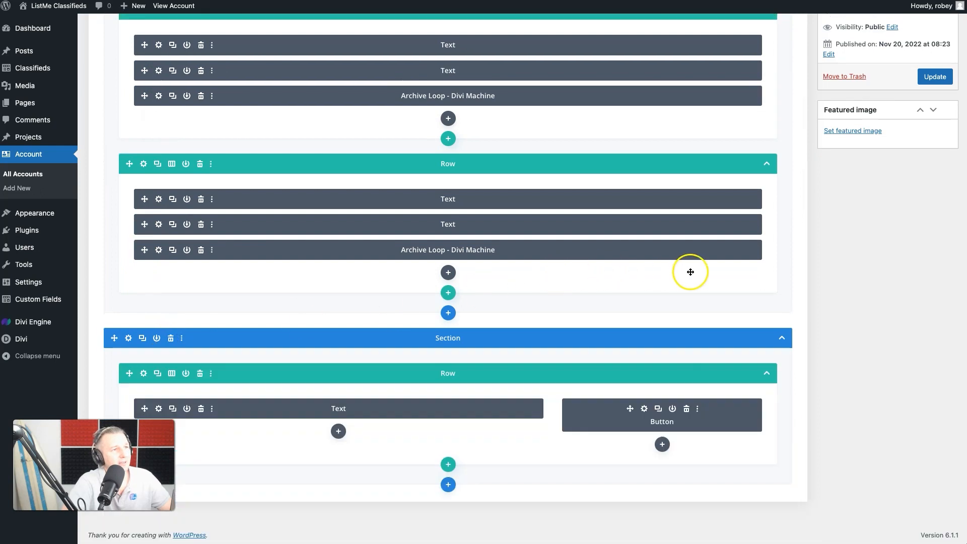
scroll(665, 227, "up", 1)
scroll(665, 227, "up", 4)
left_click(934, 302)
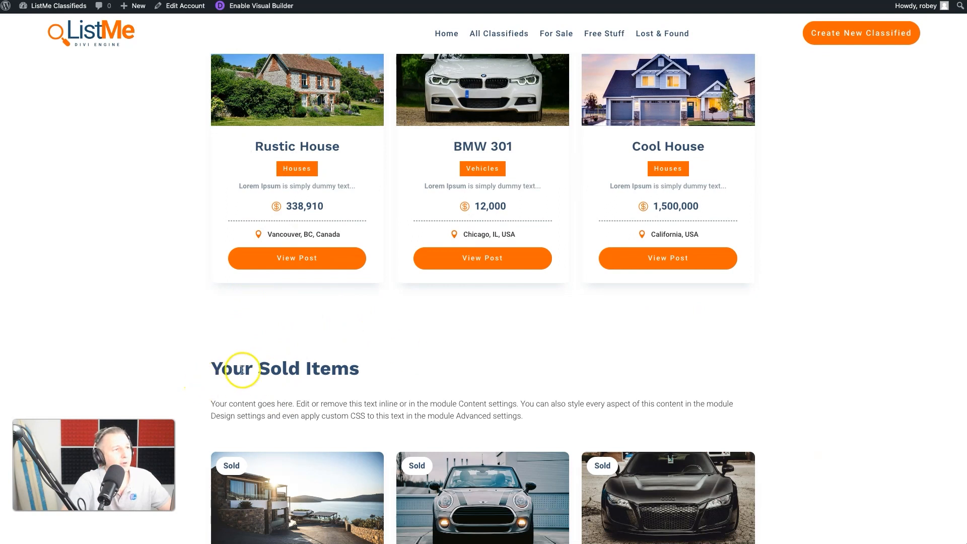
Review the spacing between the for-sale items, sold items and Create new Classified section on the front-end page.
scroll(352, 377, "up", 5)
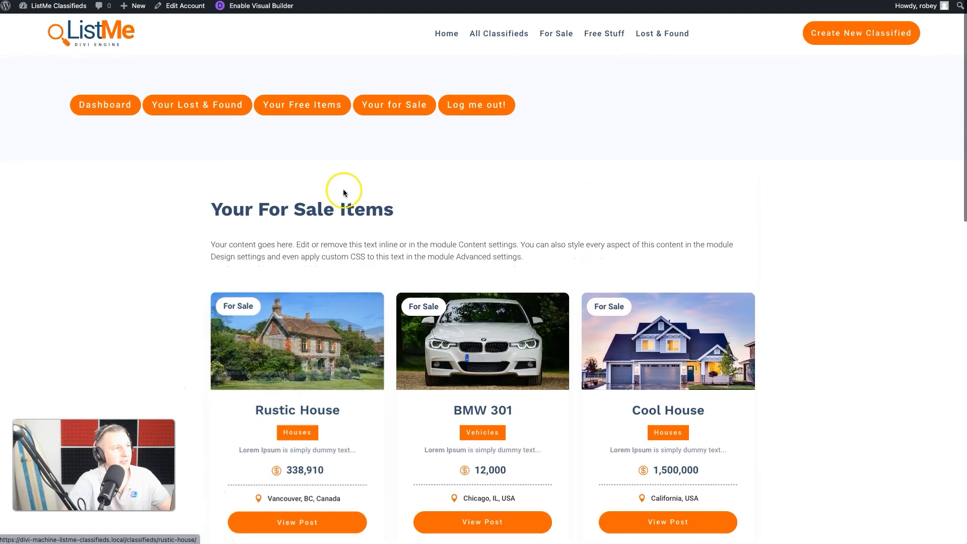
scroll(347, 272, "down", 8)
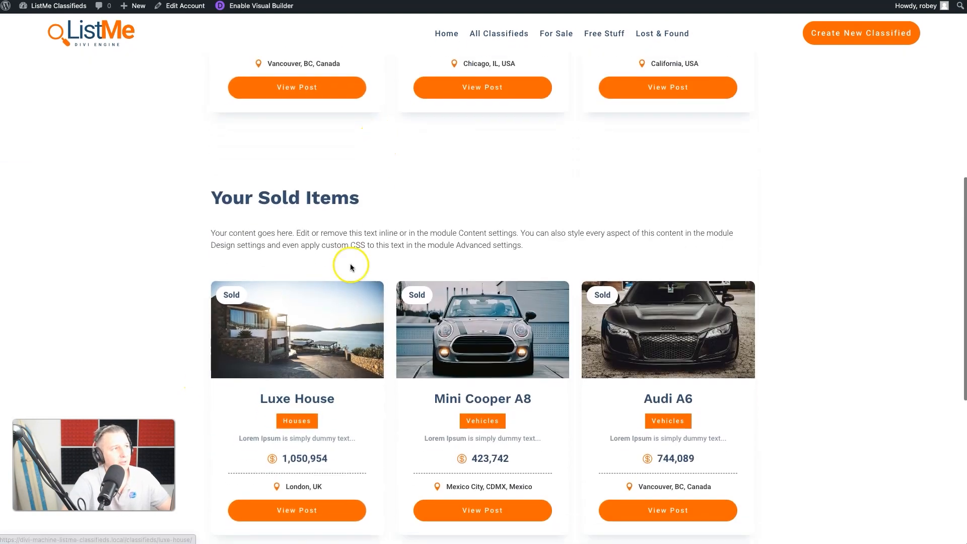
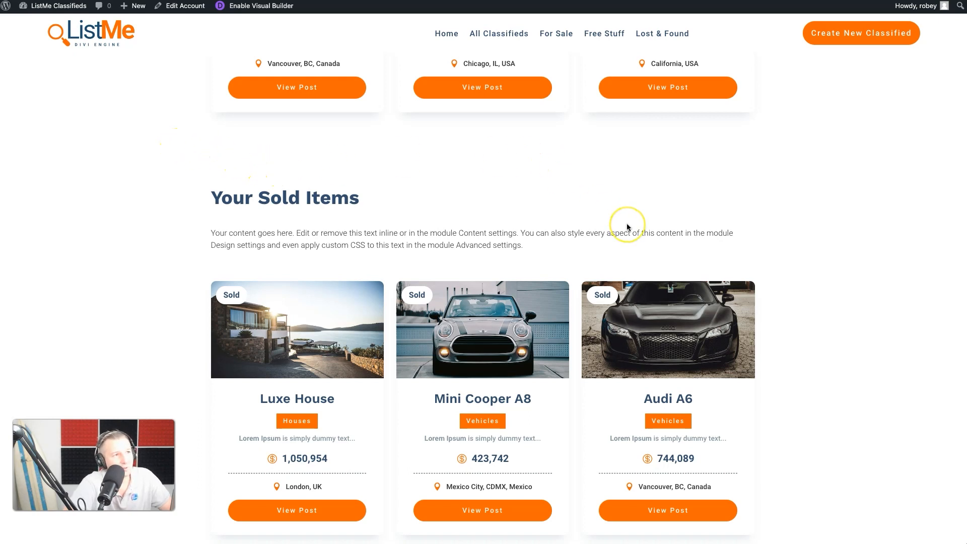
scroll(627, 227, "down", 7)
scroll(627, 227, "up", 15)
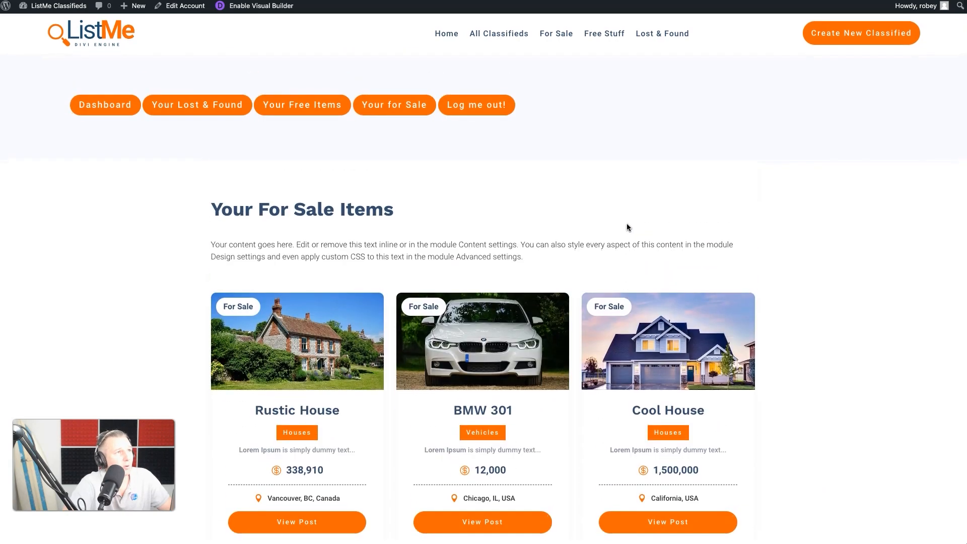
scroll(353, 265, "down", 10)
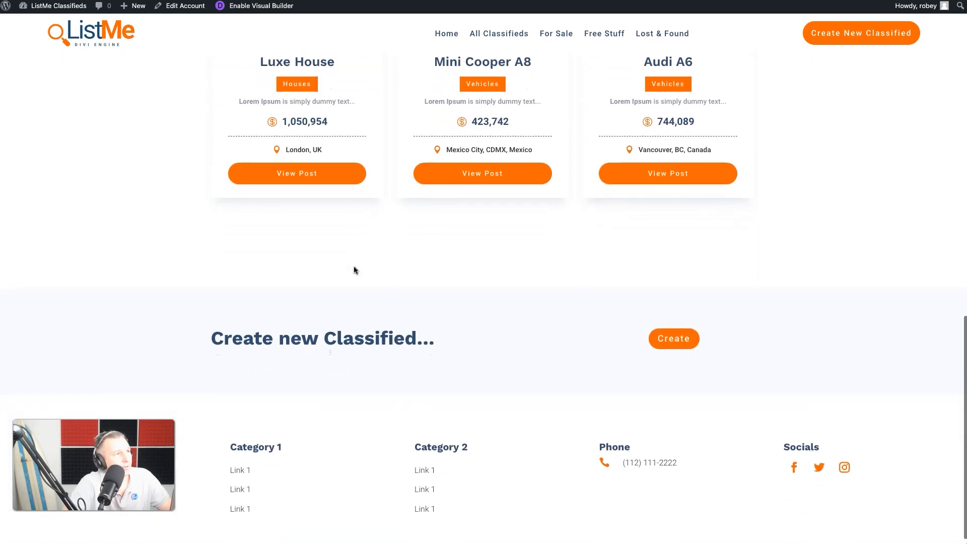
scroll(425, 257, "up", 7)
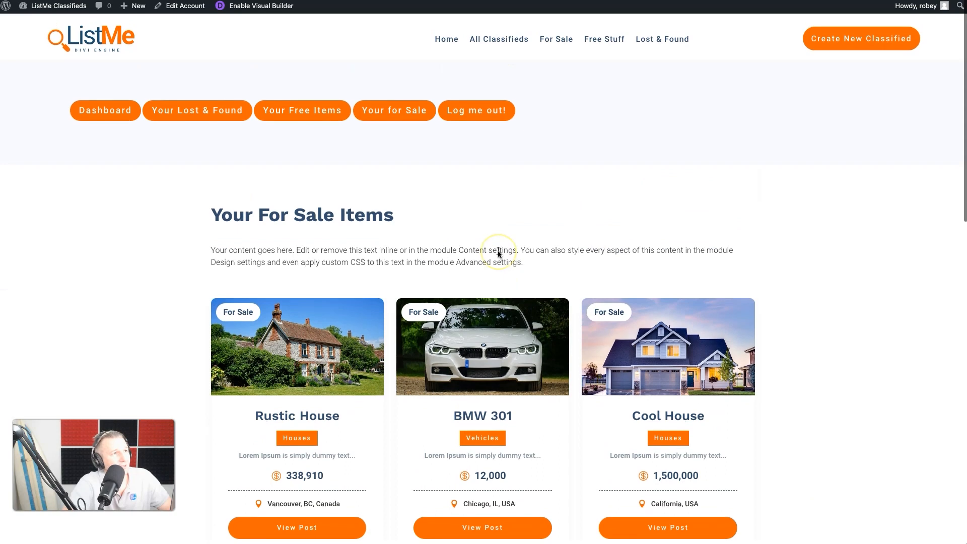
scroll(498, 252, "down", 1)
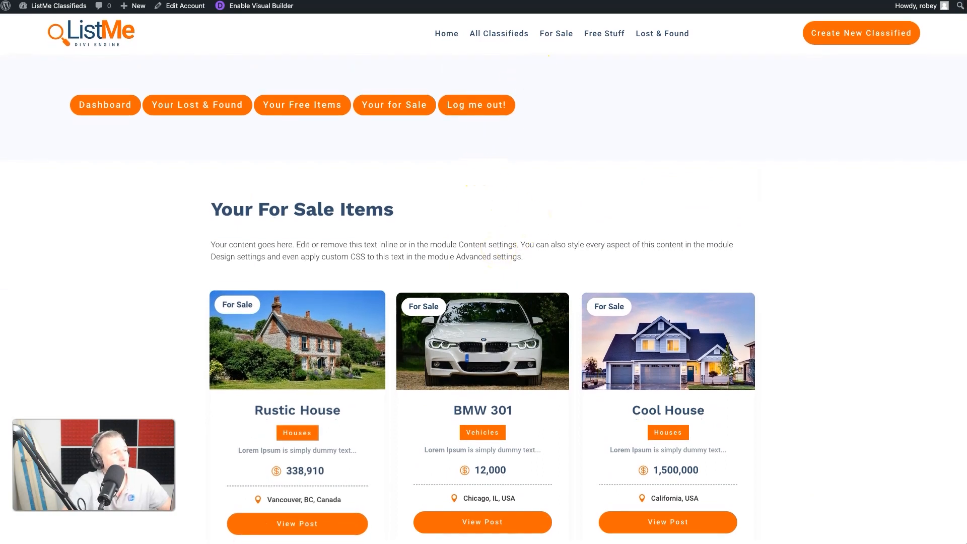
Open the browser's developer tools, switch on iPhone 12 Pro emulation and examine the page's mobile layout down to the footer.
right_click(475, 266)
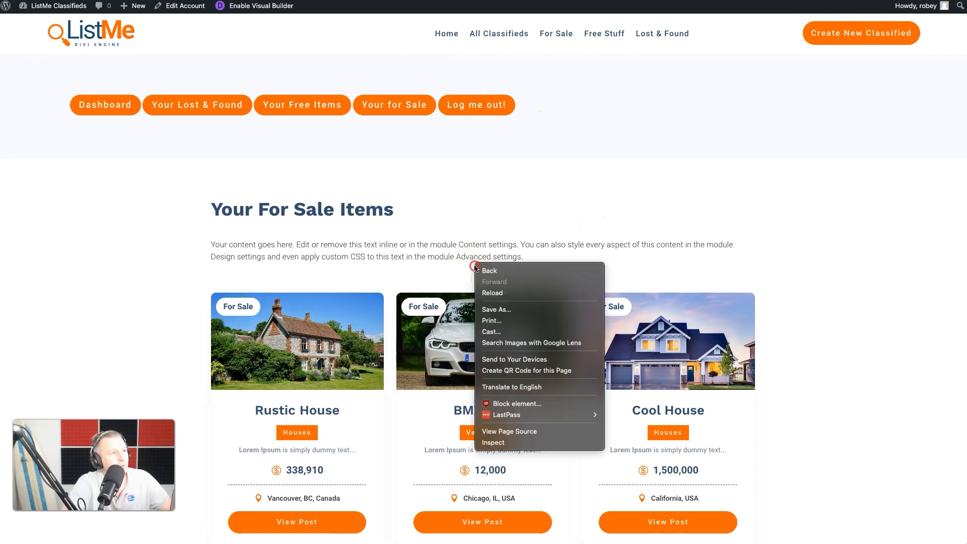
left_click(505, 441)
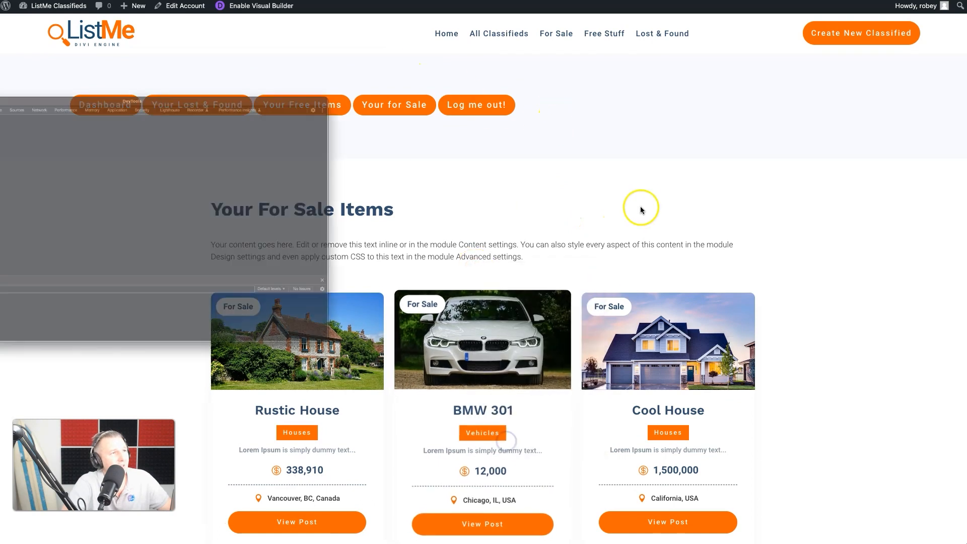
left_click_drag(328, 39, 966, 160)
left_click(623, 174)
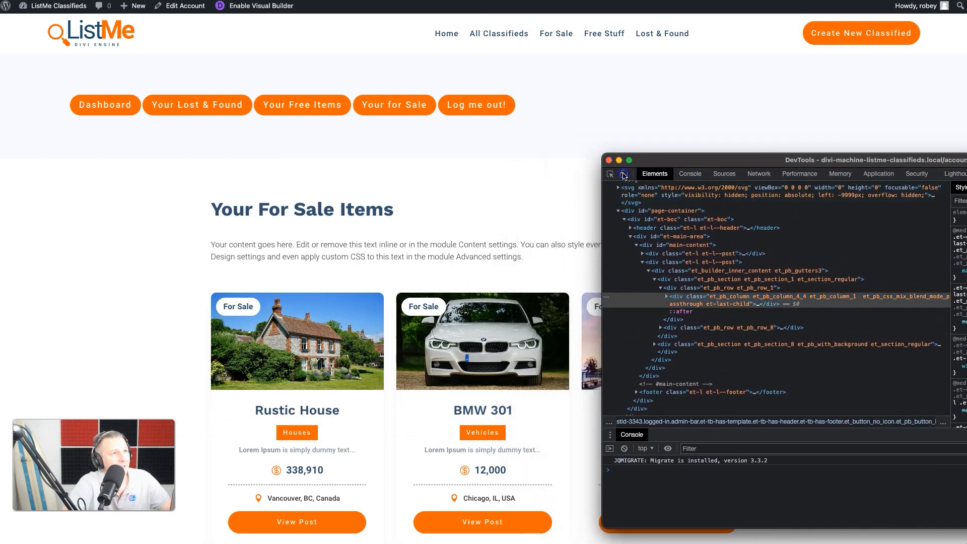
scroll(450, 274, "down", 10)
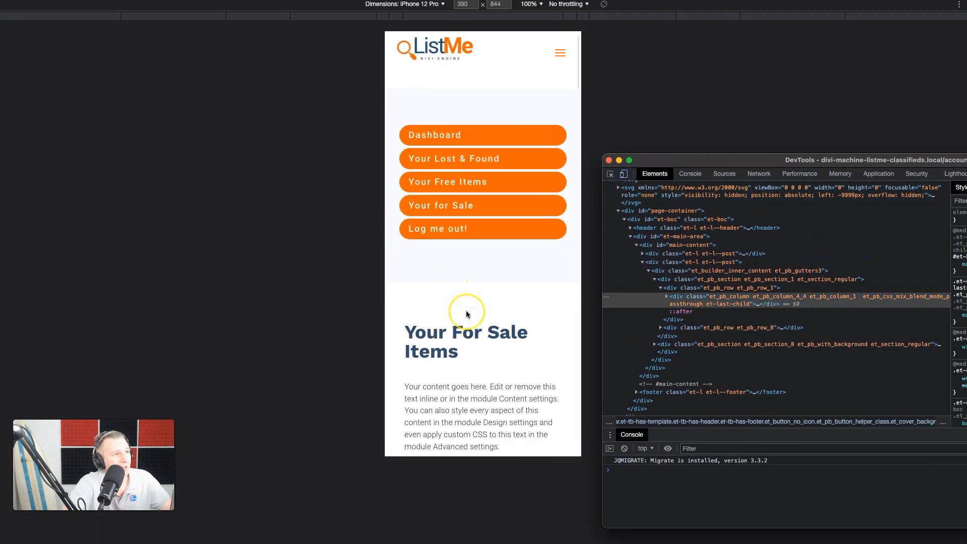
scroll(466, 312, "down", 20)
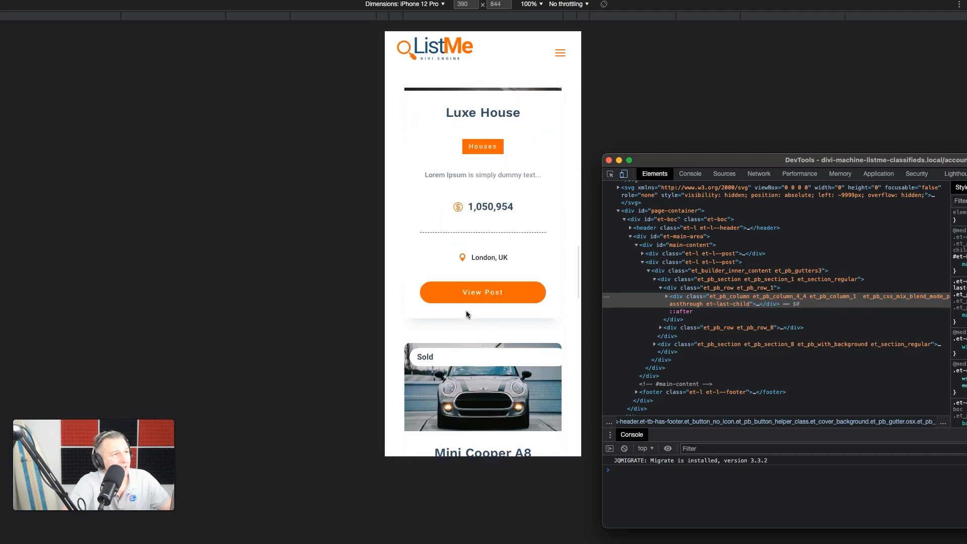
scroll(466, 313, "down", 15)
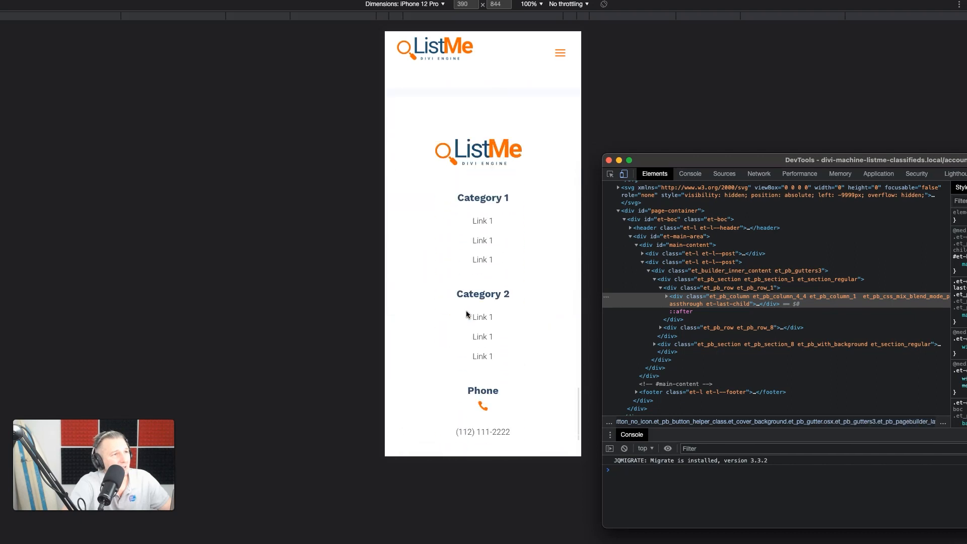
scroll(466, 310, "up", 10)
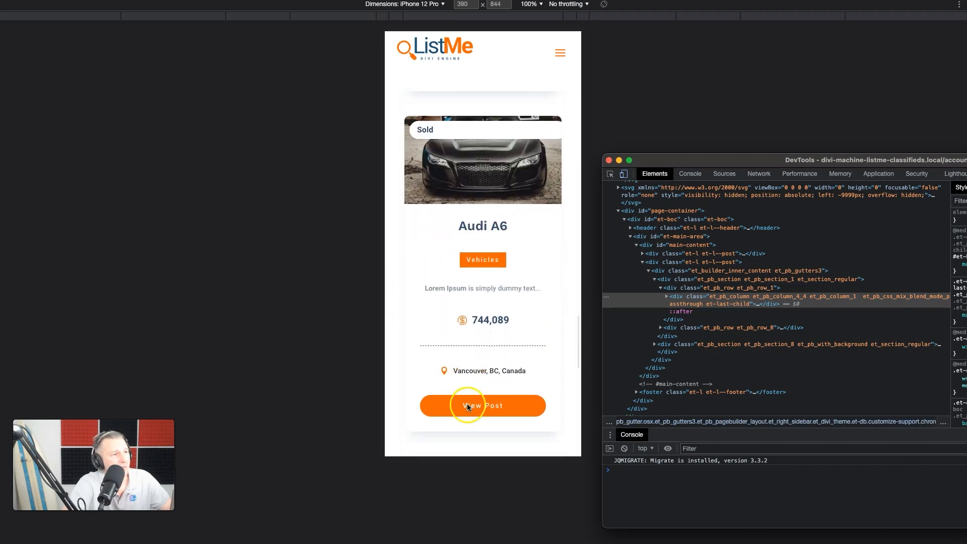
Review the sold items, Create new Classified section and account navigation in the mobile view, and close the developer tools.
left_click(427, 415)
scroll(475, 377, "up", 8)
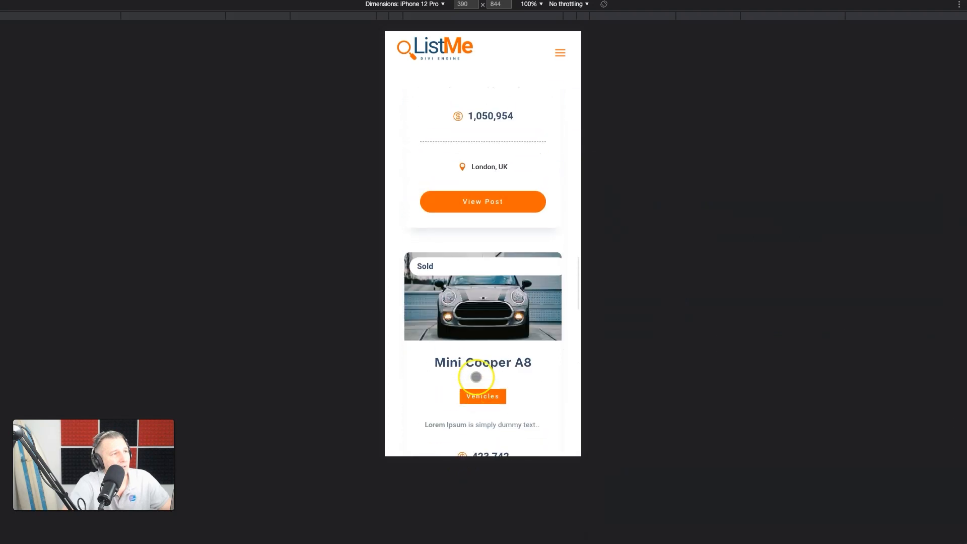
scroll(501, 204, "up", 7)
scroll(501, 205, "down", 20)
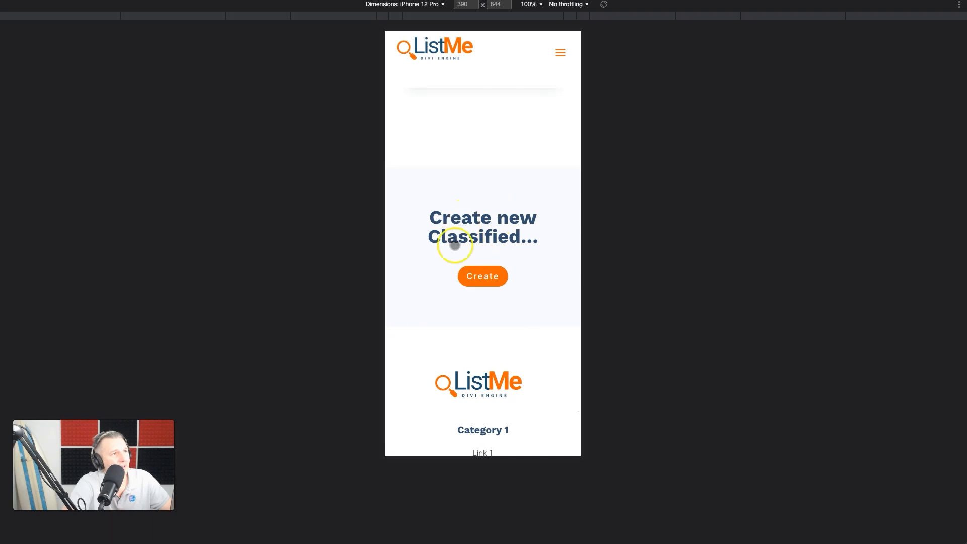
scroll(478, 247, "up", 20)
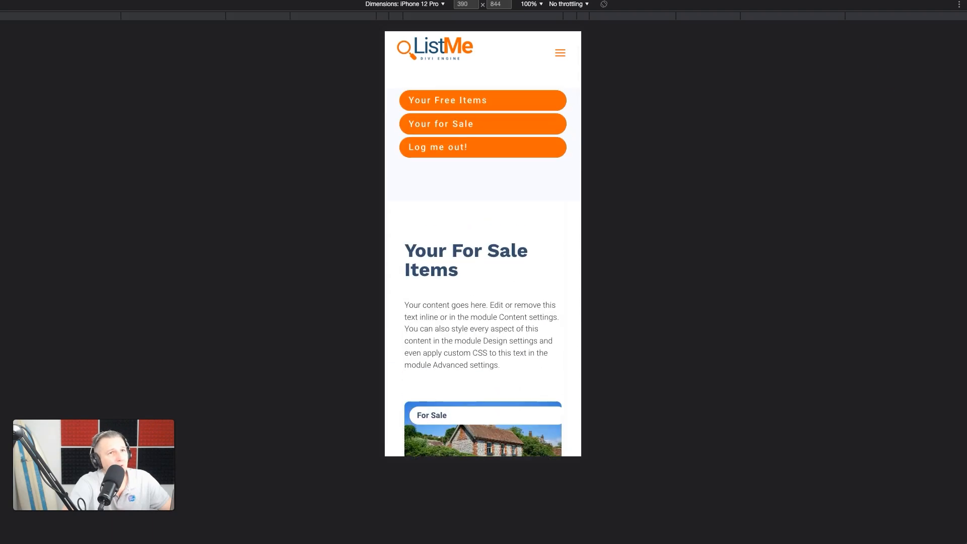
key("super+alt+i")
left_click(609, 162)
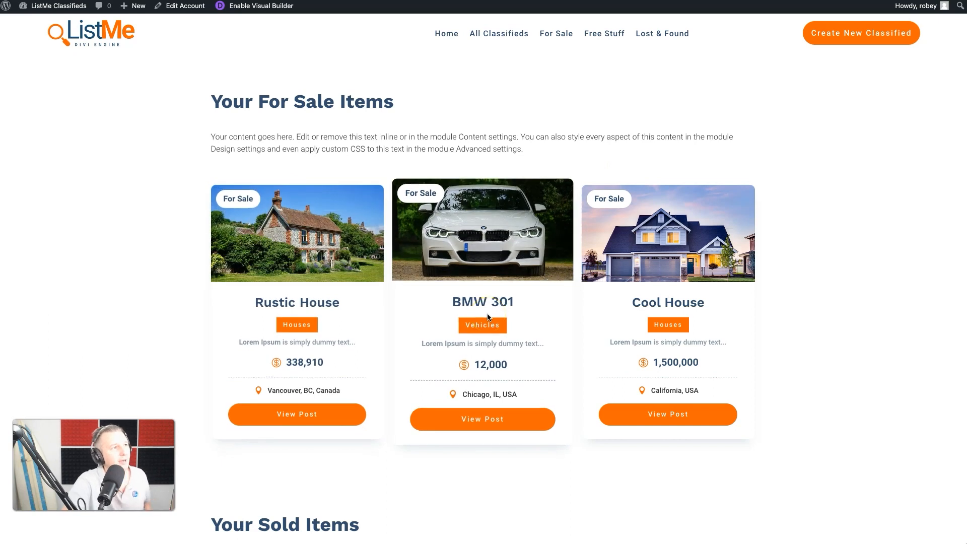
Look over the desktop version of the page from the sold items down to the footer.
scroll(445, 402, "down", 8)
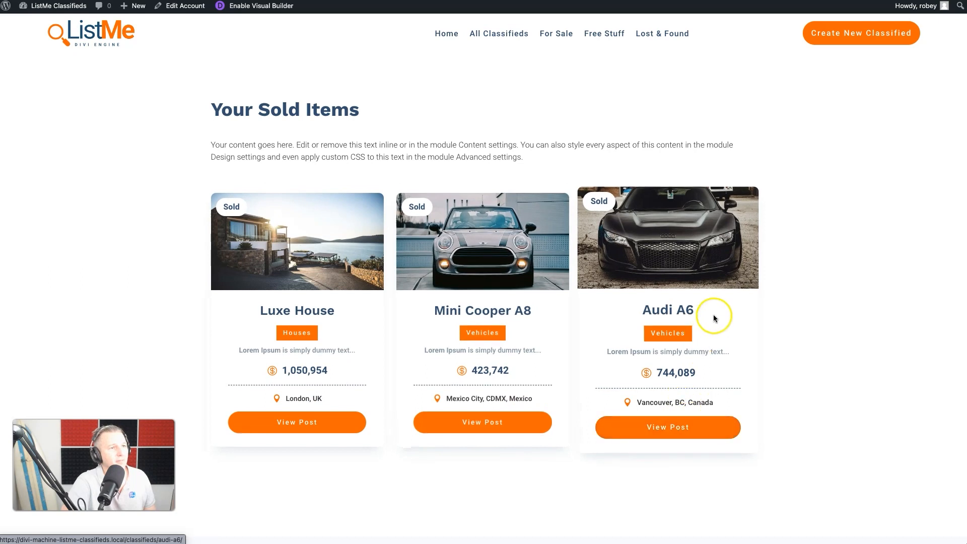
scroll(707, 320, "down", 5)
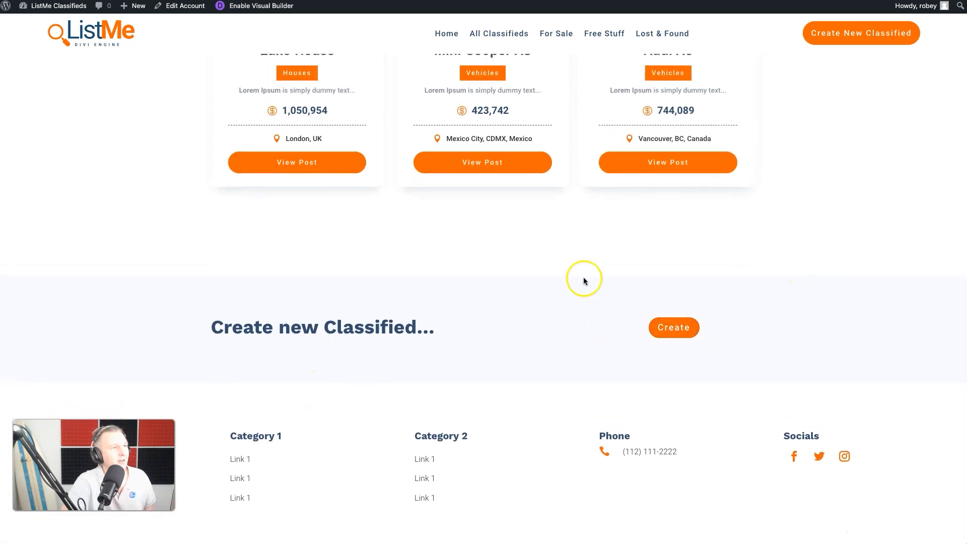
scroll(583, 276, "up", 15)
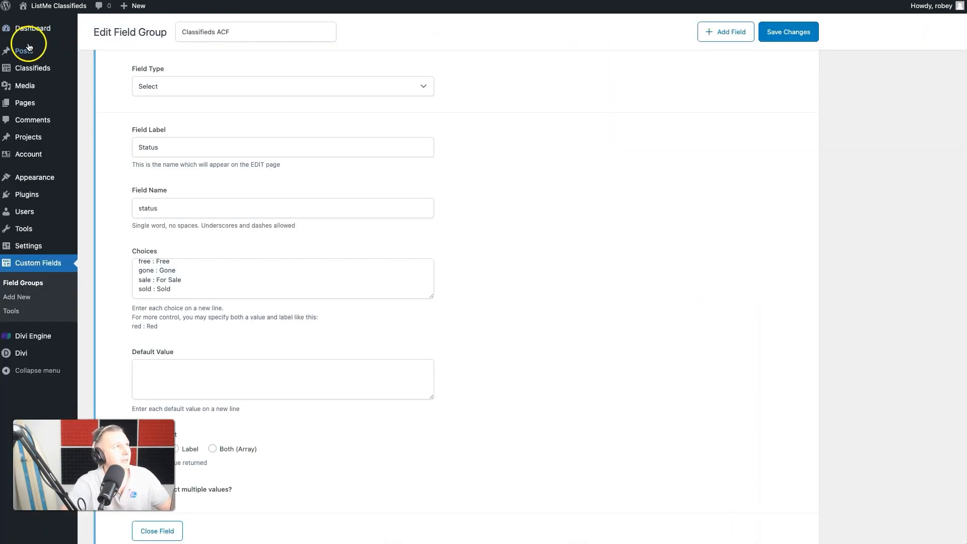
Open the Navigation account layout for editing and switch the Divi Builder to the phone preview.
mouse_move(30, 189)
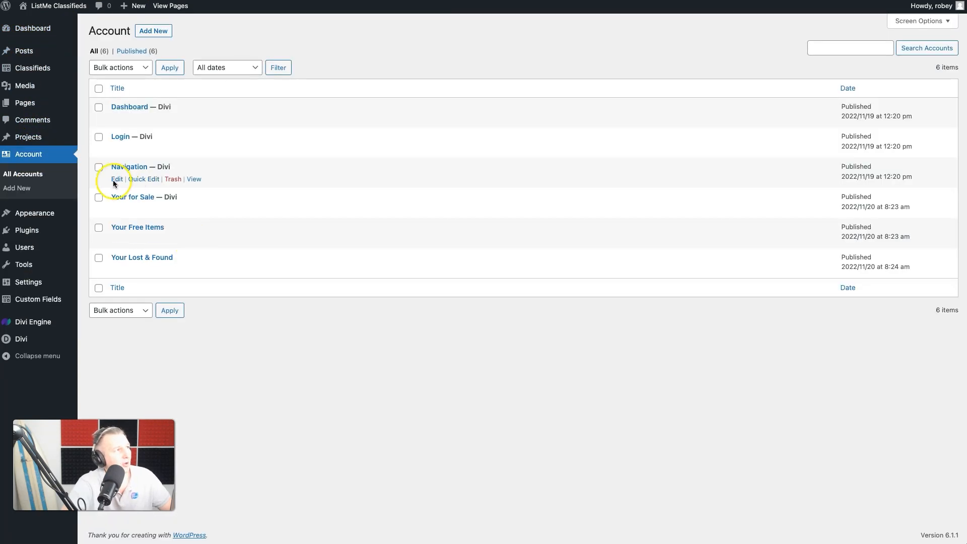
left_click(116, 180)
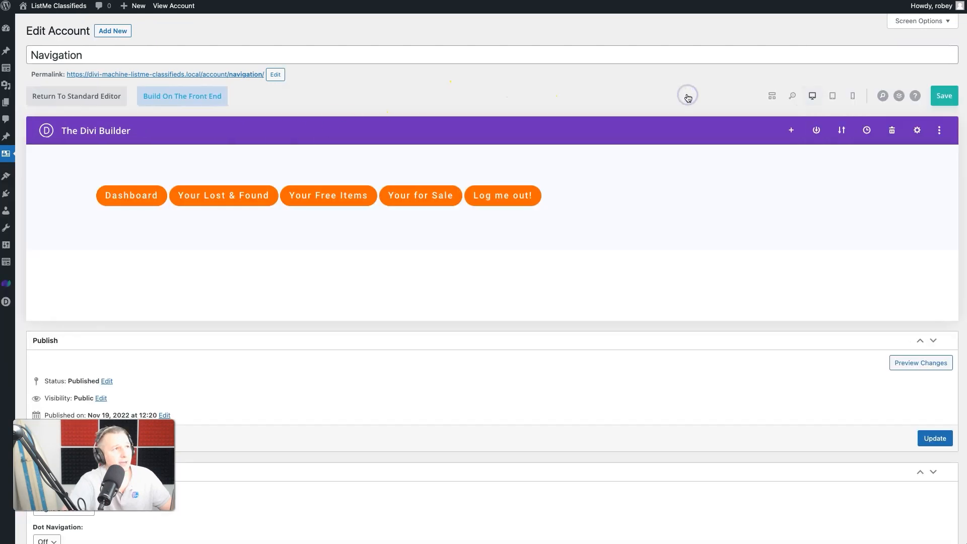
left_click(852, 95)
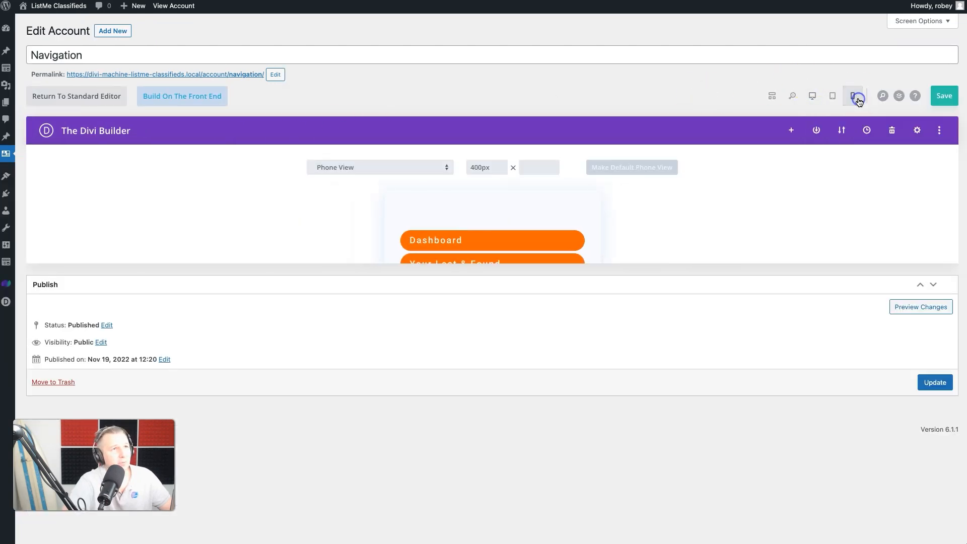
mouse_move(552, 352)
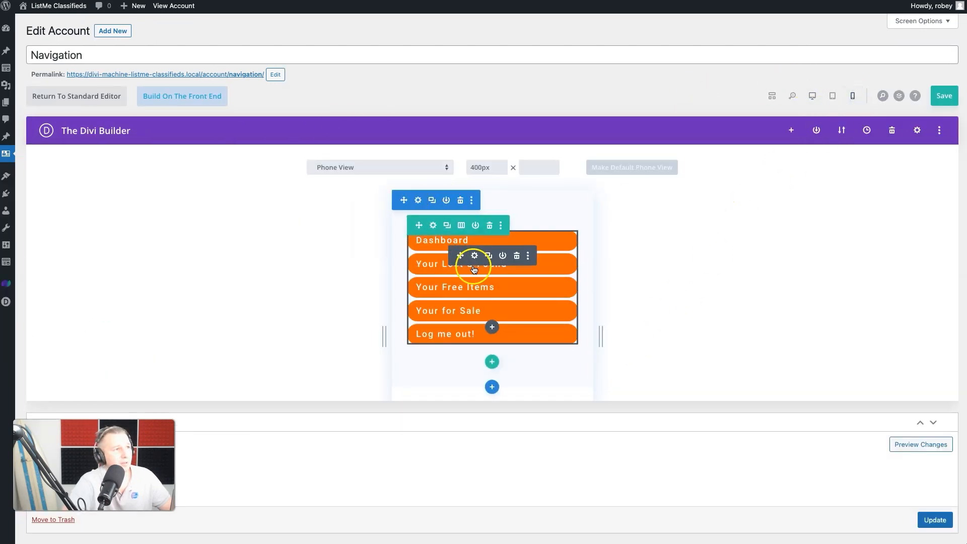
Open the Acc Navigation module's design settings and look through its Button options.
left_click(476, 257)
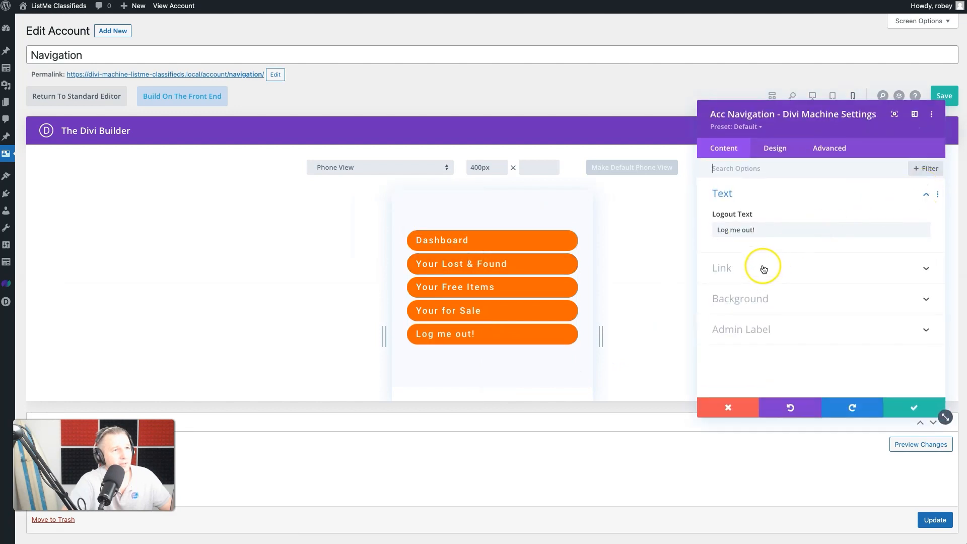
left_click(782, 149)
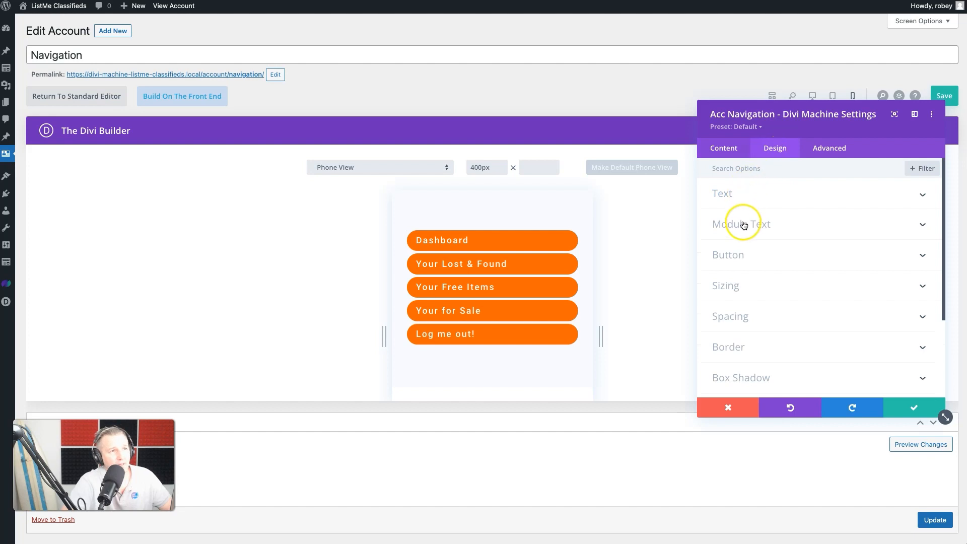
left_click(743, 253)
scroll(787, 325, "down", 5)
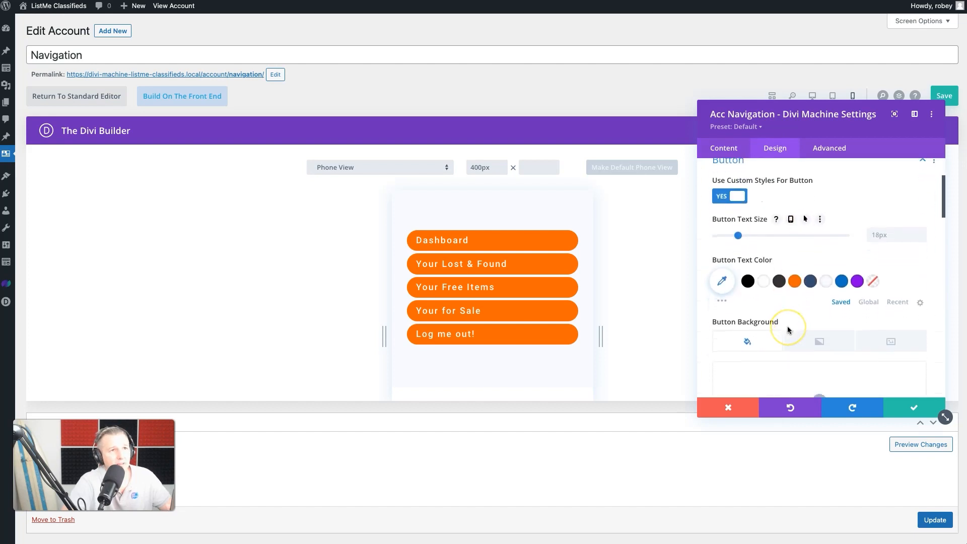
scroll(788, 330, "down", 10)
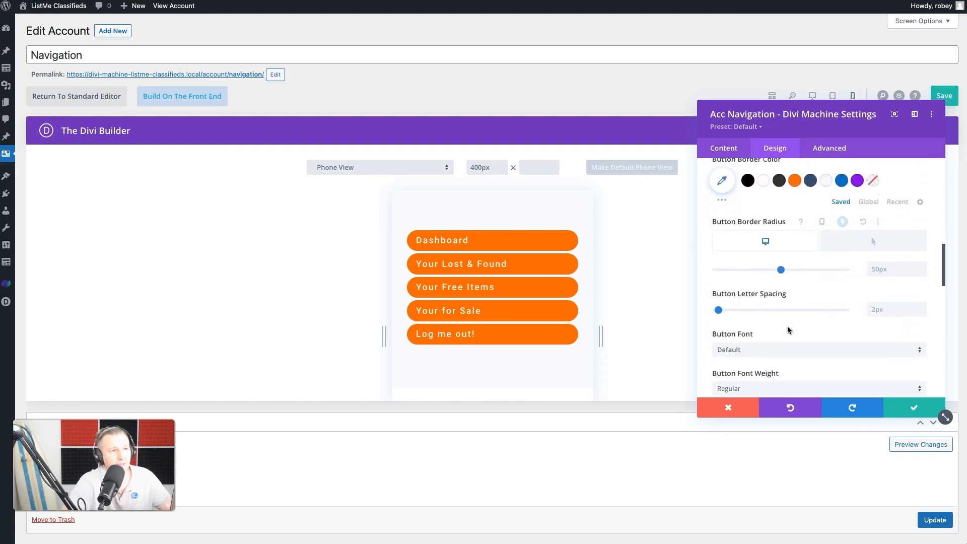
scroll(788, 330, "down", 10)
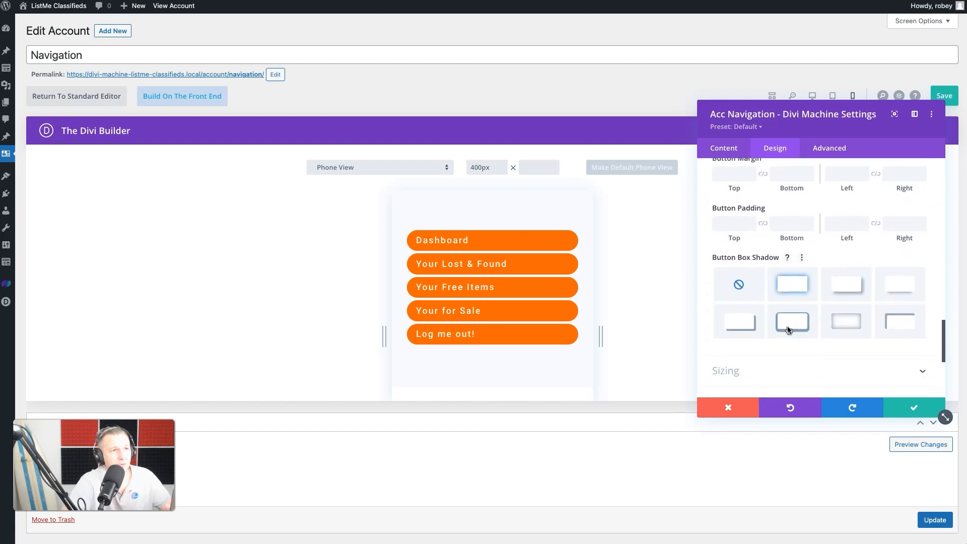
scroll(788, 329, "up", 20)
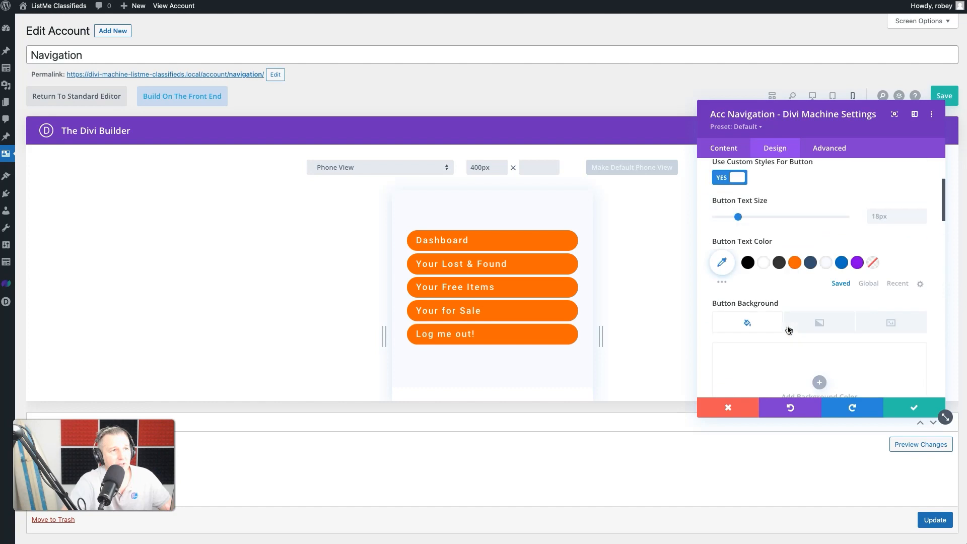
Set the Acc Navigation module's Text Alignment to centre for phones and save the module settings.
left_click(786, 196)
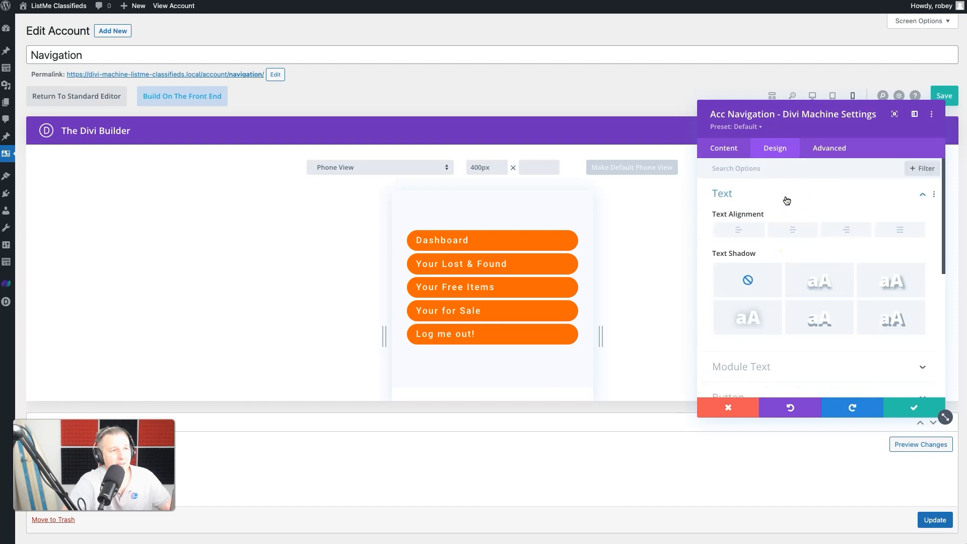
left_click(804, 216)
left_click(784, 217)
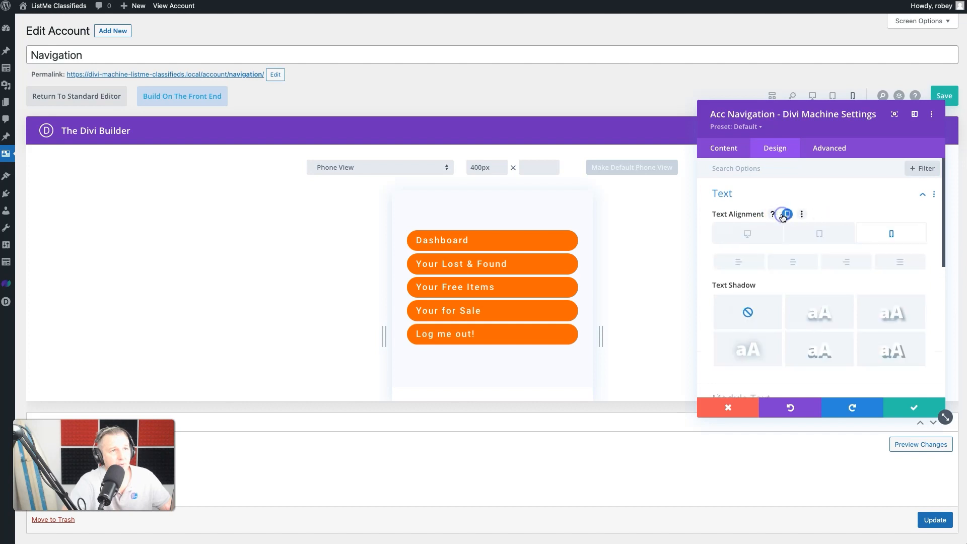
left_click(792, 262)
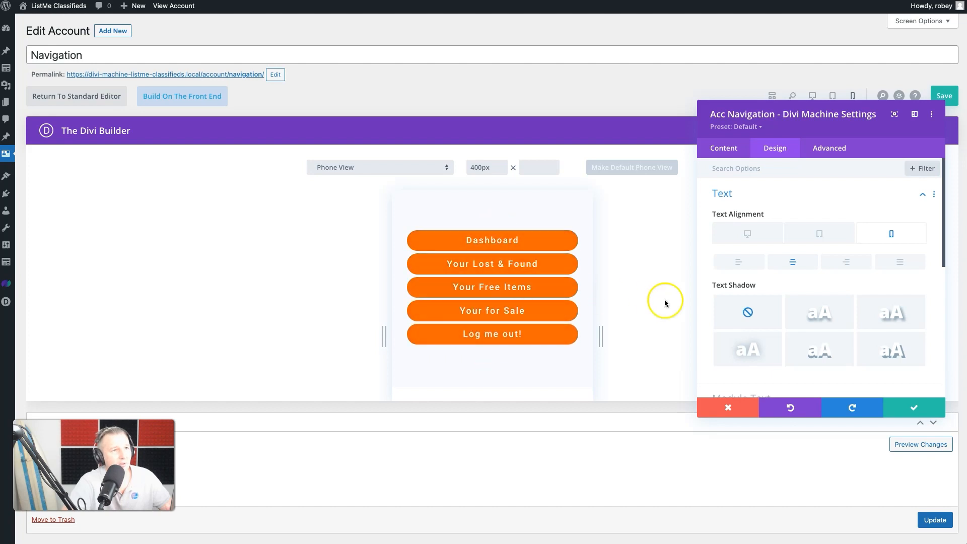
scroll(855, 327, "down", 5)
scroll(854, 327, "up", 3)
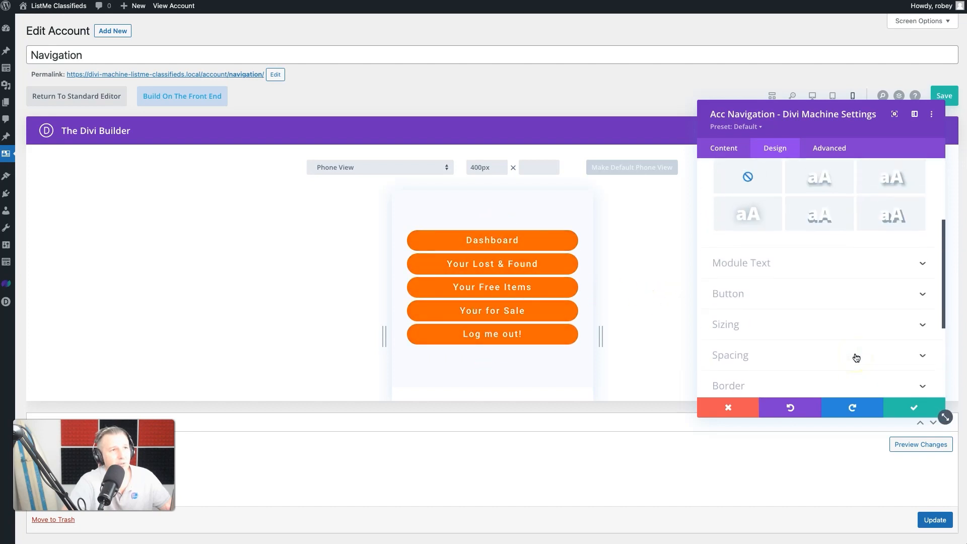
left_click(834, 254)
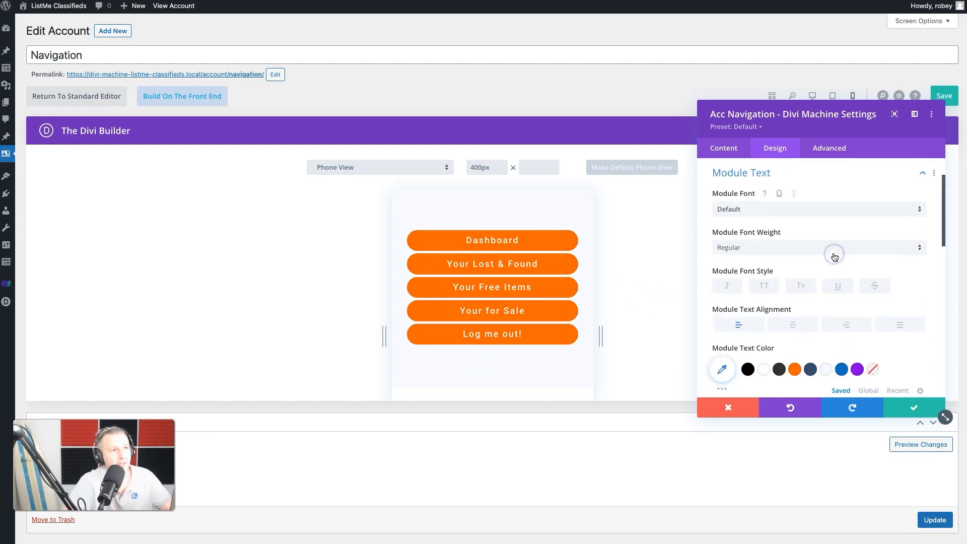
left_click(895, 403)
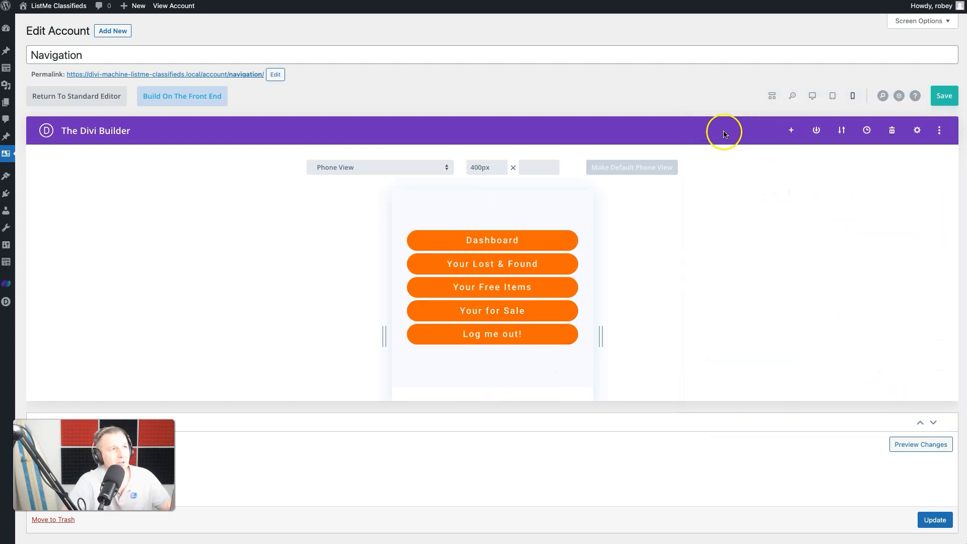
Check the navigation in the builder's desktop view and update the Navigation layout.
left_click(768, 97)
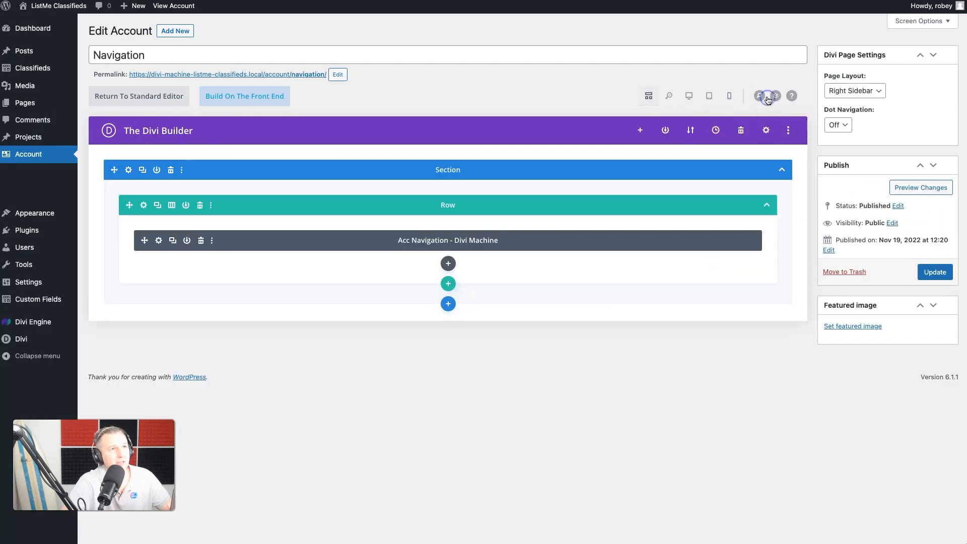
left_click(690, 96)
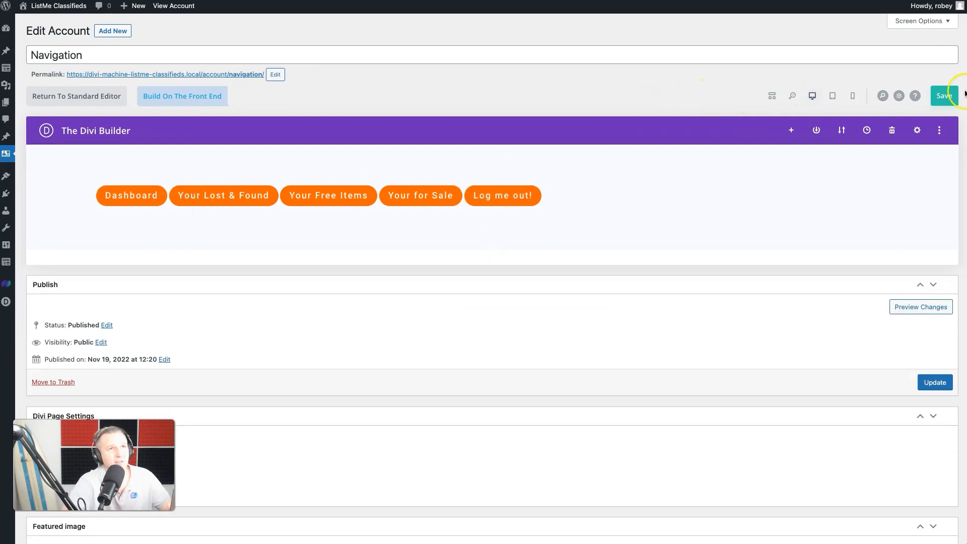
left_click(963, 92)
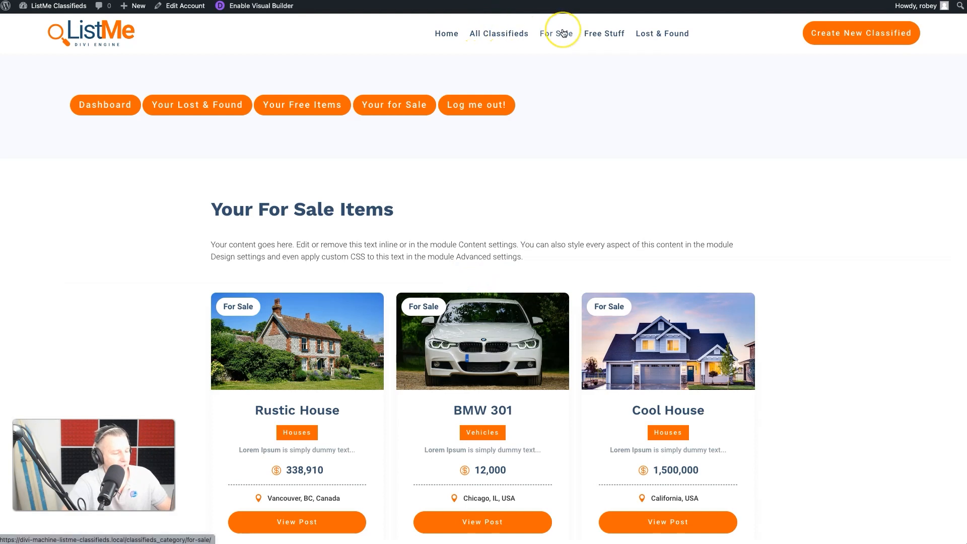
Inspect the front-end Your for Sale page in iPhone 12 Pro emulation and check the navigation buttons' text alignment.
right_click(582, 135)
left_click(601, 302)
left_click_drag(298, 158, 801, 103)
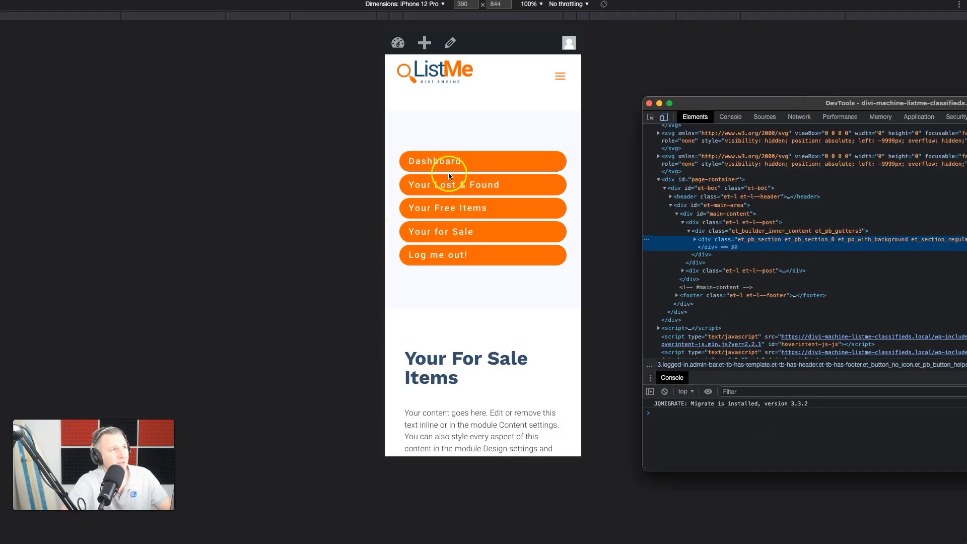
Set the Acc Navigation module's Module Text Alignment to centre for phones, save the settings and update the Navigation layout.
left_click(218, 239)
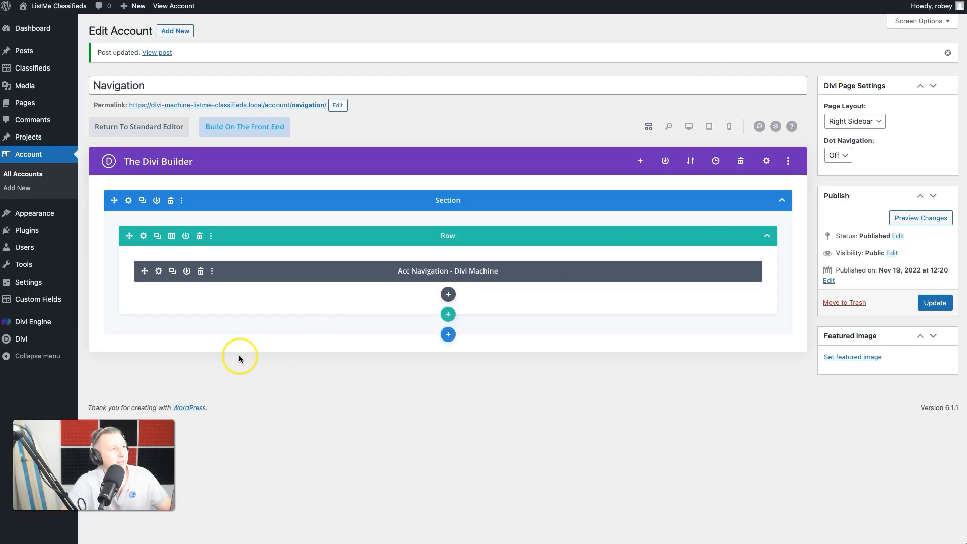
left_click(157, 272)
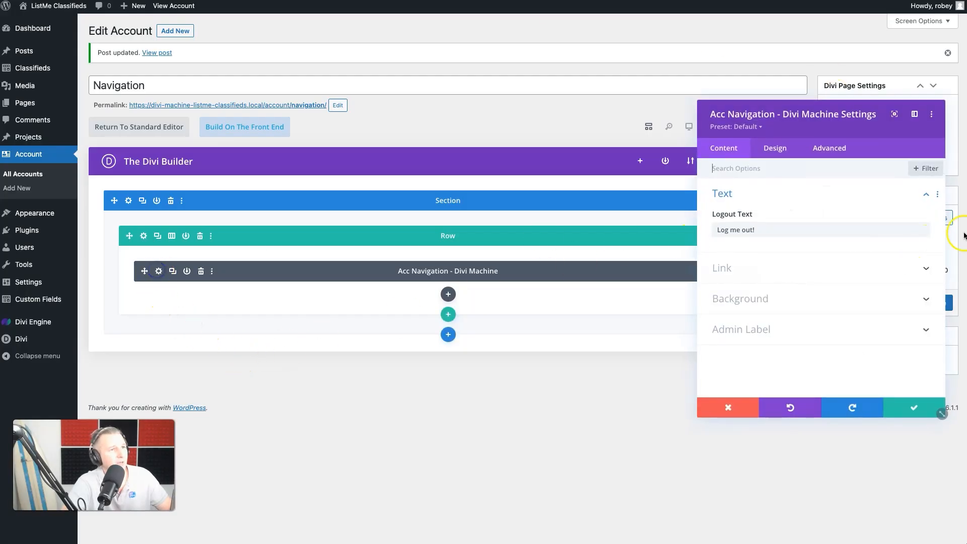
left_click(767, 153)
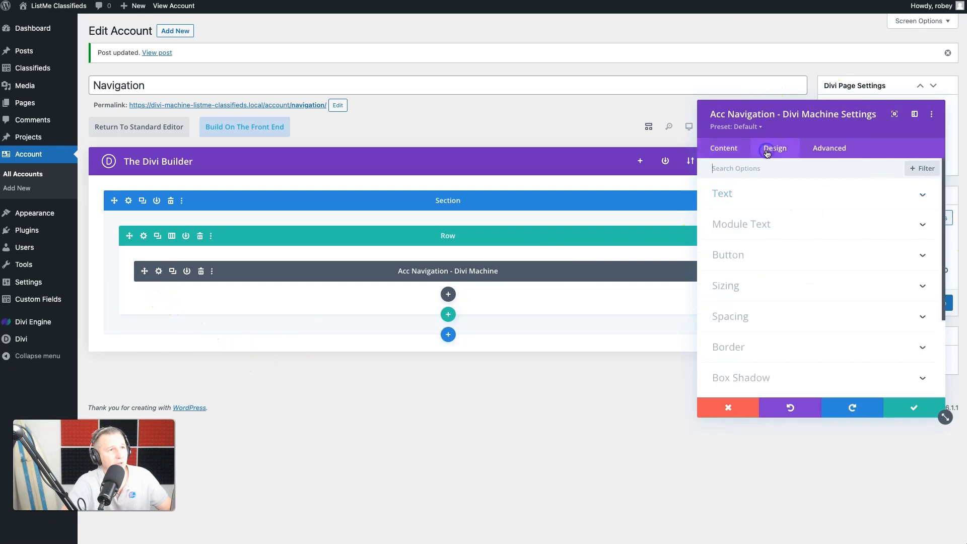
left_click(750, 233)
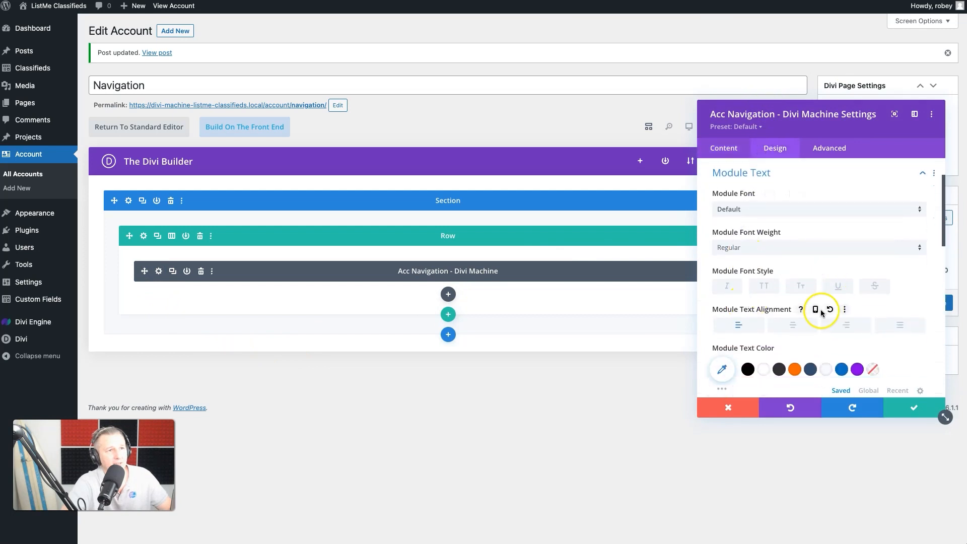
left_click(814, 310)
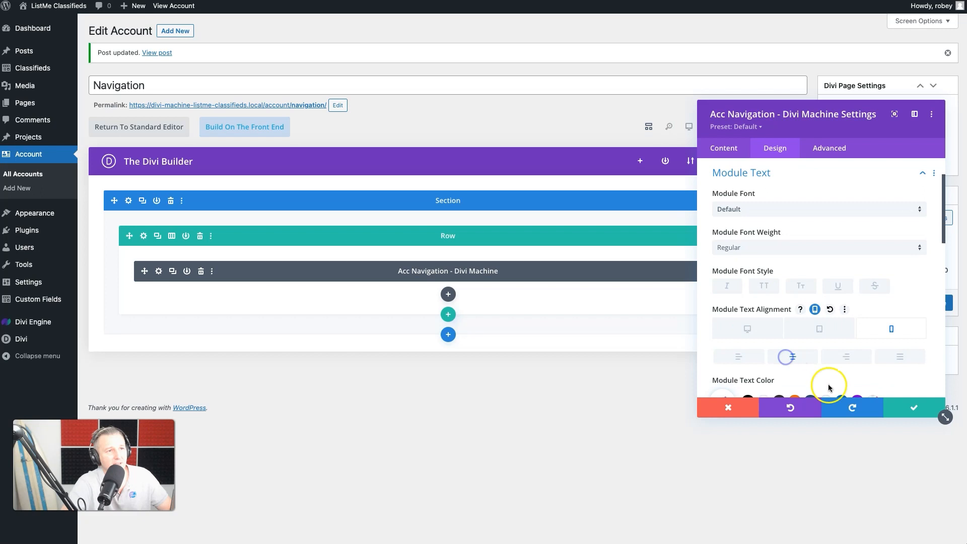
left_click(905, 407)
left_click(930, 304)
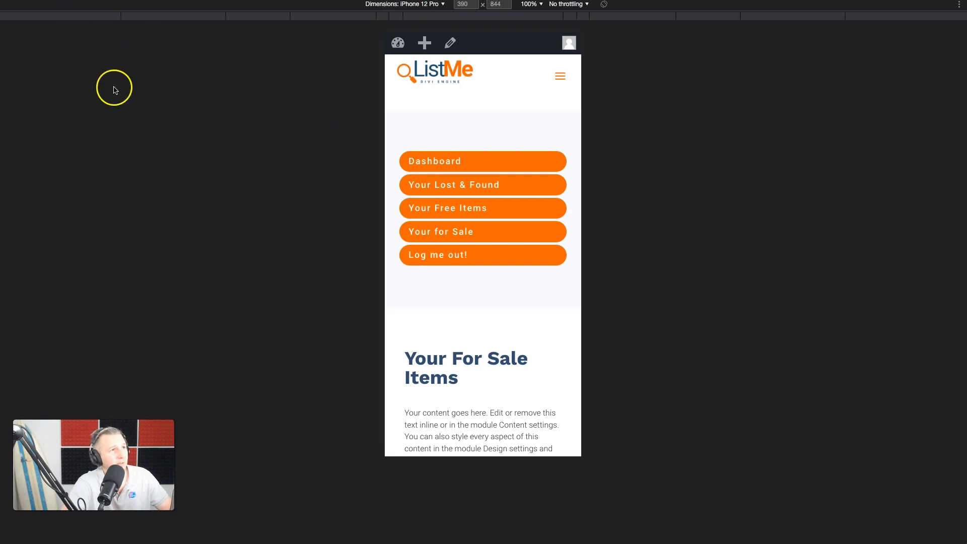
Reload the emulated mobile page and check the alignment of the account navigation labels.
key("super+r")
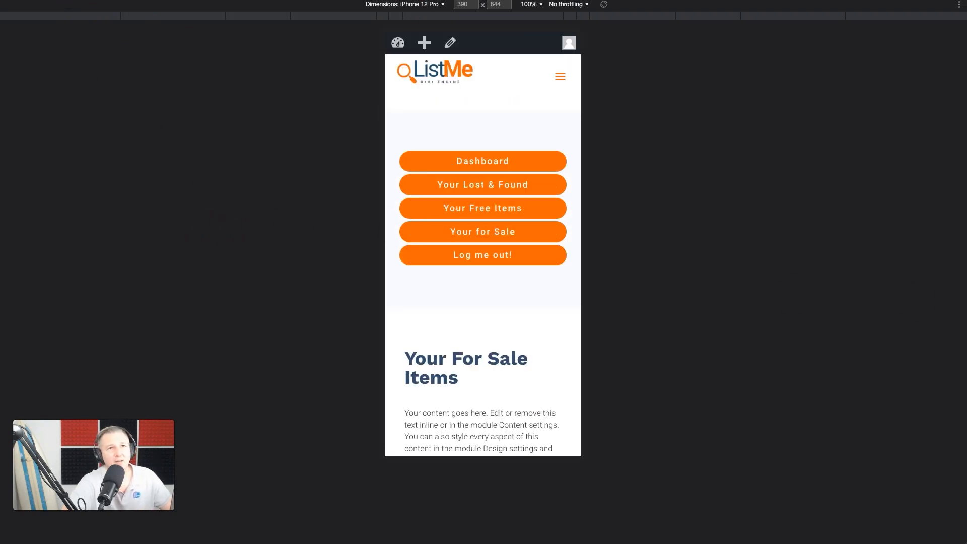
key("super+grave")
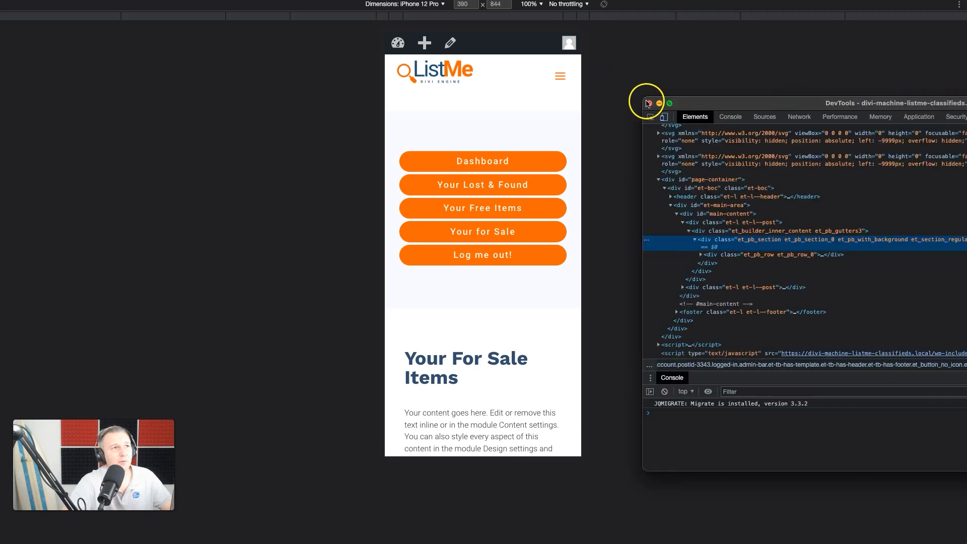
Close the mobile inspection and open the Your Free Items account post for editing from the account list.
left_click(648, 104)
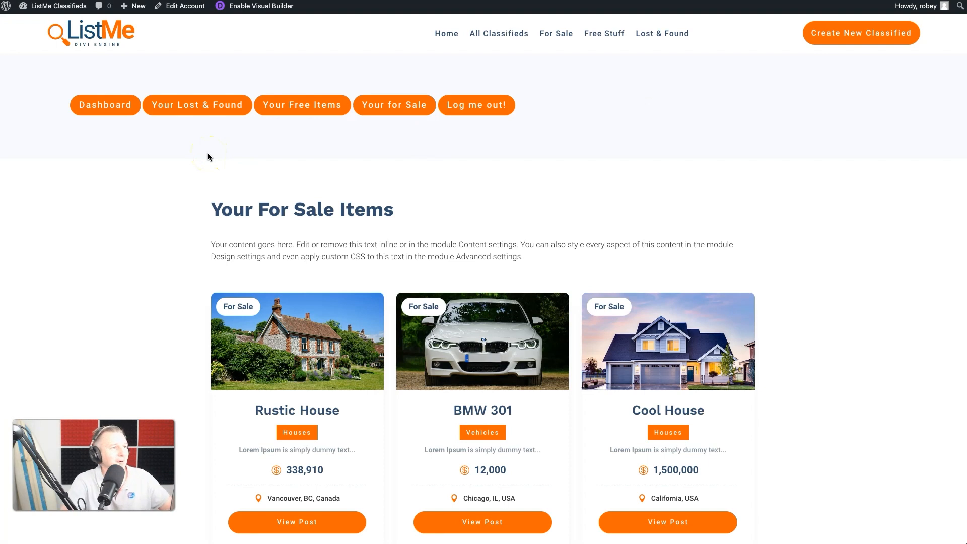
key("ctrl+shift+Tab")
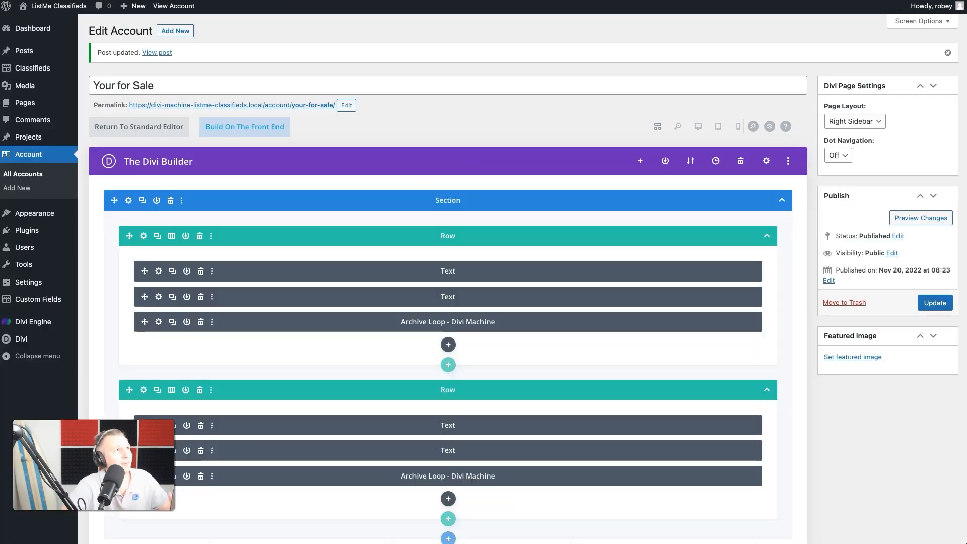
left_click(23, 174)
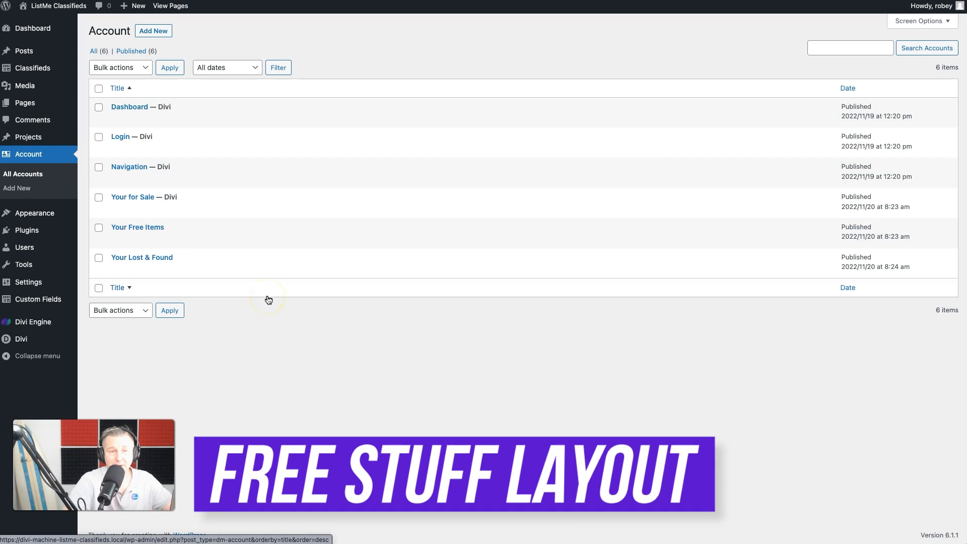
mouse_move(157, 272)
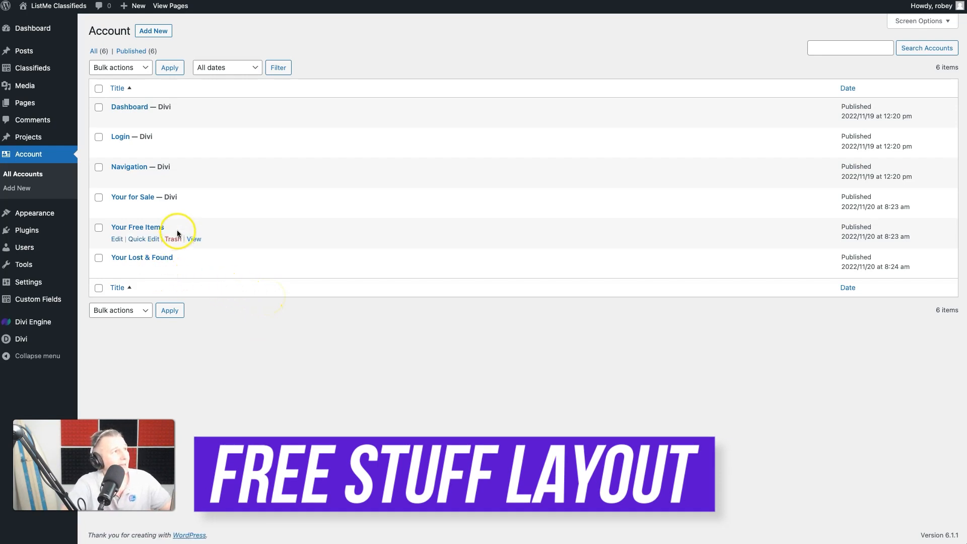
left_click(117, 240)
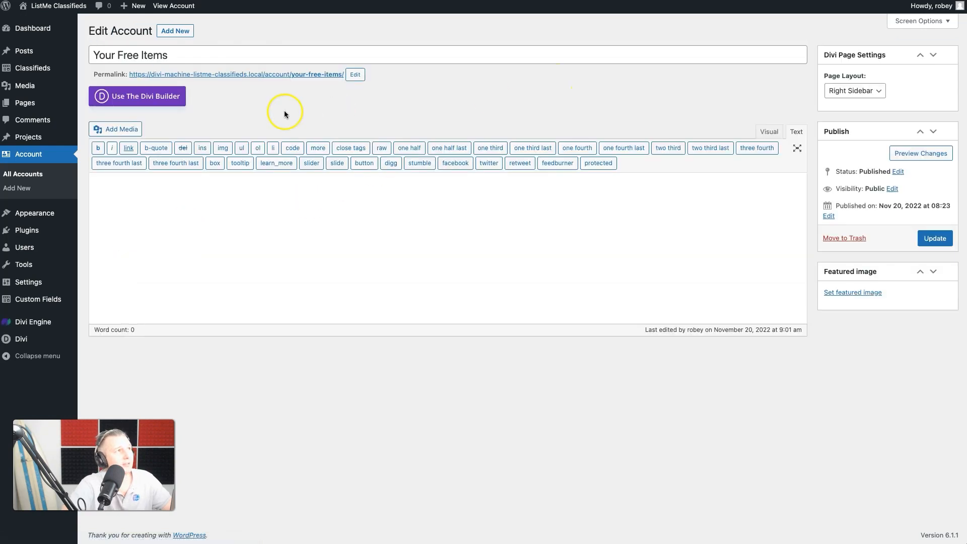
Enable the Divi Builder on Your Free Items and clone the existing Your For Sale account page as its layout.
left_click(185, 99)
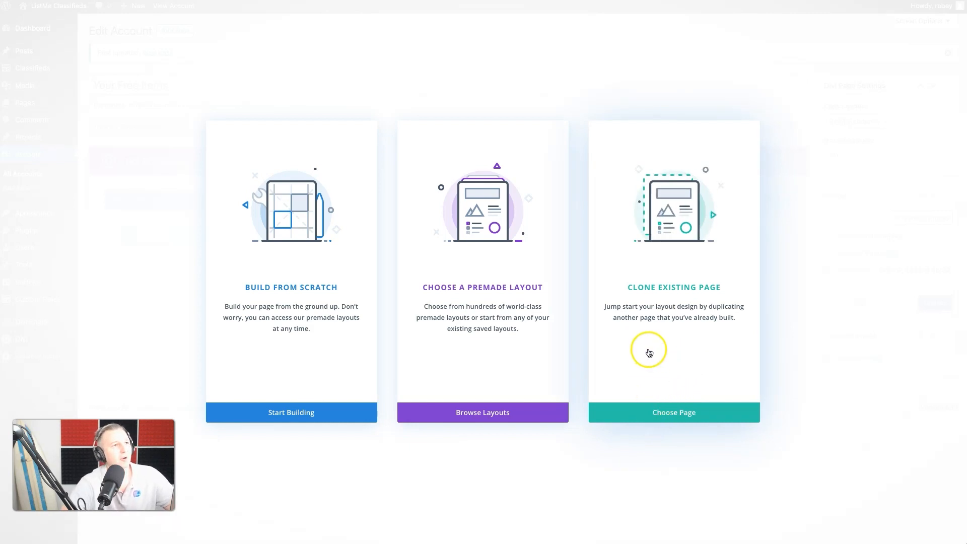
left_click(641, 417)
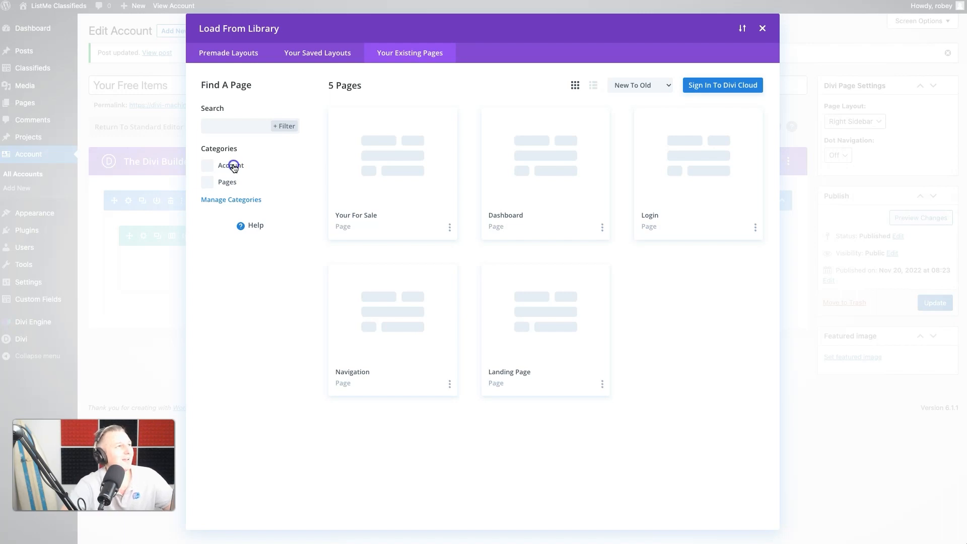
left_click(233, 166)
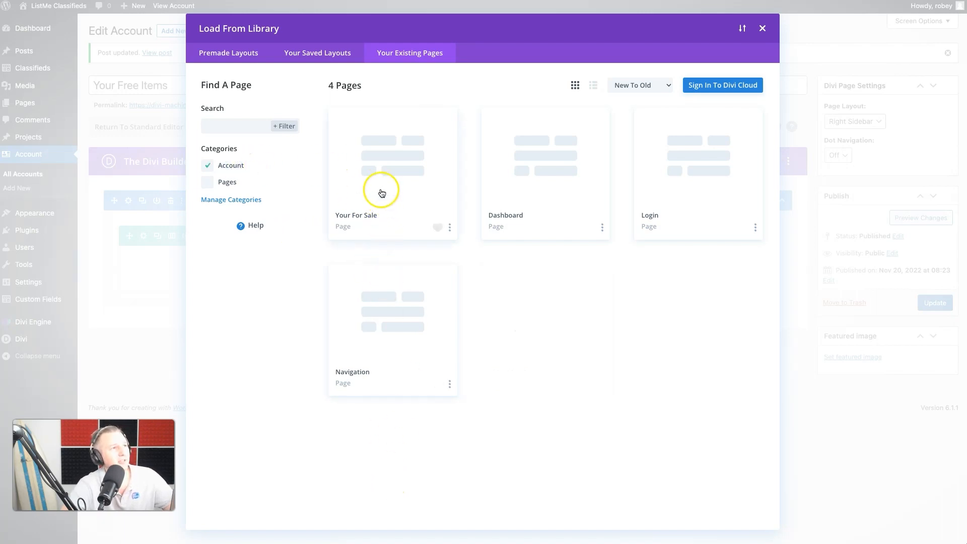
left_click(380, 187)
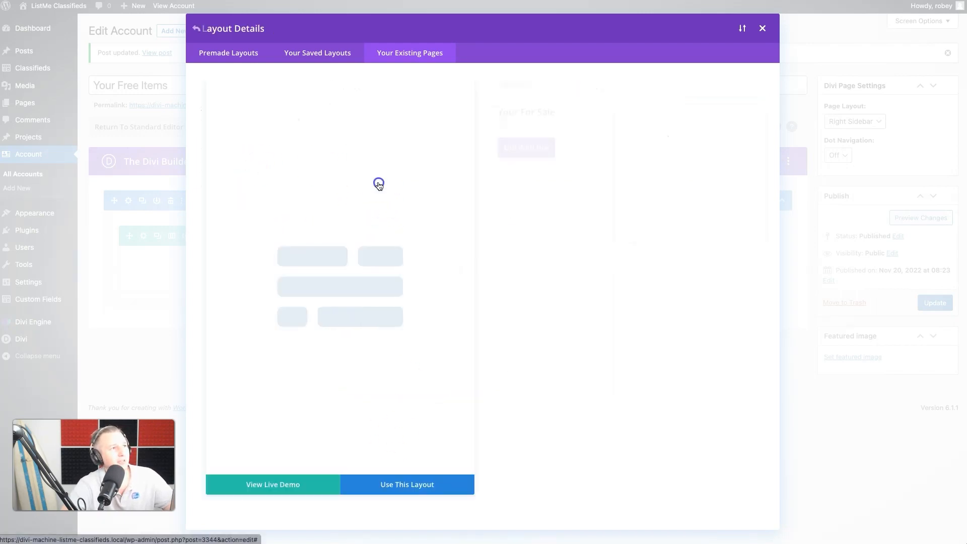
left_click(417, 486)
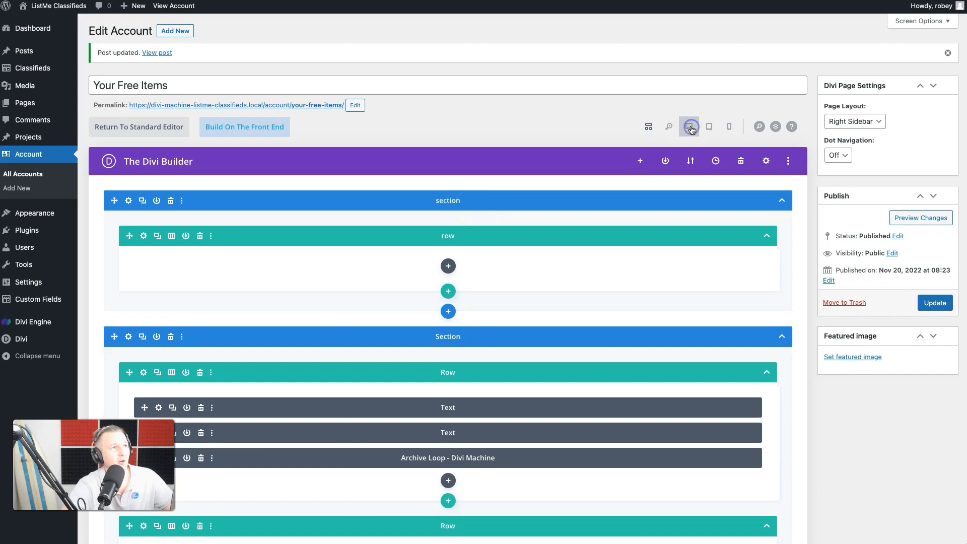
In the builder's desktop view, change the "Your For Sale Items" heading to "Your Free Stuff" and save the text module.
left_click(691, 128)
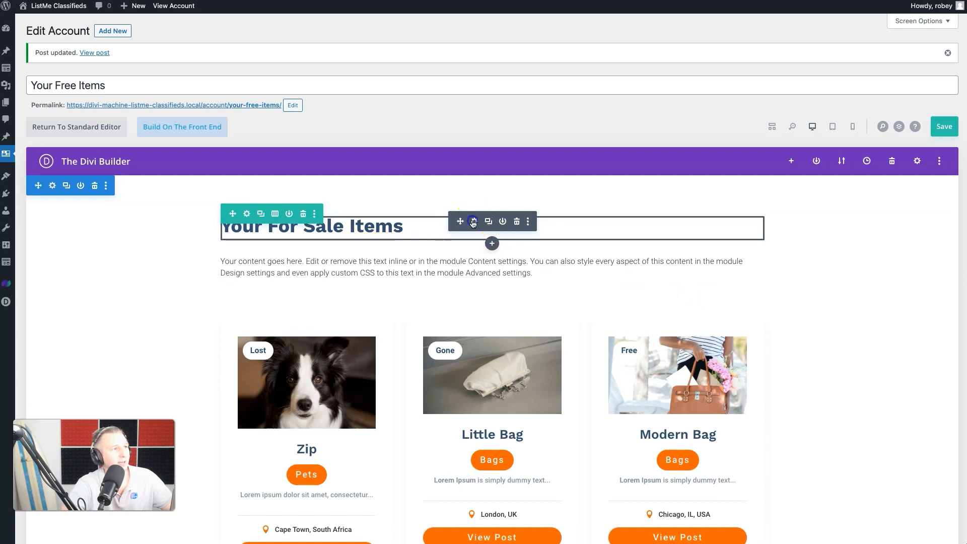
left_click(473, 222)
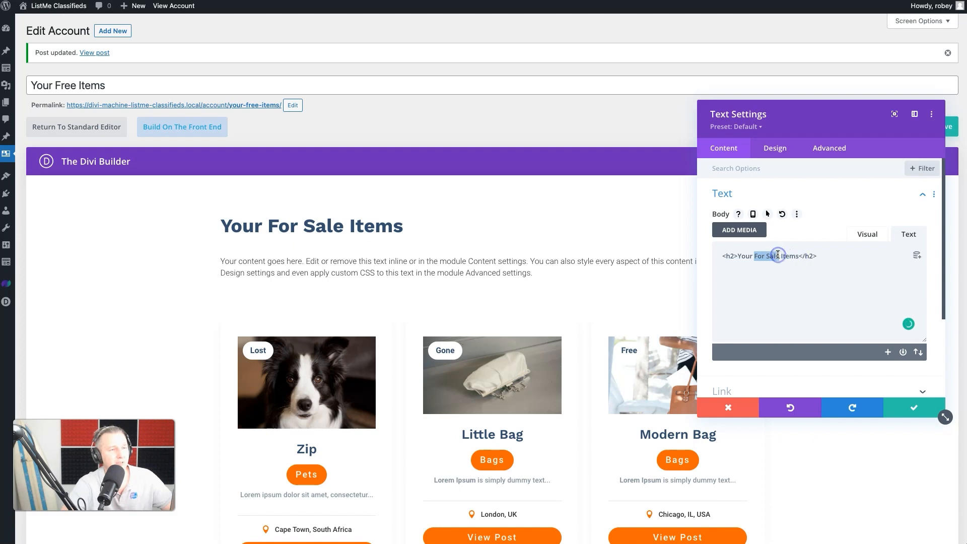
type("Free Stuff")
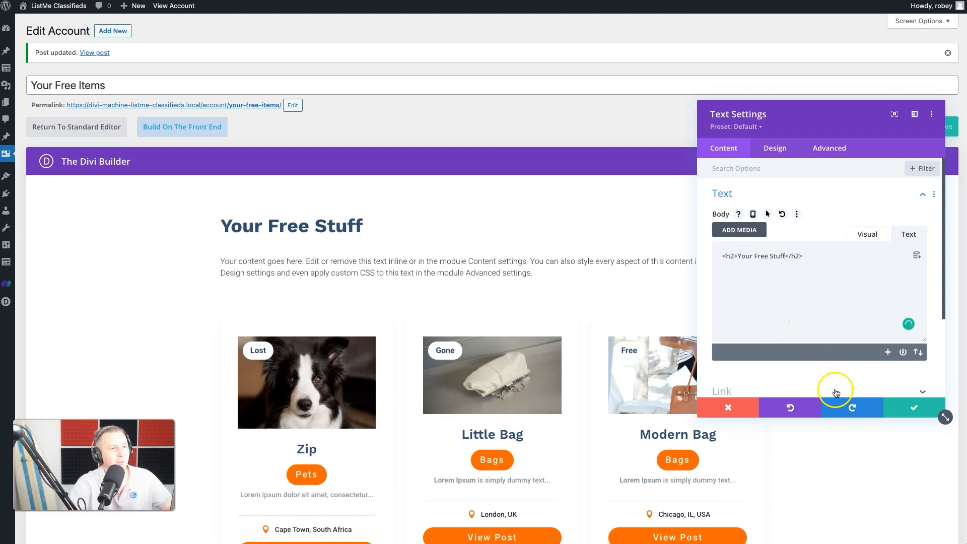
left_click(902, 408)
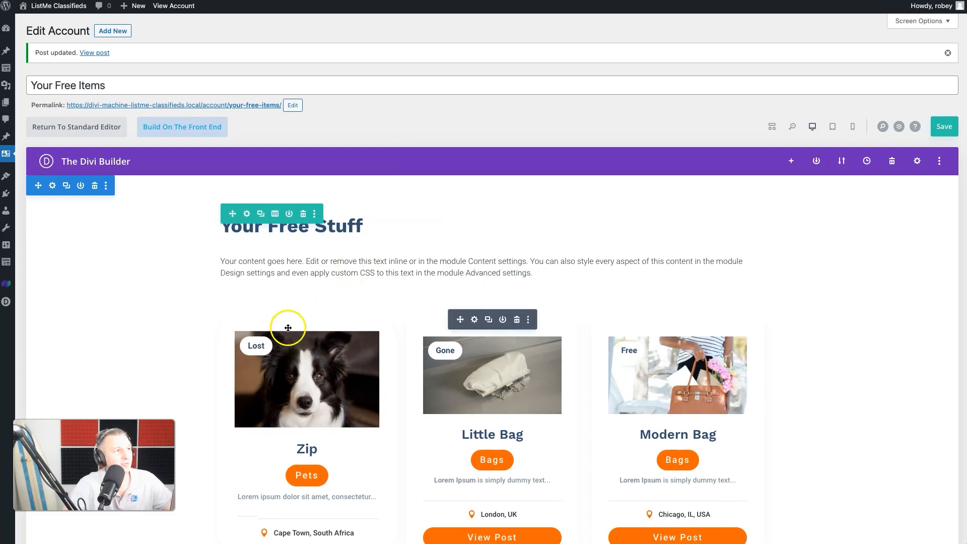
Open the Include Terms loop options of the Archive Loop under "Your Free Stuff" and select its Include ACF Value.
scroll(288, 326, "down", 4)
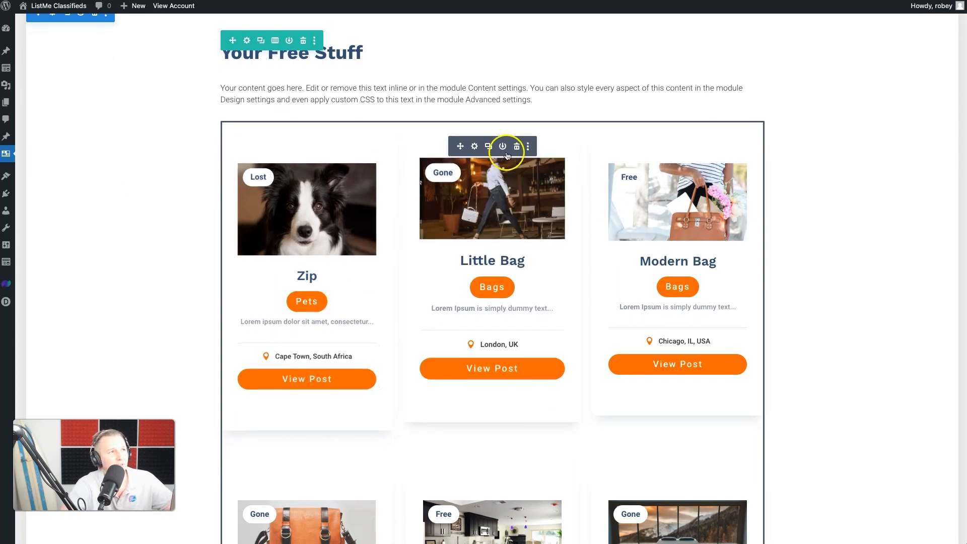
left_click(474, 146)
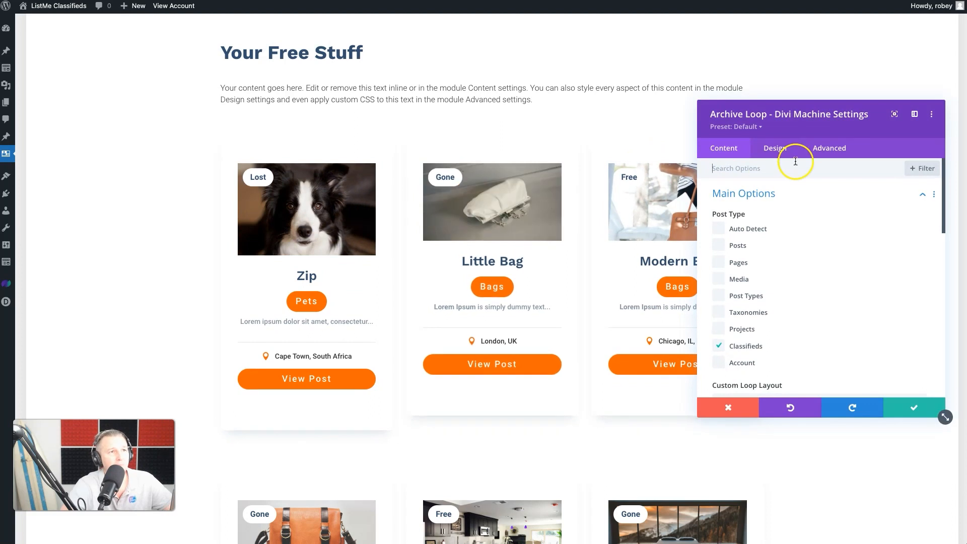
scroll(755, 348, "down", 5)
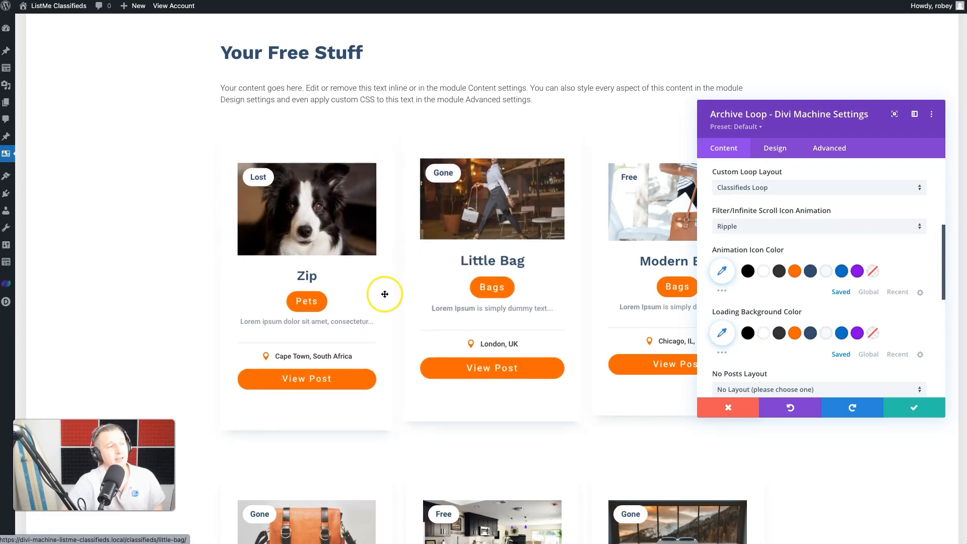
scroll(382, 299, "down", 3)
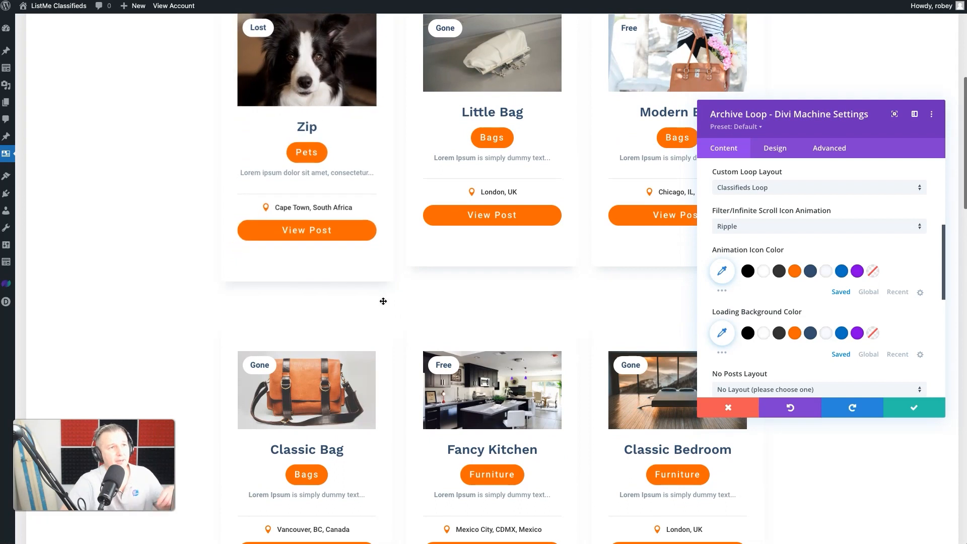
scroll(777, 241, "down", 5)
left_click(781, 235)
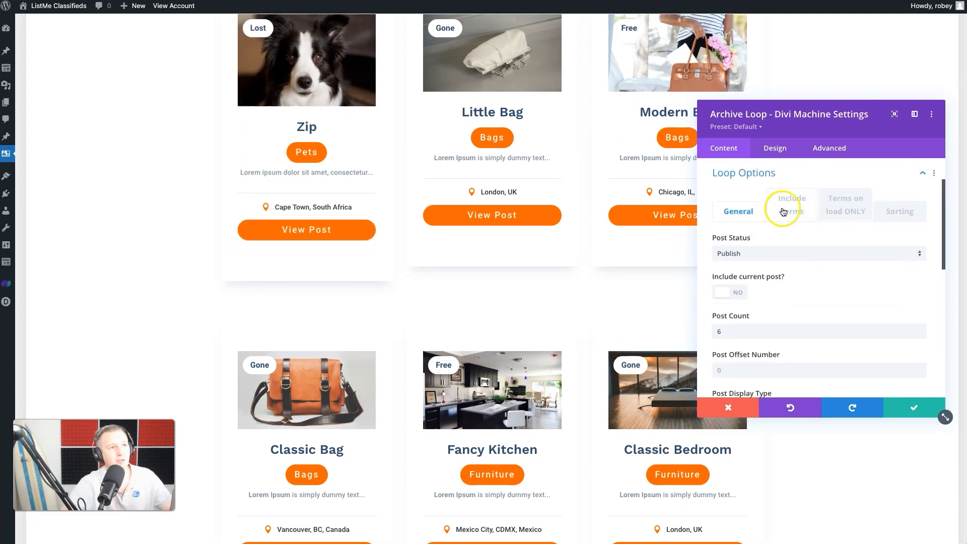
left_click(782, 210)
scroll(765, 362, "down", 5)
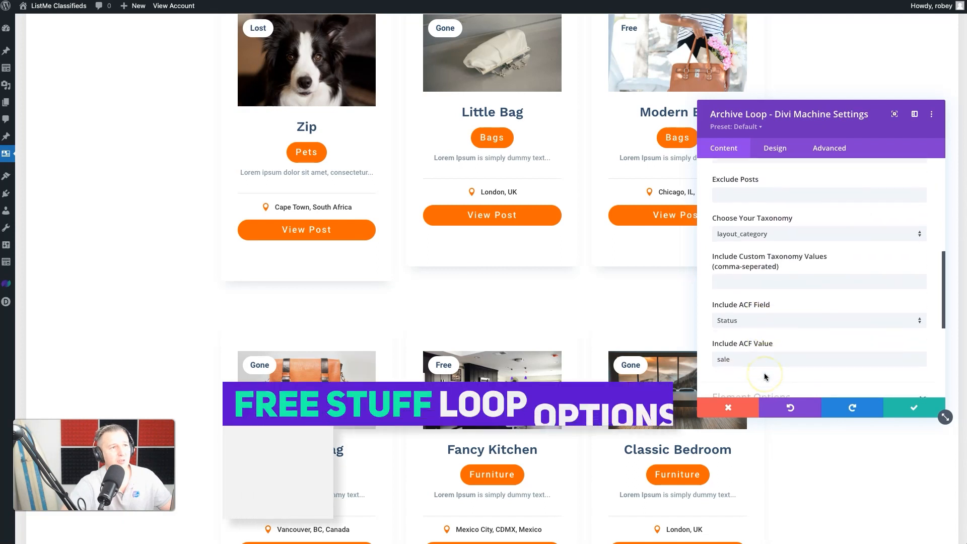
scroll(765, 322, "down", 3)
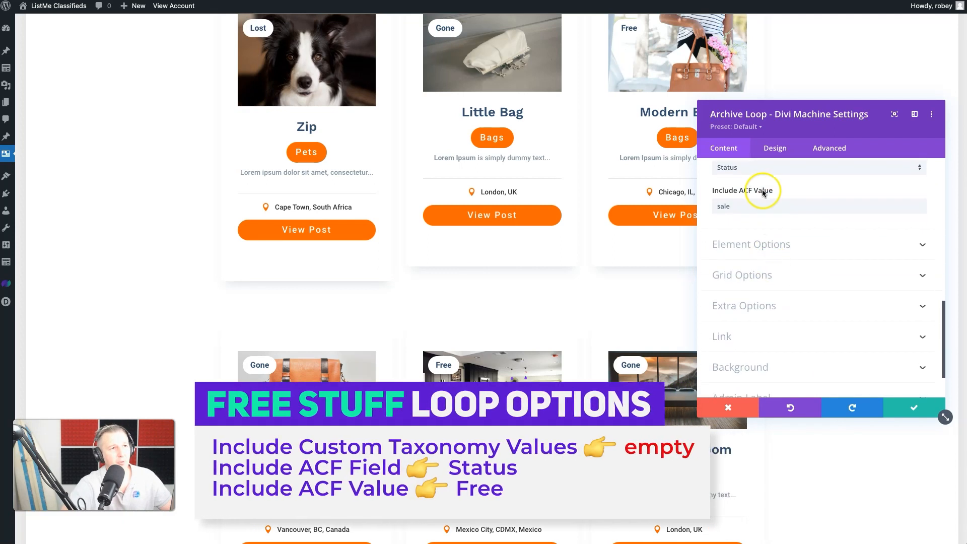
double_click(752, 202)
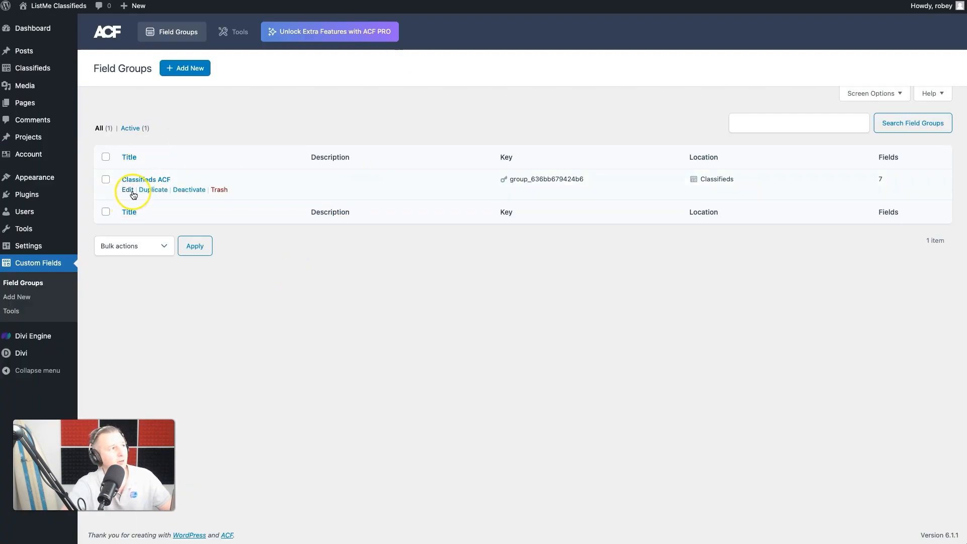
Look up the Status field's choices in the Classifieds ACF field group.
left_click(132, 194)
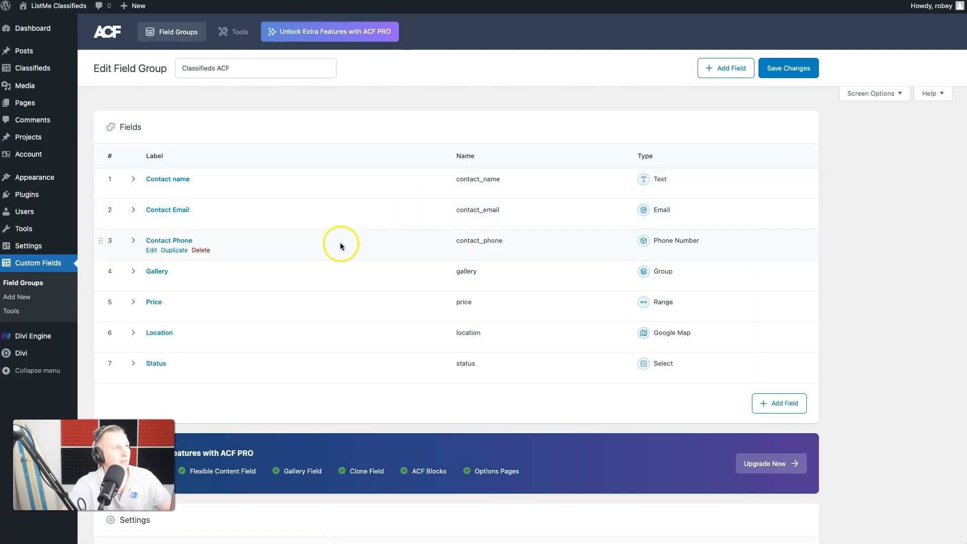
left_click(142, 365)
scroll(415, 331, "down", 6)
scroll(415, 335, "down", 2)
right_click(143, 279)
left_click(296, 278)
scroll(201, 285, "down", 1)
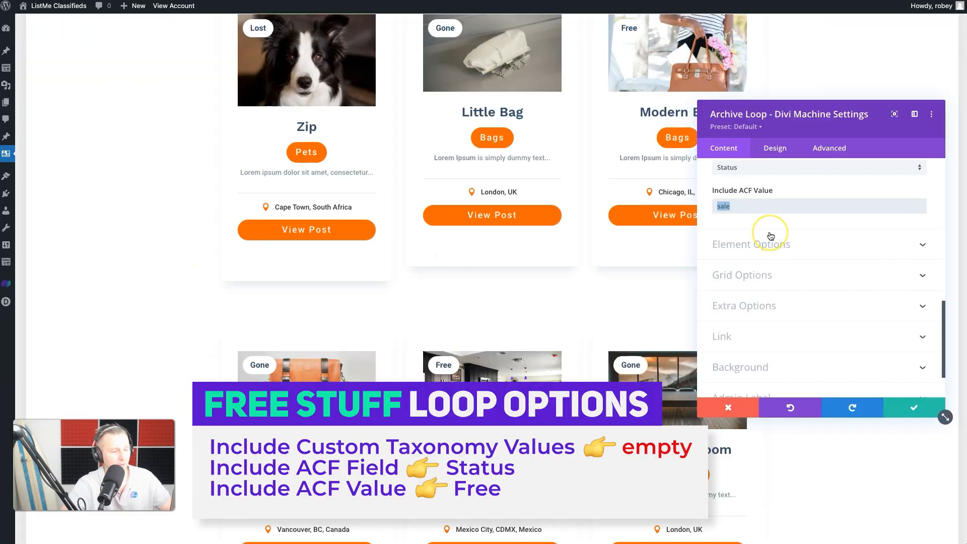
Set the first Archive Loop's Include ACF Value to "free" and save the module settings.
type("free")
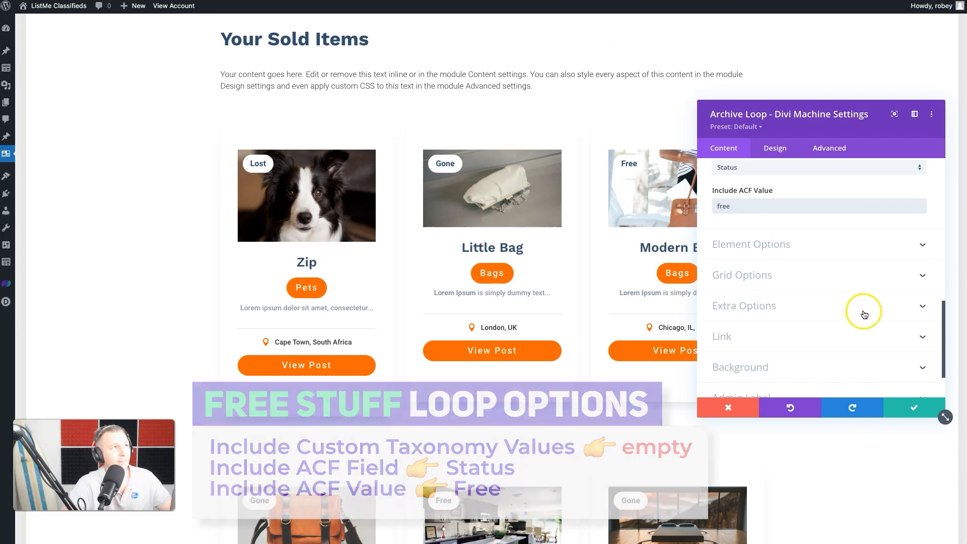
scroll(863, 312, "down", 3)
left_click(895, 406)
Change the "Your Sold Items" heading to "Gone Items" and save the text module.
scroll(694, 391, "down", 6)
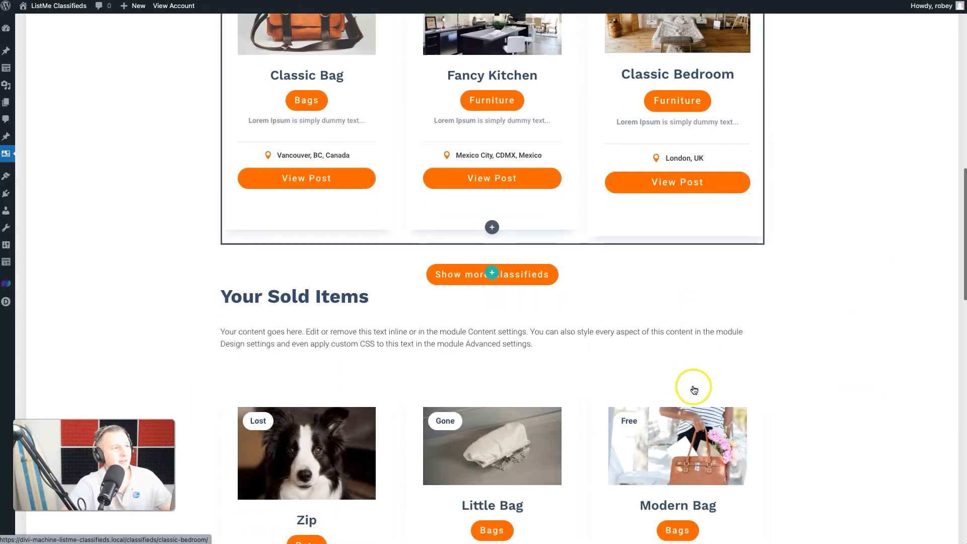
left_click(474, 275)
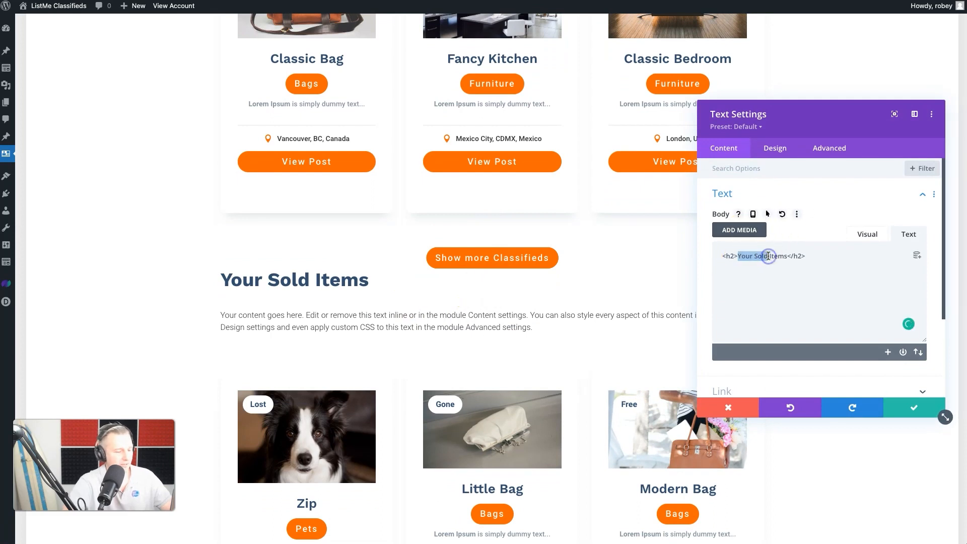
type("Gone")
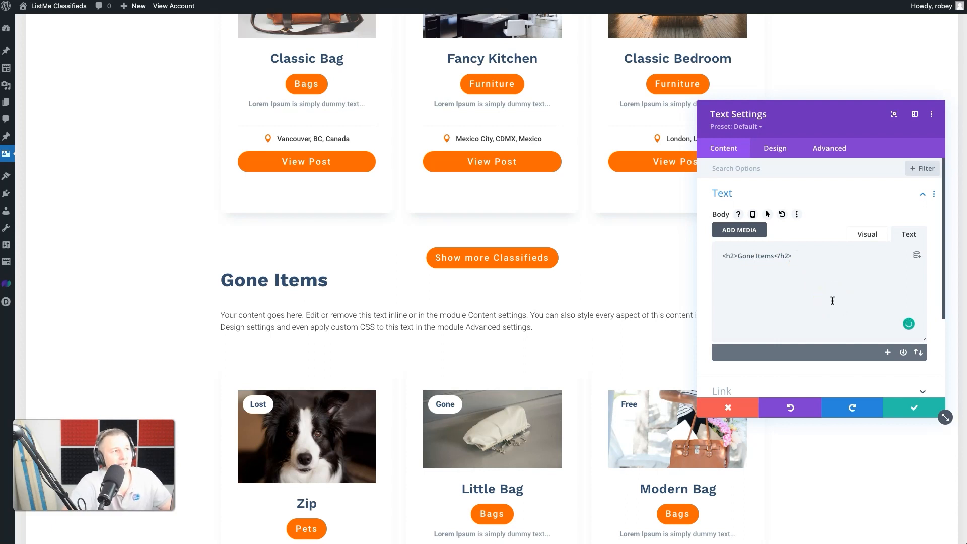
left_click(896, 405)
In the Archive Loop under "Gone Items", set the loop's Include ACF Value to "gone" and save the module settings.
scroll(567, 383, "down", 5)
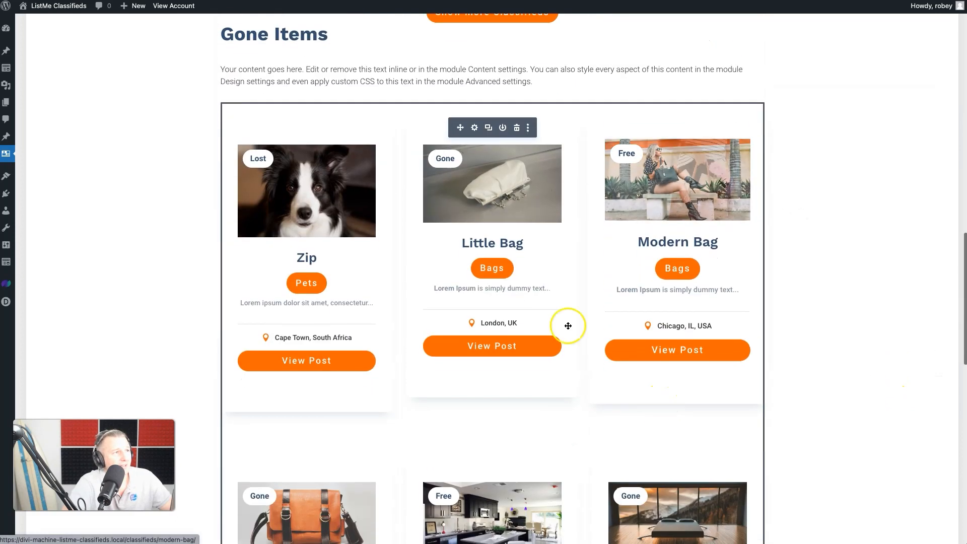
left_click(470, 128)
left_click(775, 149)
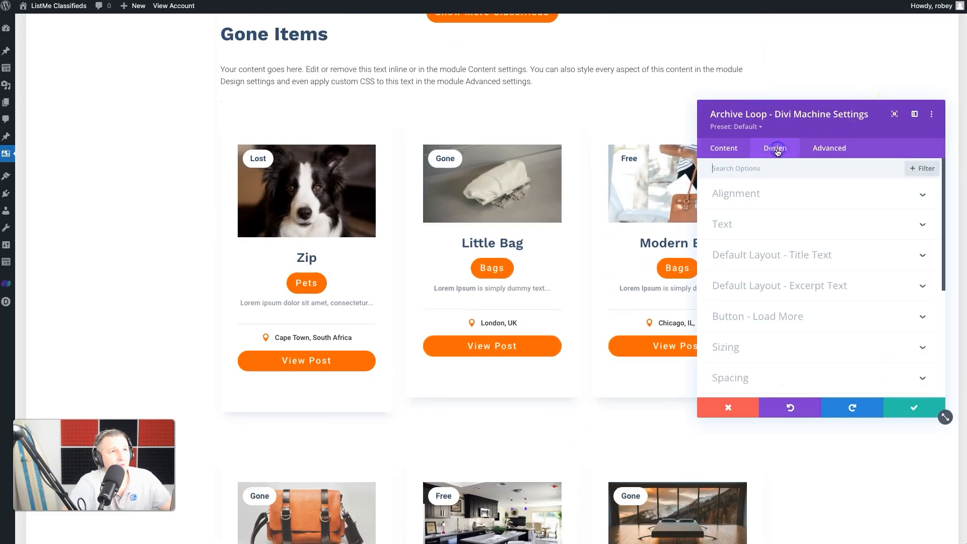
left_click(731, 152)
scroll(792, 316, "down", 10)
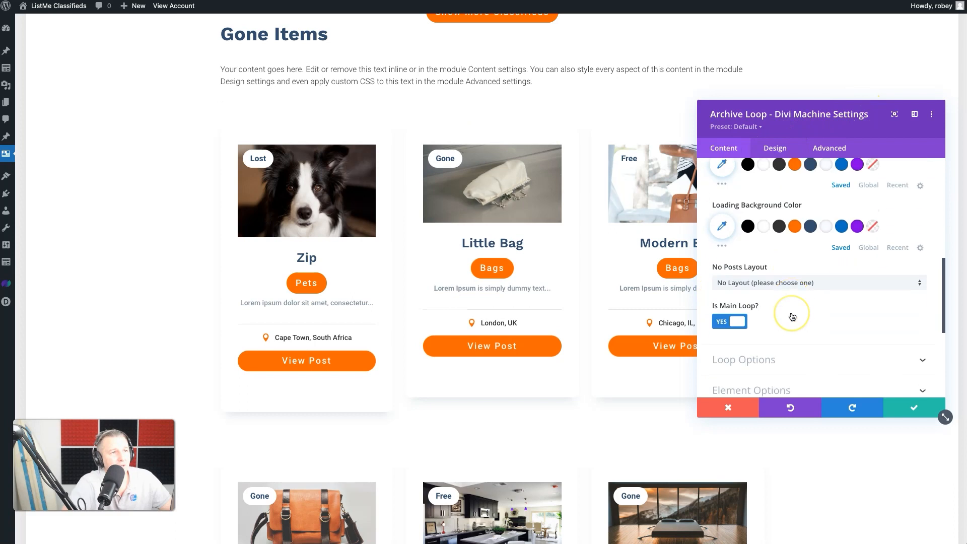
left_click(783, 320)
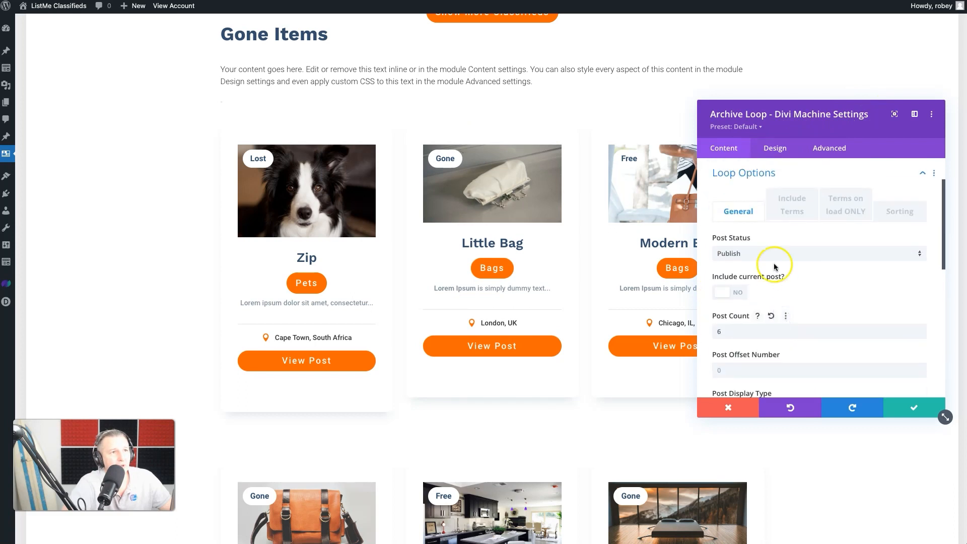
left_click(784, 213)
scroll(783, 337, "down", 5)
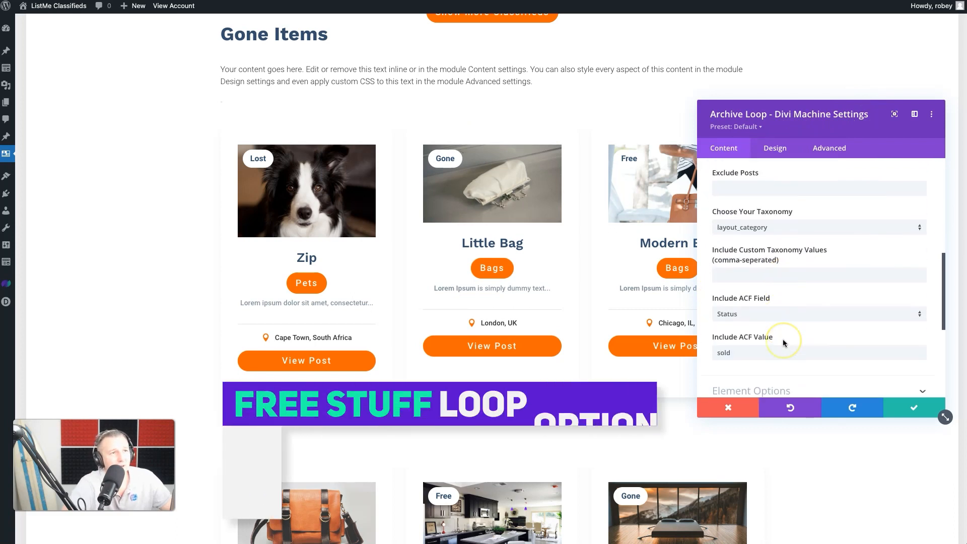
double_click(737, 310)
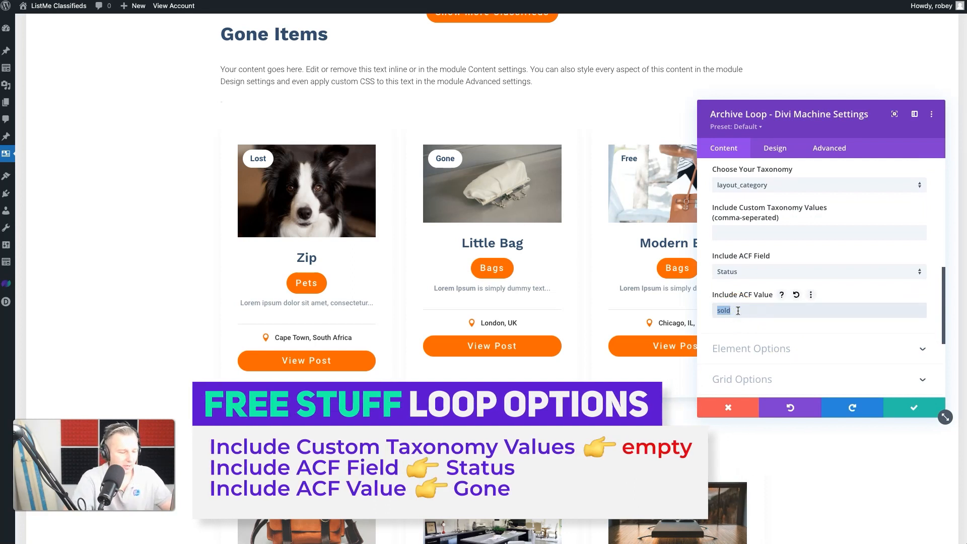
type("gone")
left_click(901, 406)
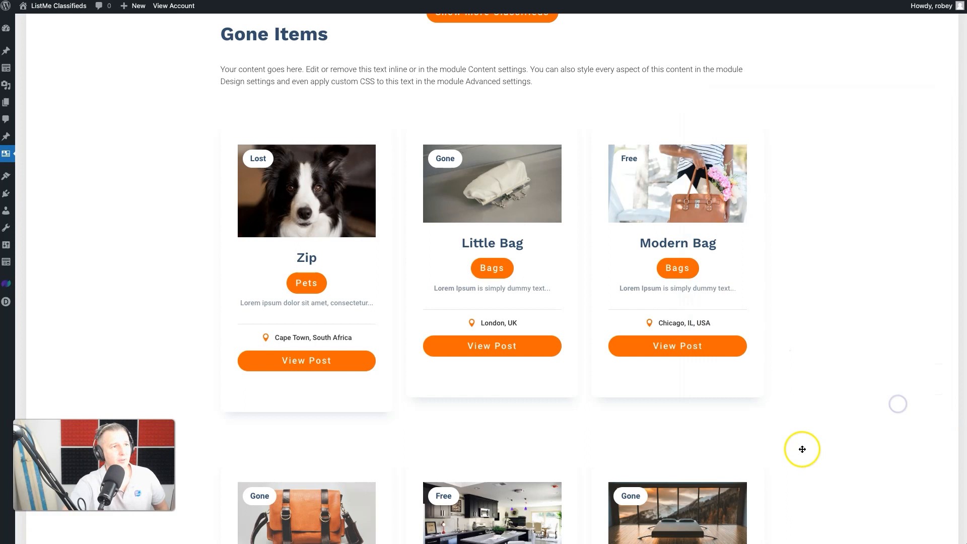
Update the "Your Free Items" account post to publish the layout changes.
scroll(802, 449, "down", 10)
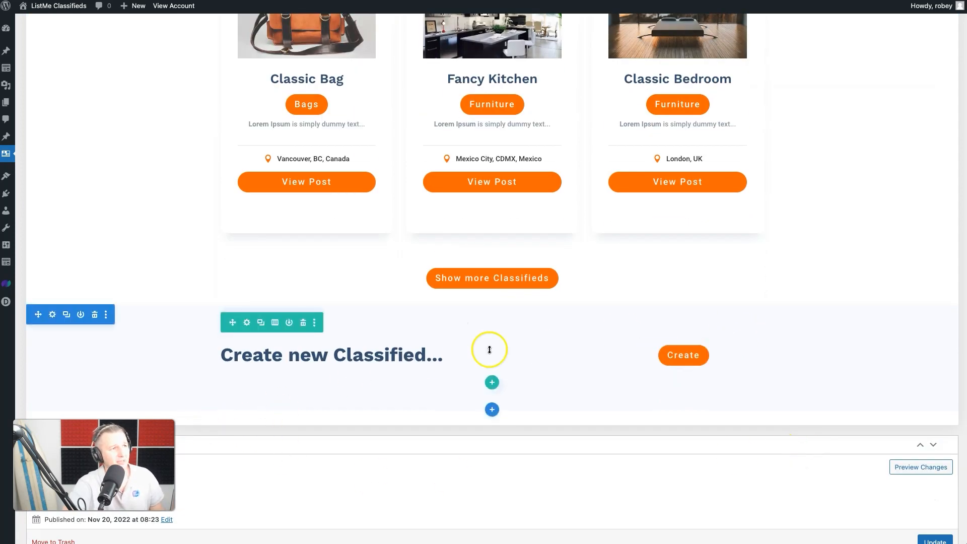
scroll(767, 295, "down", 4)
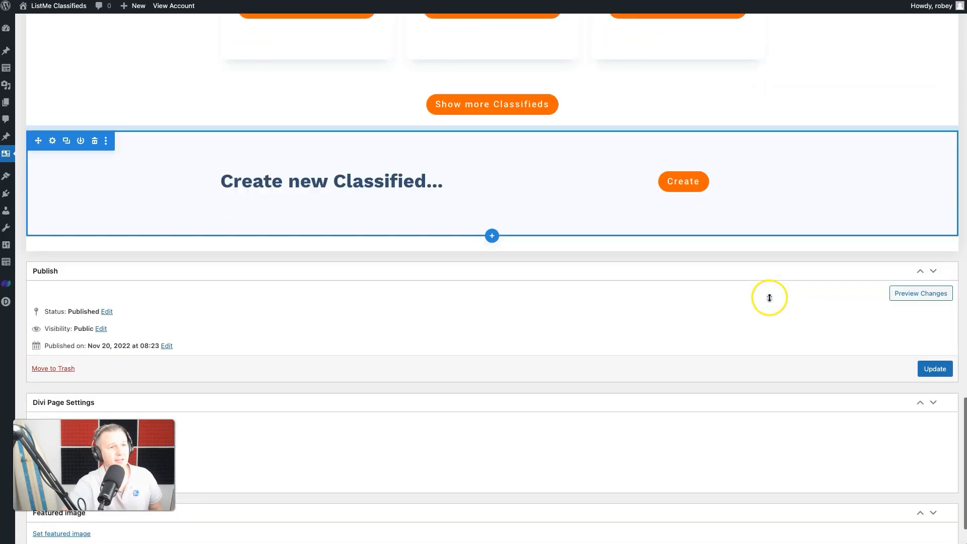
scroll(769, 297, "down", 1)
left_click(934, 343)
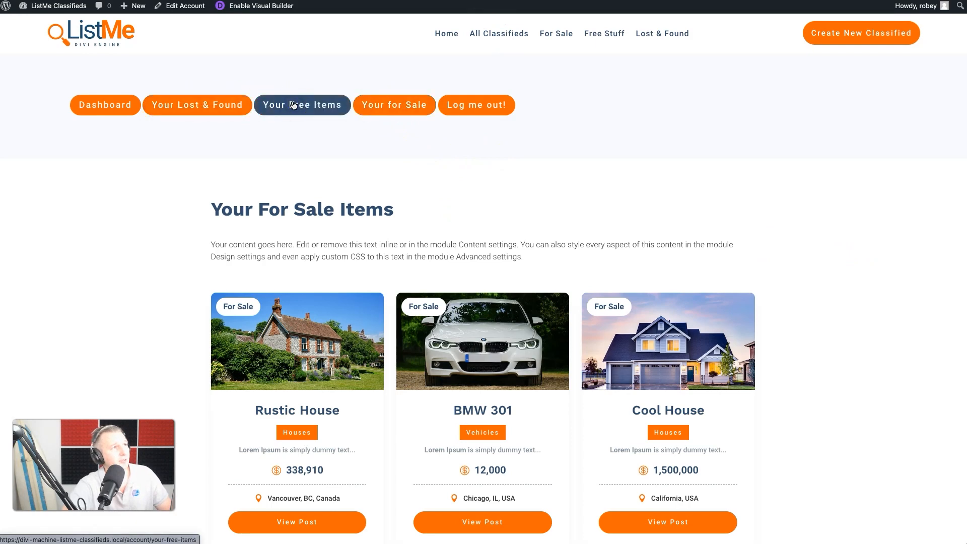
Check the free listings and the "Gone Items" listings on the live "Your Free Items" account page.
left_click(294, 105)
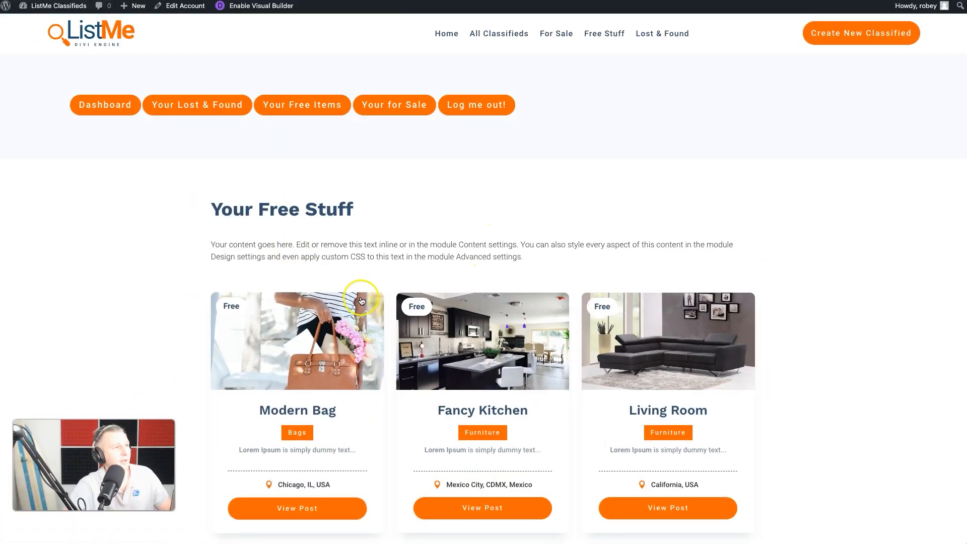
scroll(436, 285, "down", 2)
scroll(436, 286, "down", 9)
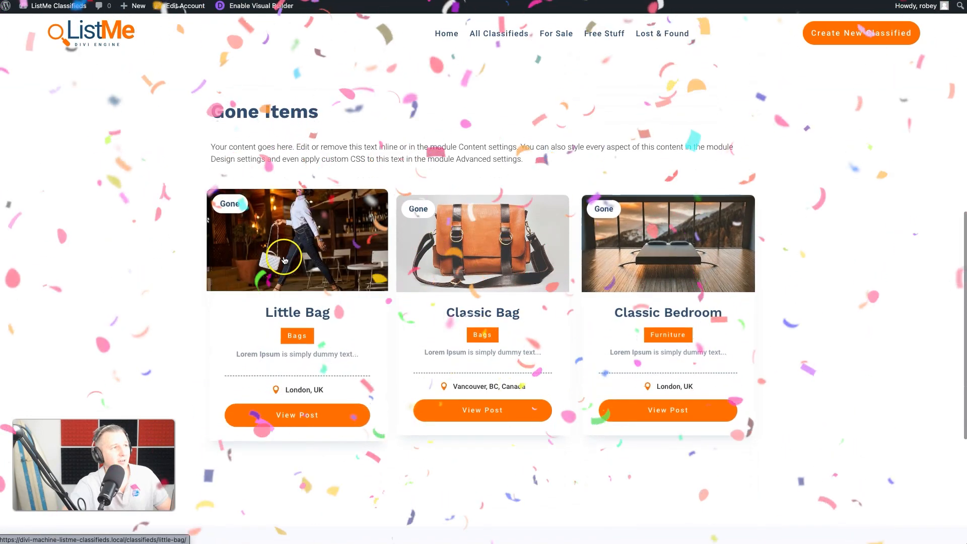
scroll(451, 298, "down", 5)
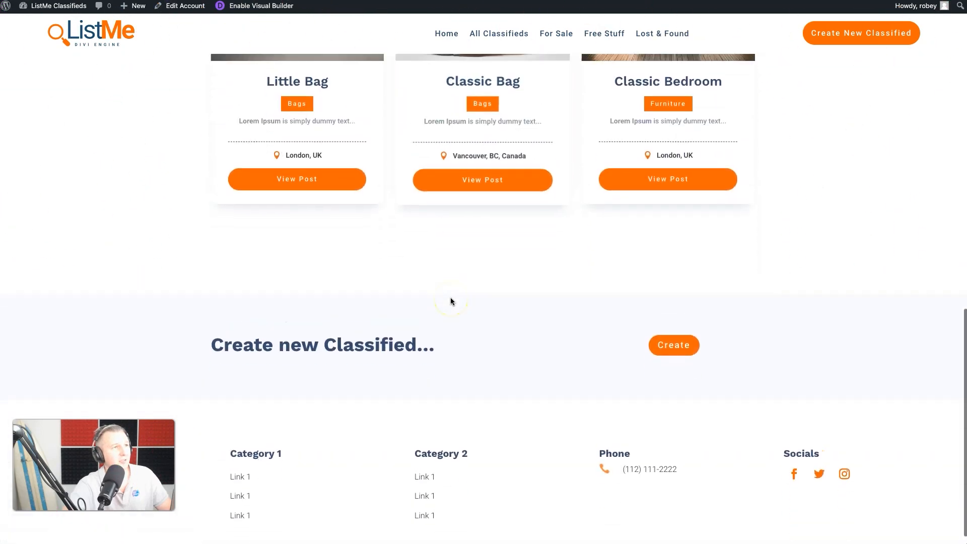
scroll(450, 301, "up", 15)
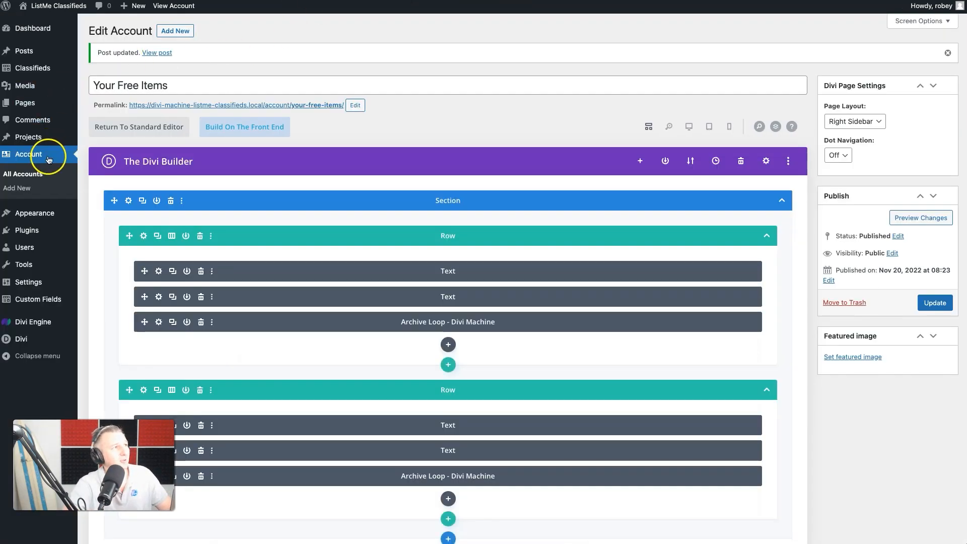
Open the "Your Lost & Found" account post for editing and enable the Divi Builder on it.
left_click(23, 173)
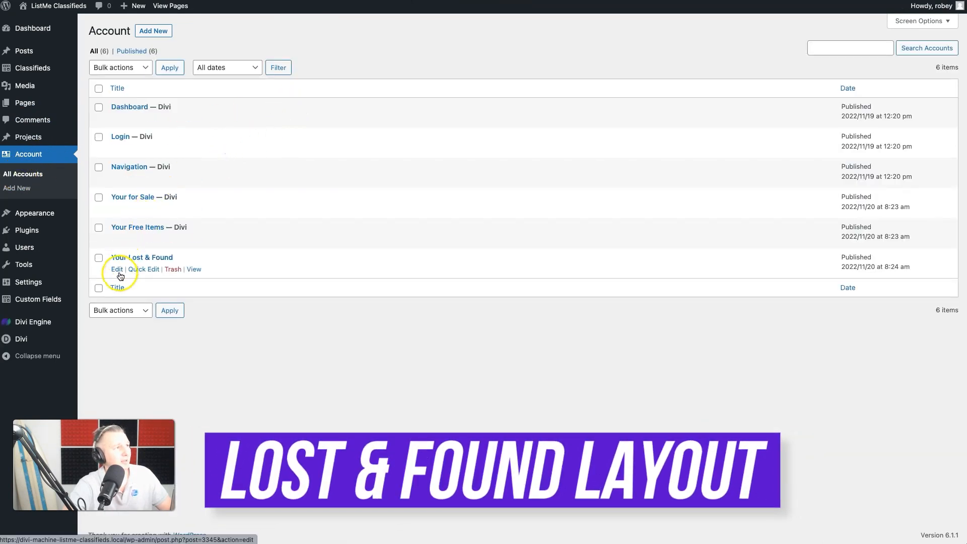
left_click(118, 270)
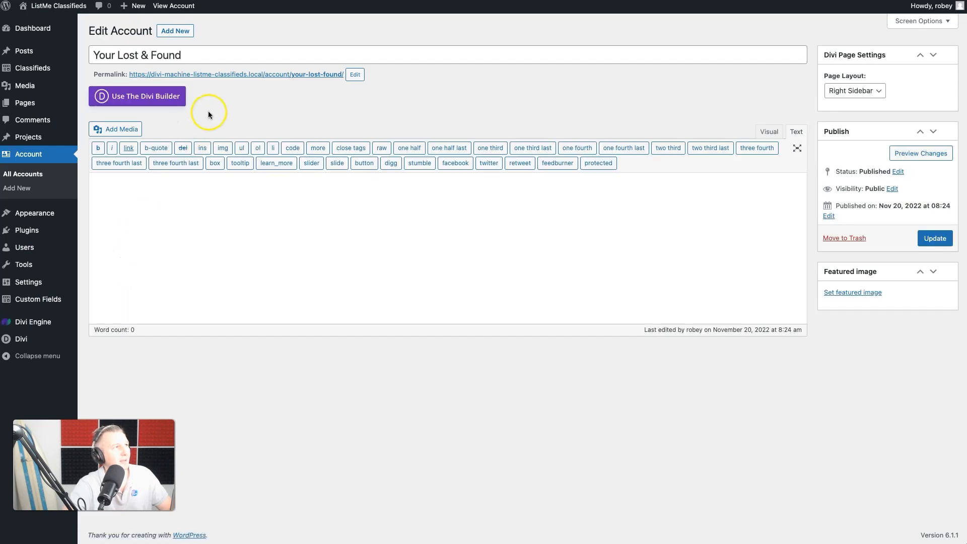
left_click(177, 103)
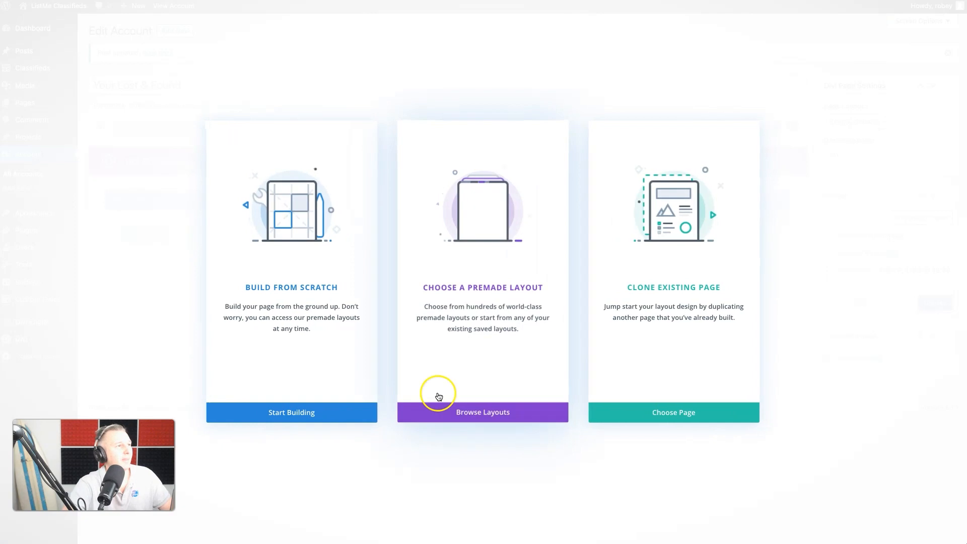
Clone the existing "Your Free Items" page layout into the post and delete the empty first section in desktop view.
left_click(658, 409)
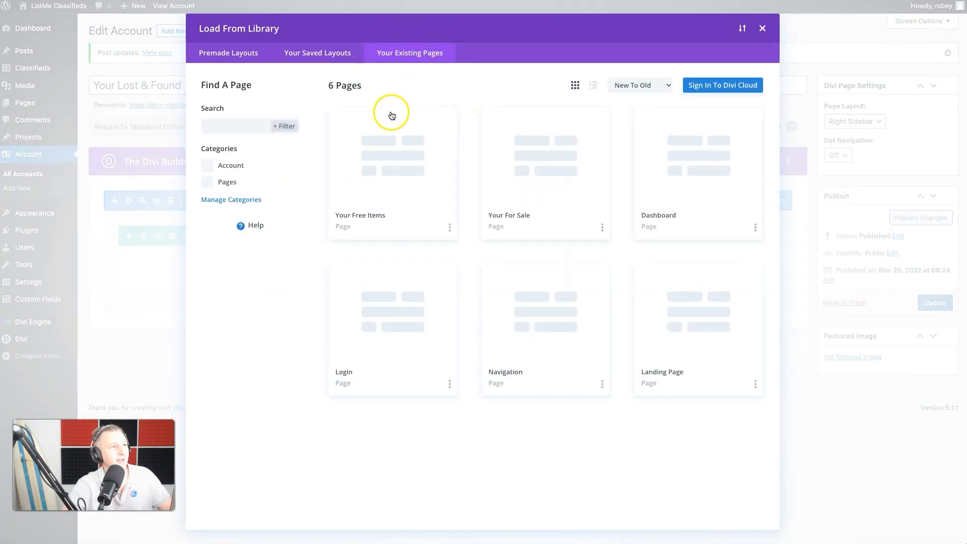
left_click(422, 167)
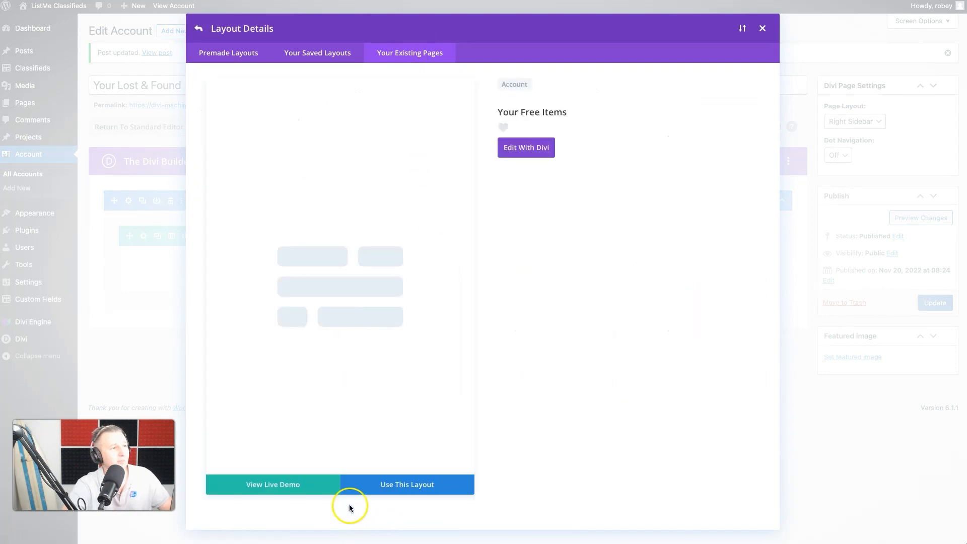
left_click(395, 481)
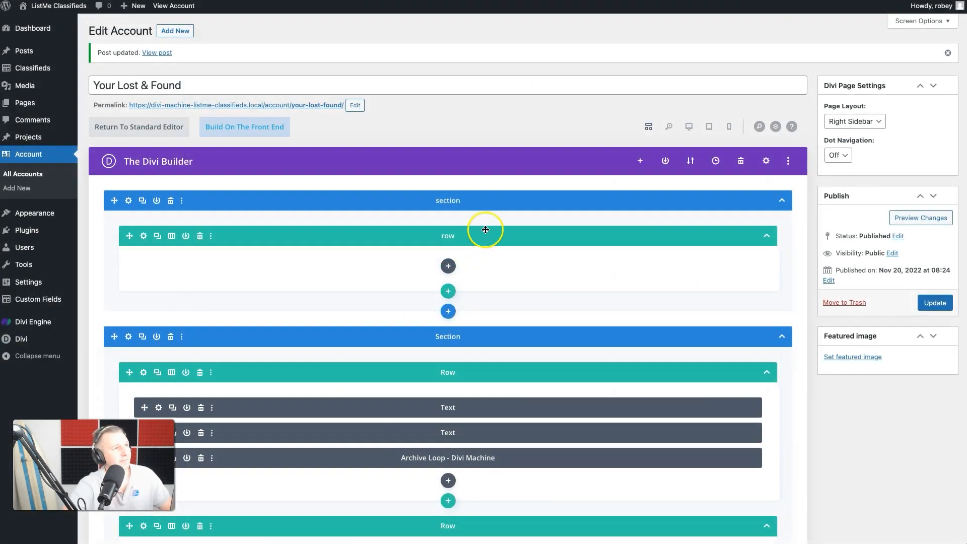
left_click(689, 124)
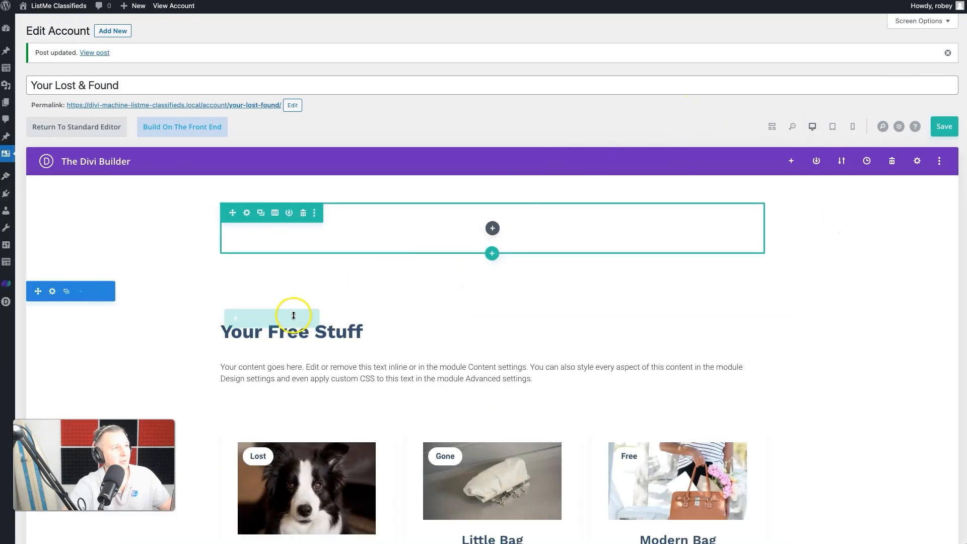
left_click(94, 187)
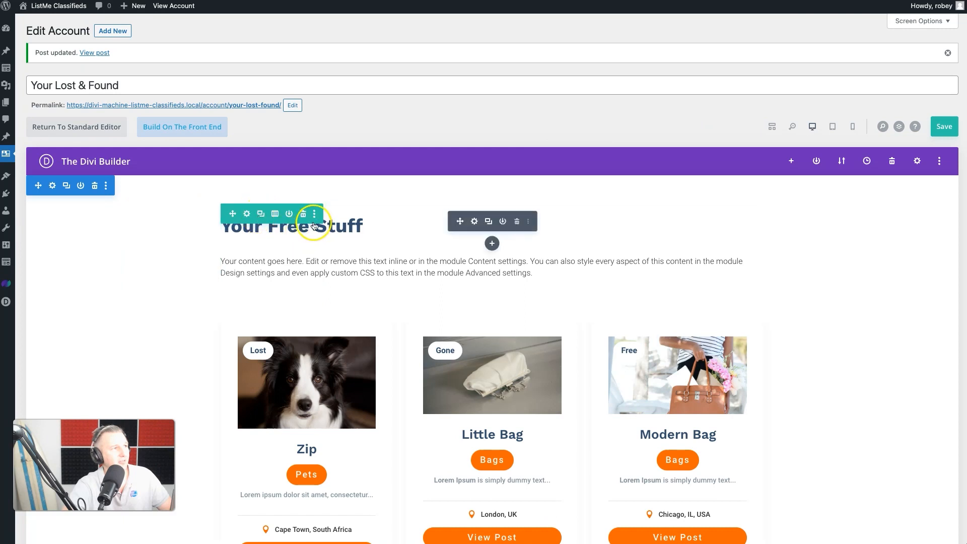
Change the "Your Free Stuff" heading to "Your Lost Items".
left_click(357, 227)
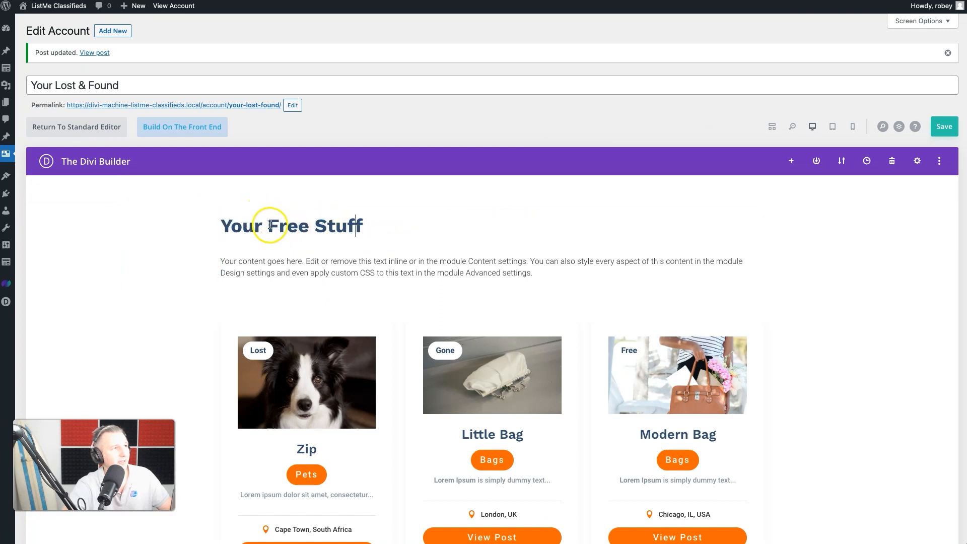
left_click_drag(303, 225, 355, 223)
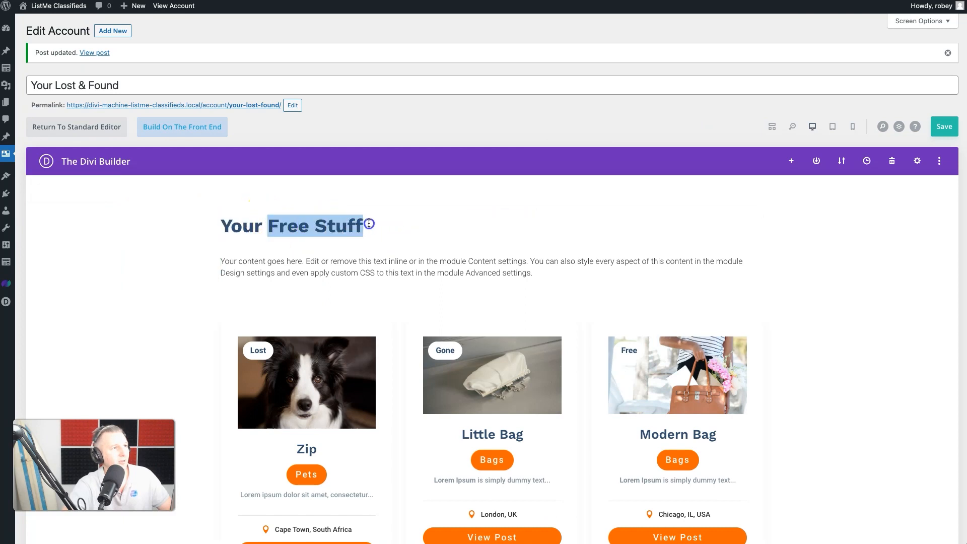
type("Lost Items")
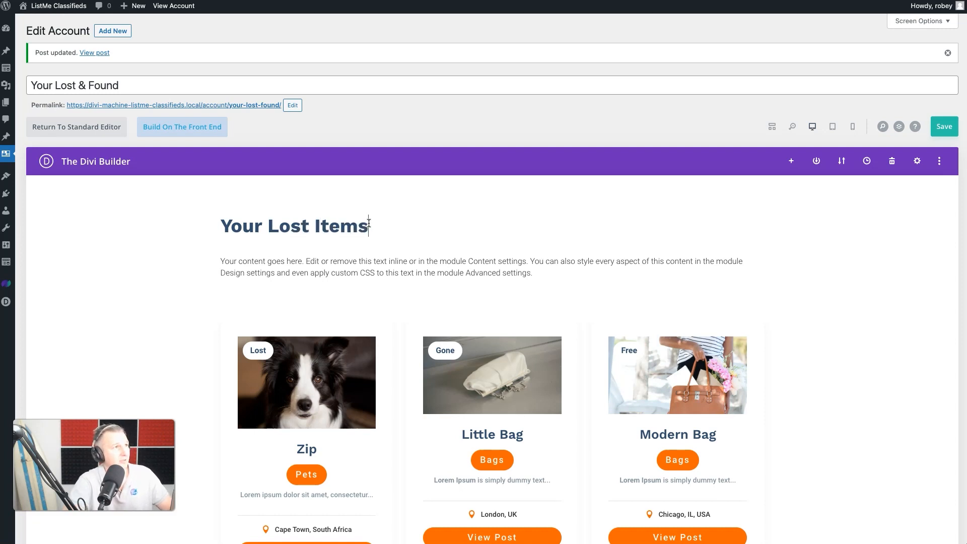
In the Archive Loop under "Your Lost Items", set Include ACF Value to "lost", matching the Status field's choices, and save the module settings.
scroll(493, 182, "down", 3)
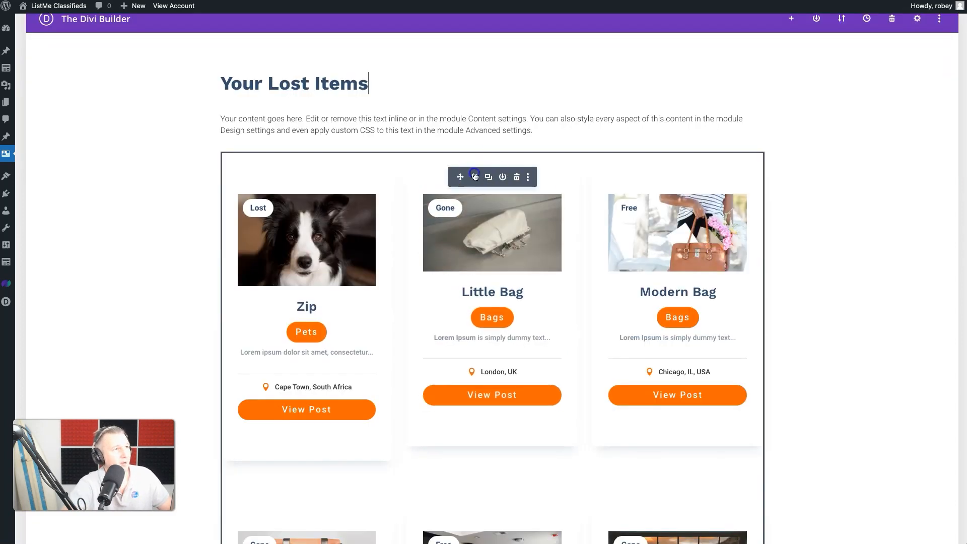
left_click(474, 176)
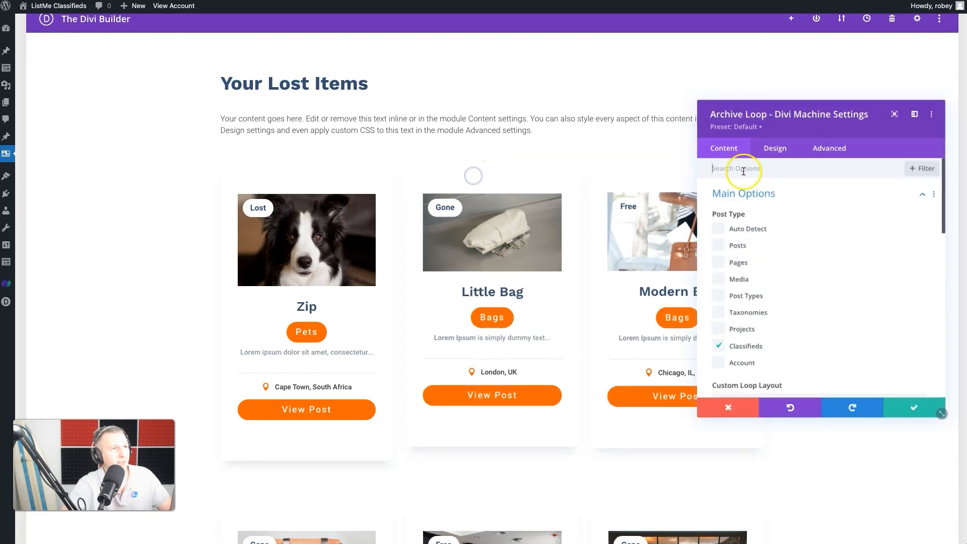
scroll(759, 269, "down", 2)
scroll(759, 269, "down", 6)
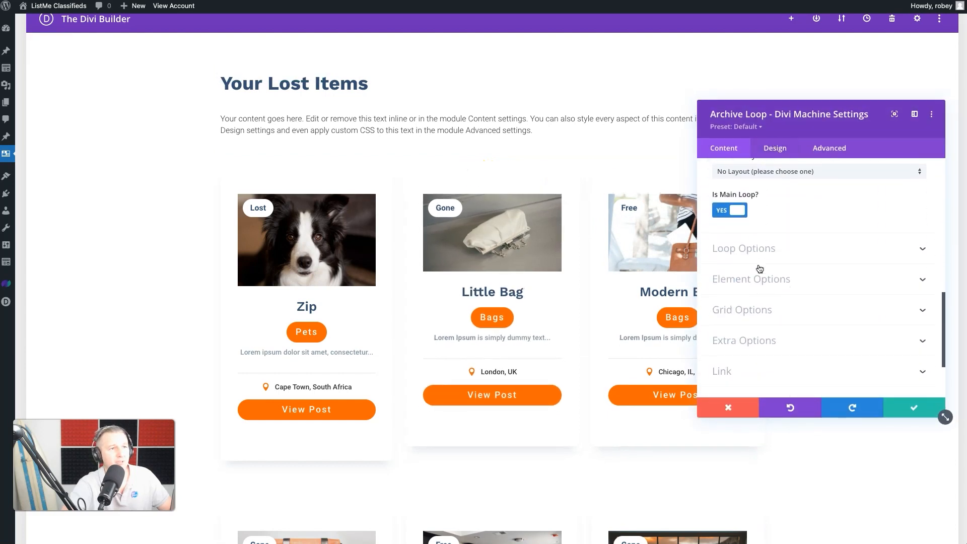
left_click(762, 241)
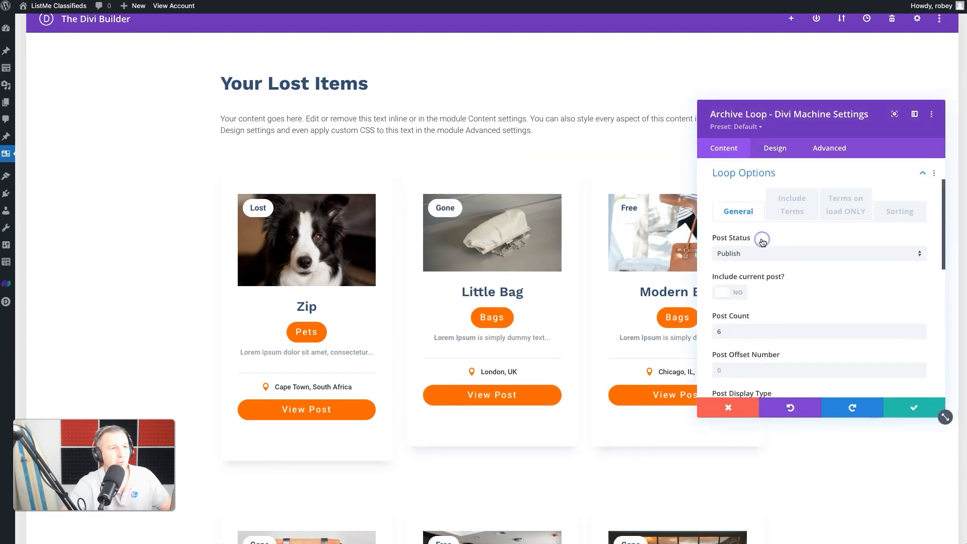
left_click(783, 214)
scroll(771, 316, "down", 5)
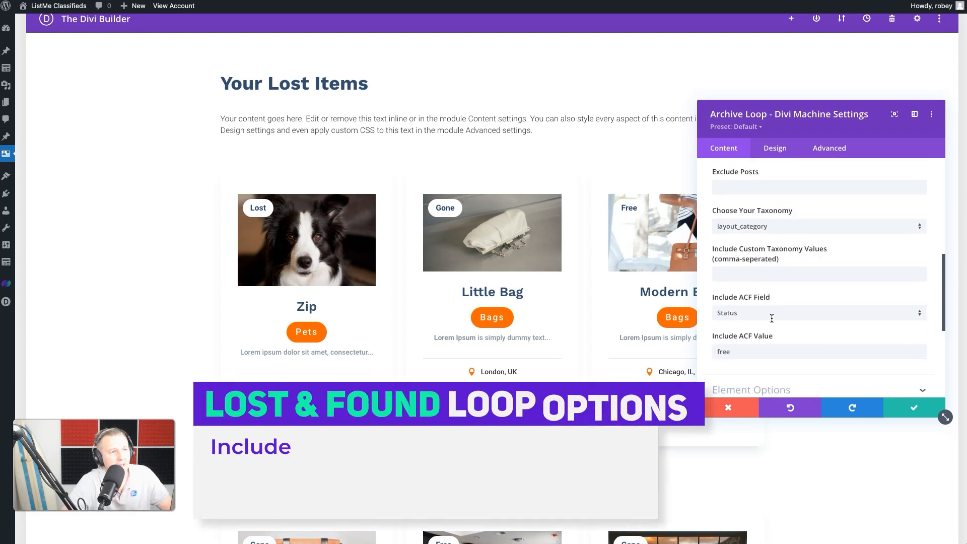
scroll(771, 318, "down", 1)
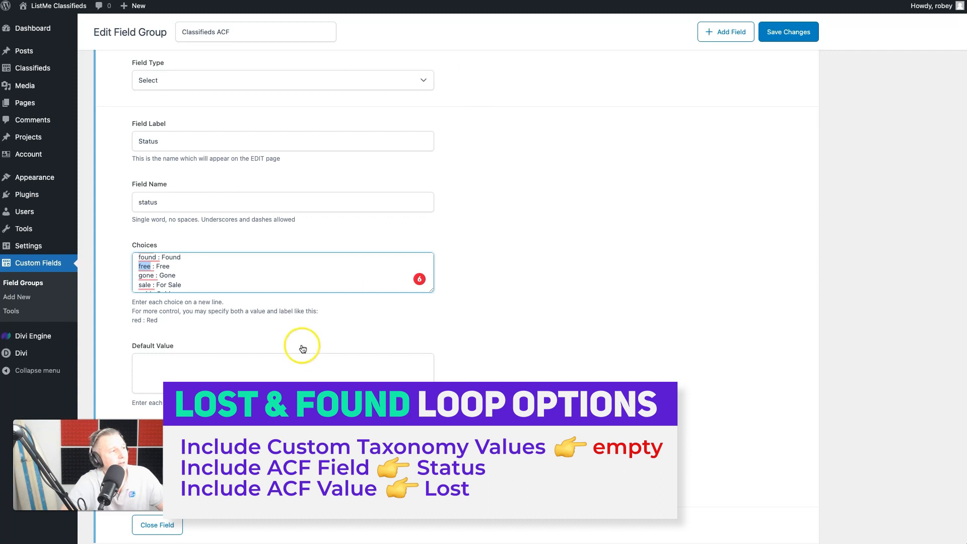
scroll(160, 279, "down", 2)
scroll(166, 278, "up", 4)
scroll(169, 277, "down", 2)
scroll(169, 278, "up", 2)
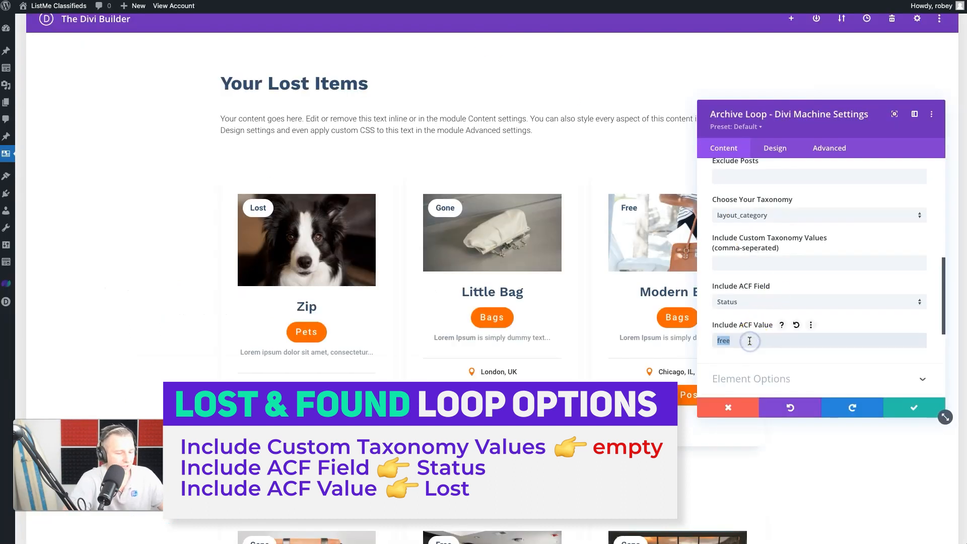
type("lost")
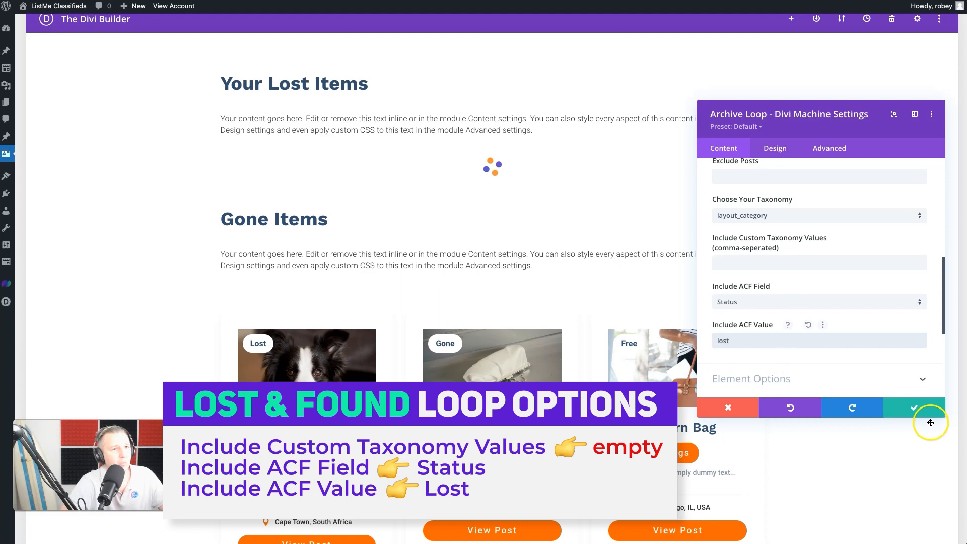
left_click(912, 409)
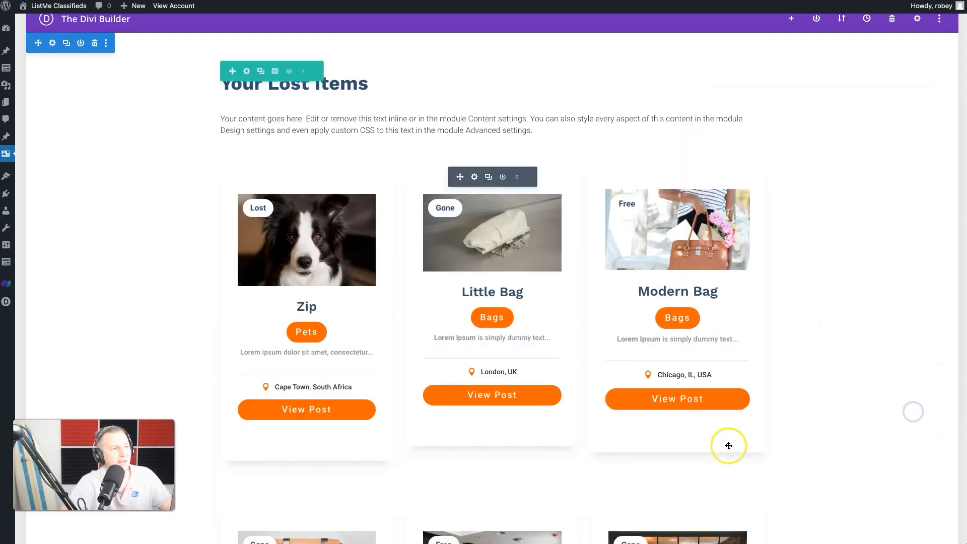
Change the "Gone Items" heading to "Found Items".
scroll(727, 444, "down", 10)
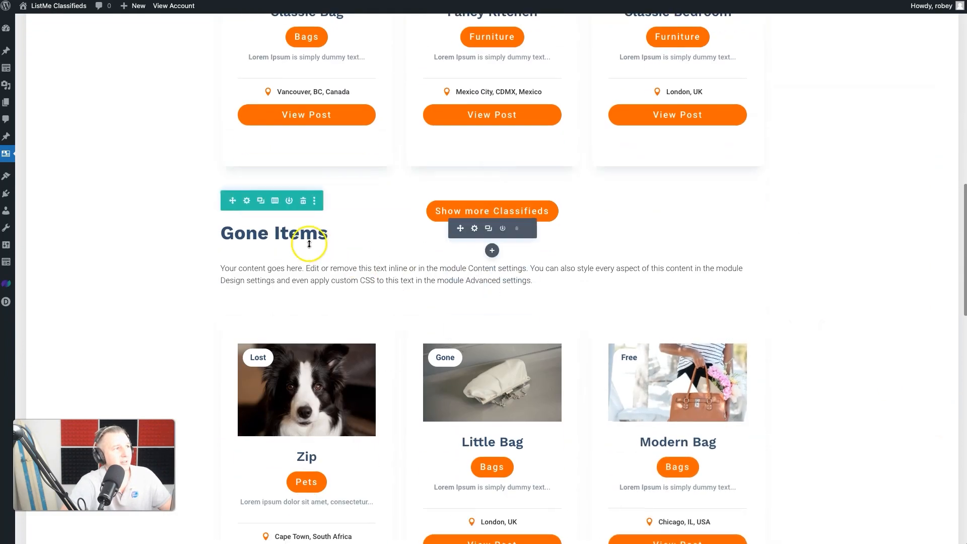
left_click(274, 233)
triple_click(274, 234)
left_click(275, 234)
double_click(259, 235)
type("Found")
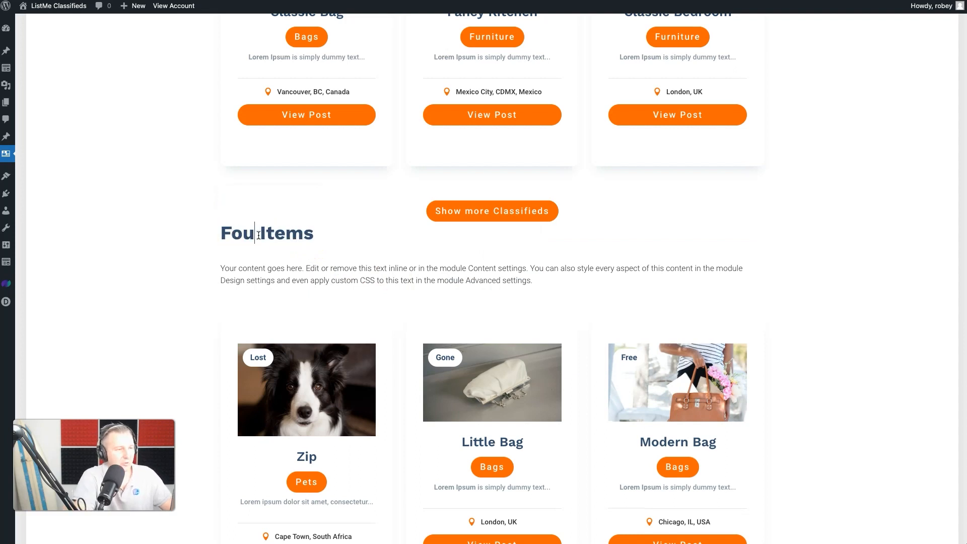
Set Include ACF Value to "found" in the Archive Loop under "Found Items", save the module settings and update the post.
scroll(484, 319, "down", 4)
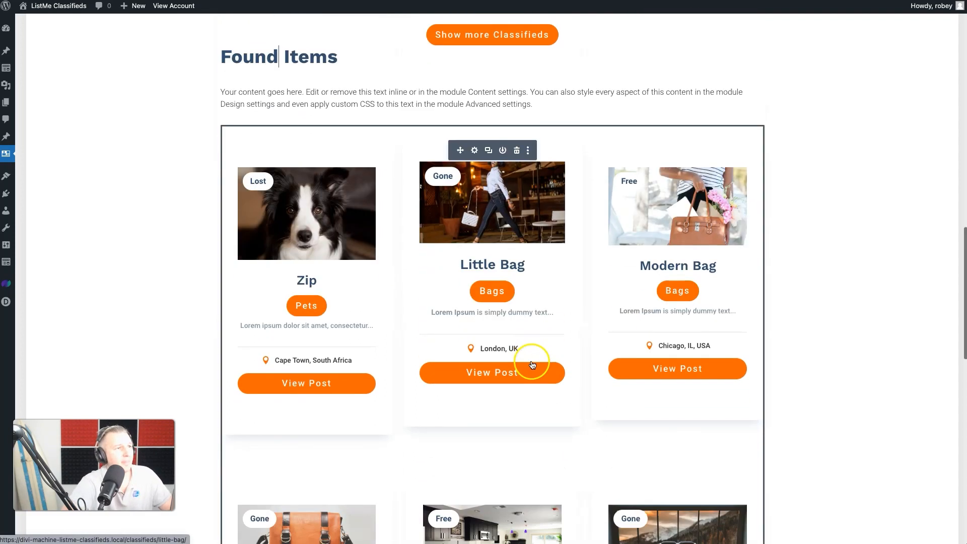
left_click(476, 150)
left_click(766, 150)
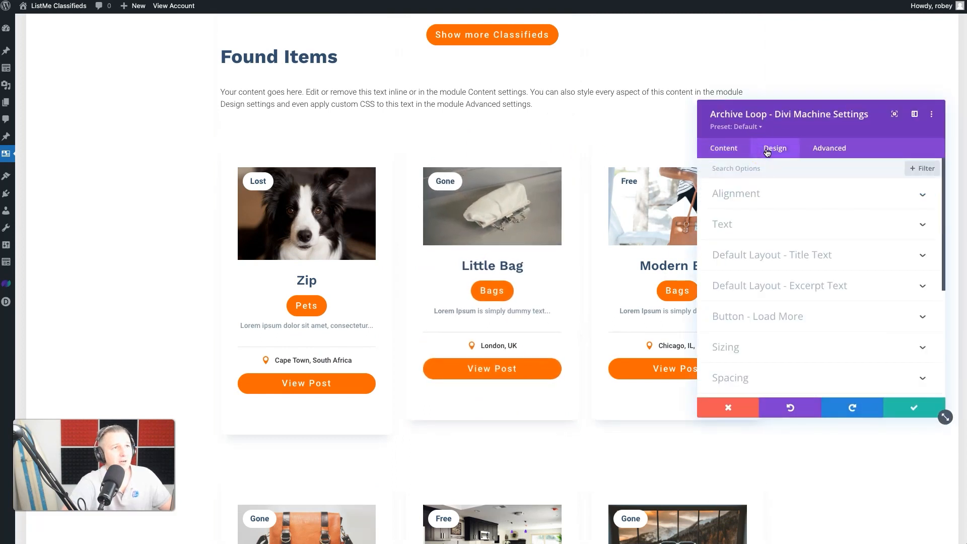
left_click(712, 151)
scroll(731, 347, "down", 6)
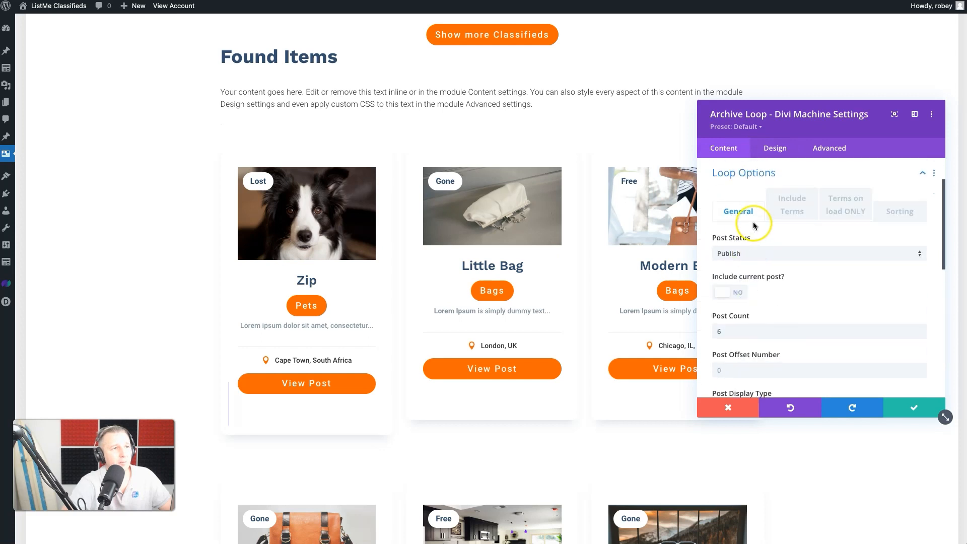
left_click(791, 205)
scroll(779, 279, "down", 5)
scroll(778, 278, "down", 1)
double_click(747, 236)
type("found")
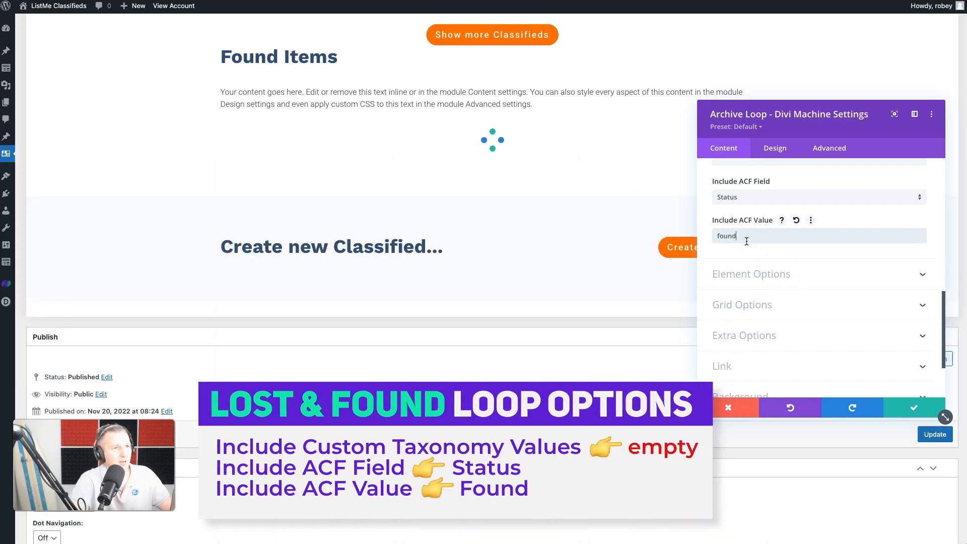
left_click(899, 404)
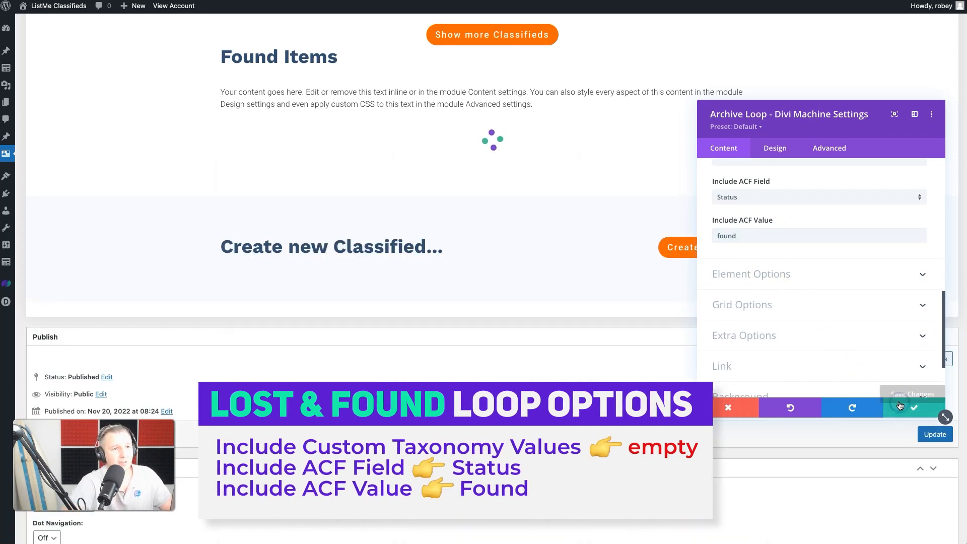
left_click(900, 406)
left_click(925, 435)
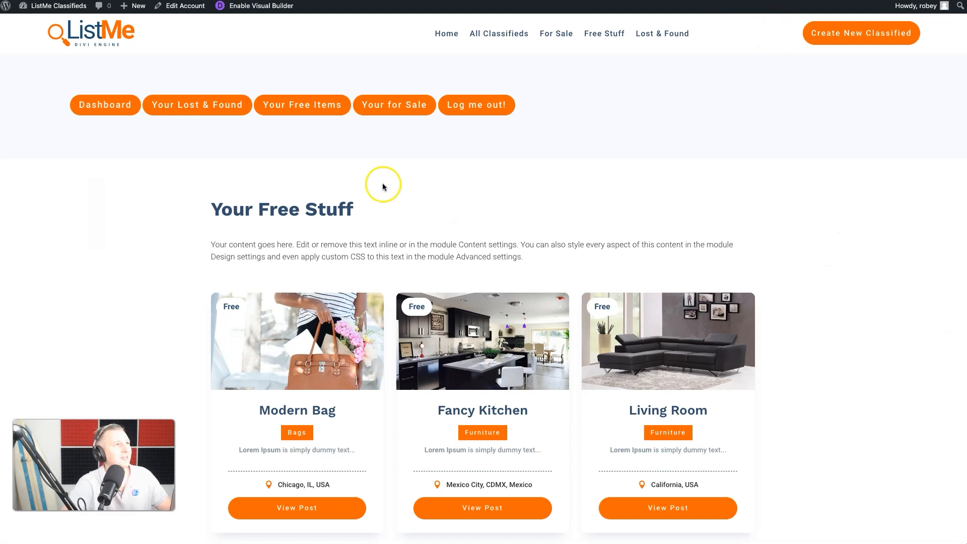
Reload the live "Your Lost & Found" account page and examine the listings under "Your Lost Items" and "Found Items".
key("super+r")
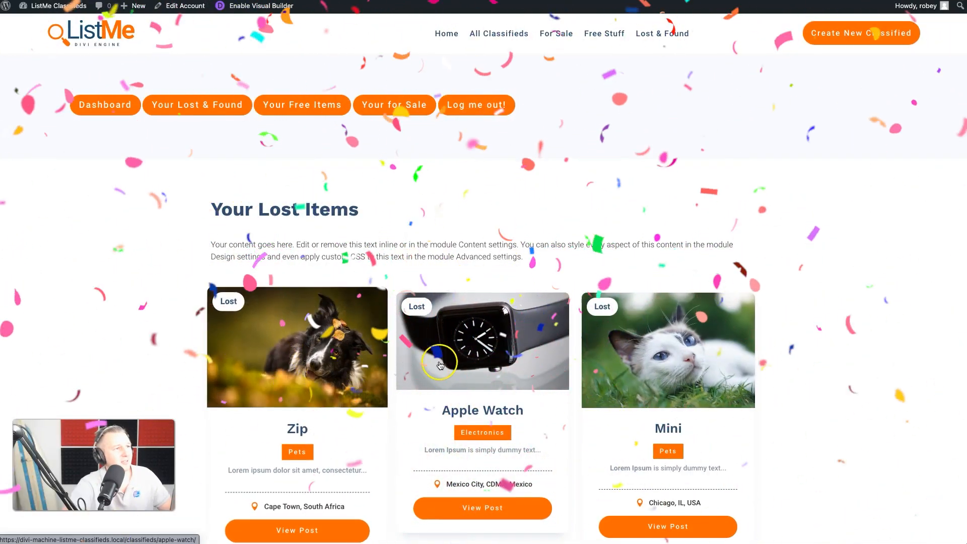
scroll(668, 370, "down", 5)
scroll(668, 373, "down", 2)
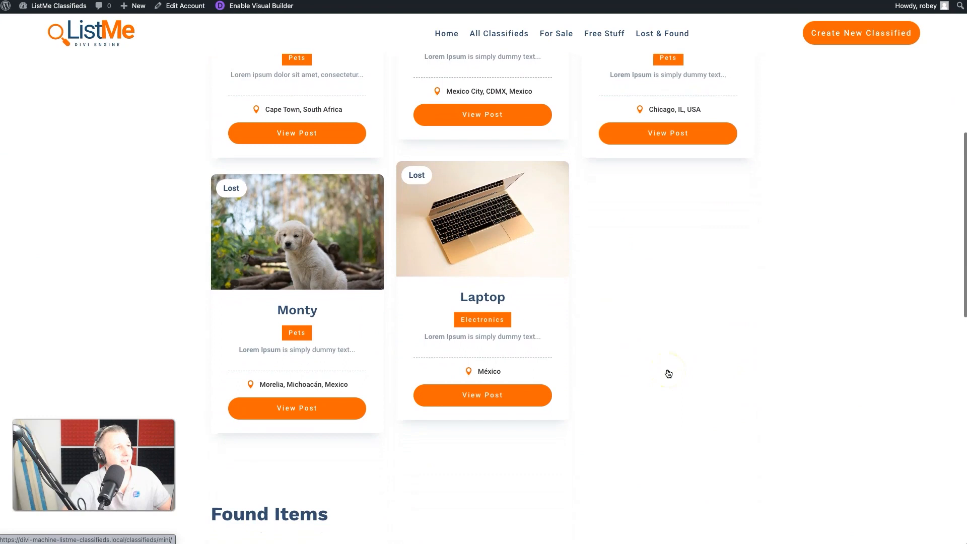
scroll(668, 373, "down", 9)
scroll(738, 195, "up", 4)
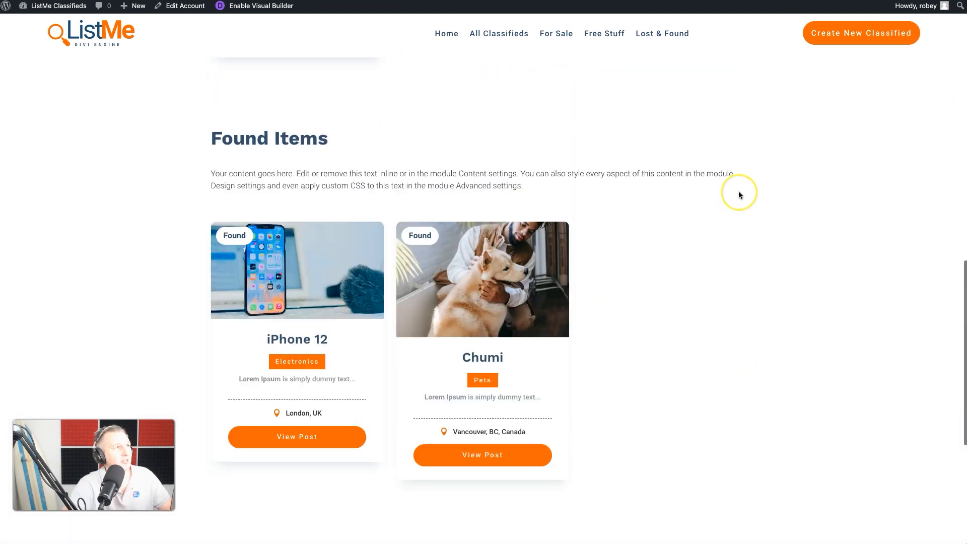
scroll(738, 195, "down", 2)
scroll(738, 195, "down", 4)
scroll(738, 195, "up", 15)
scroll(738, 195, "up", 2)
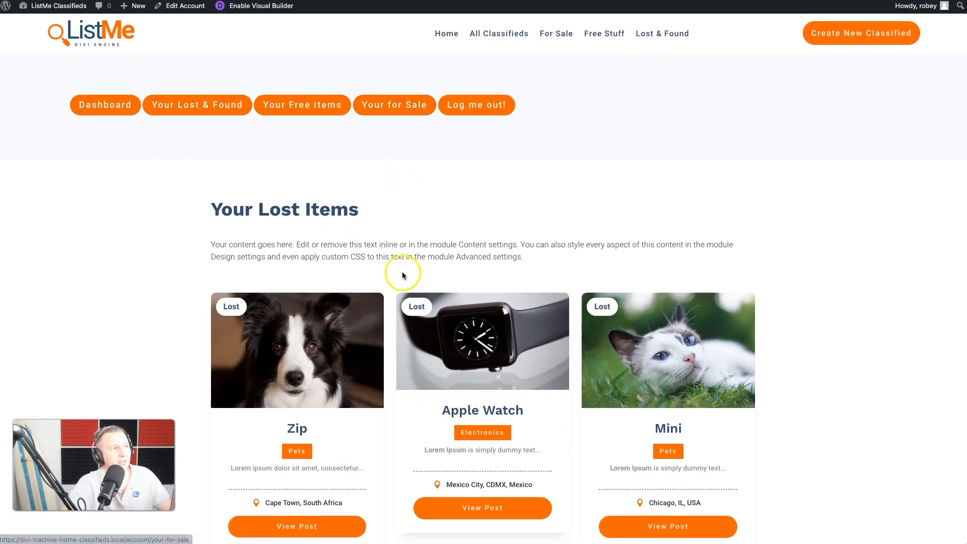
scroll(399, 269, "down", 2)
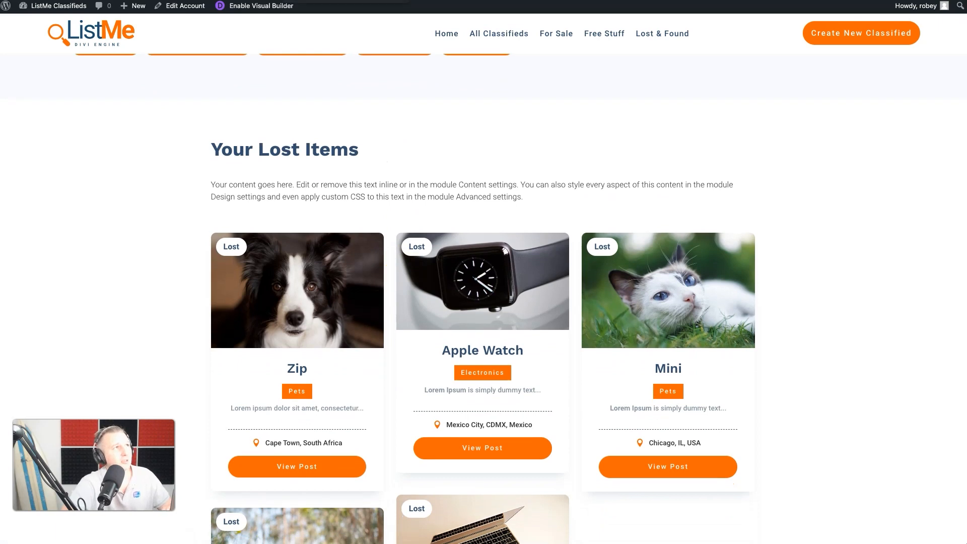
Back in the page editor, review Post Display Type in the Loop Options of the "Your Lost Items" Archive Loop and close its settings.
left_click(340, 1)
left_click(688, 127)
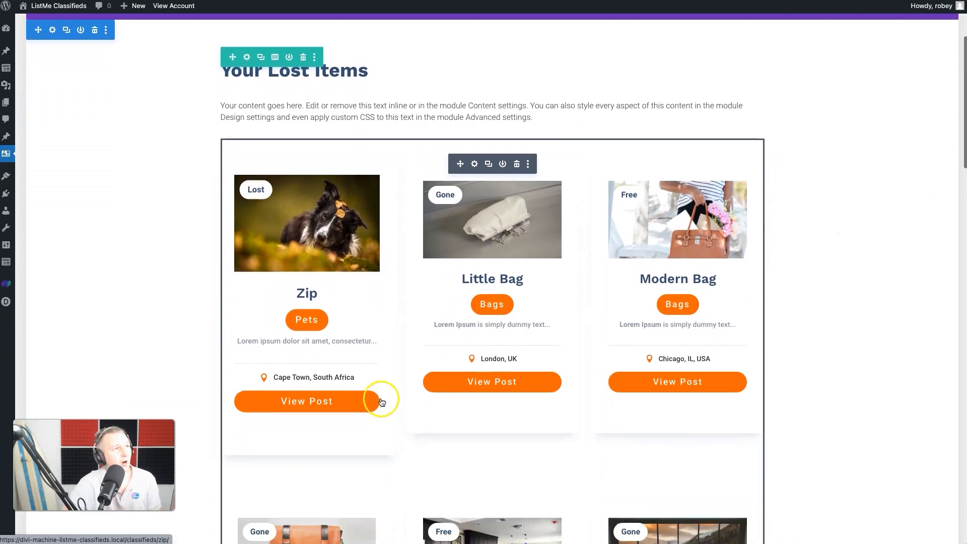
left_click(474, 164)
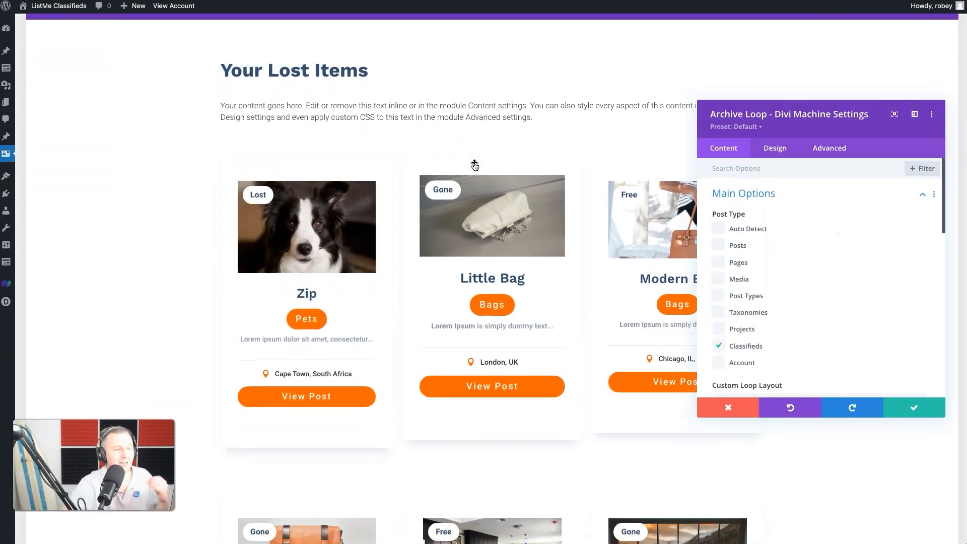
scroll(805, 267, "down", 10)
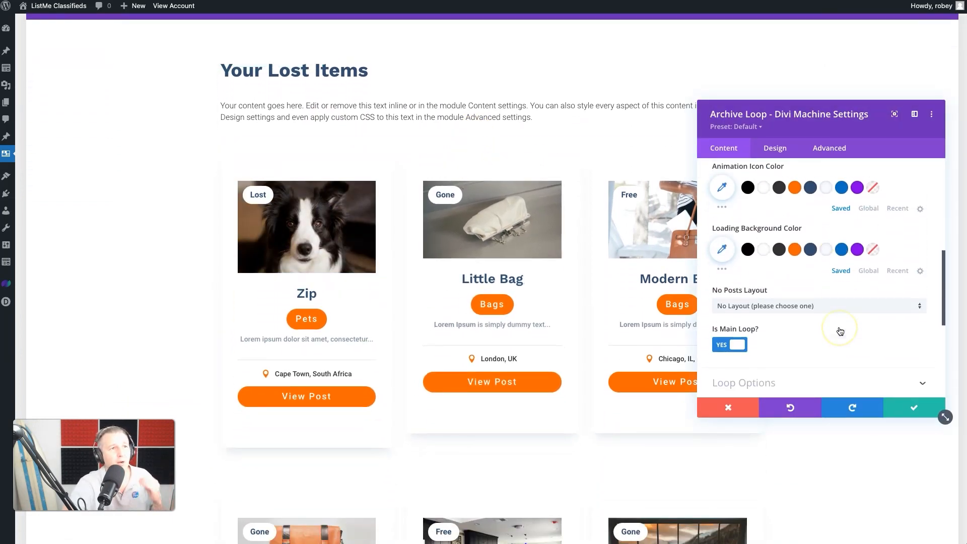
left_click(798, 372)
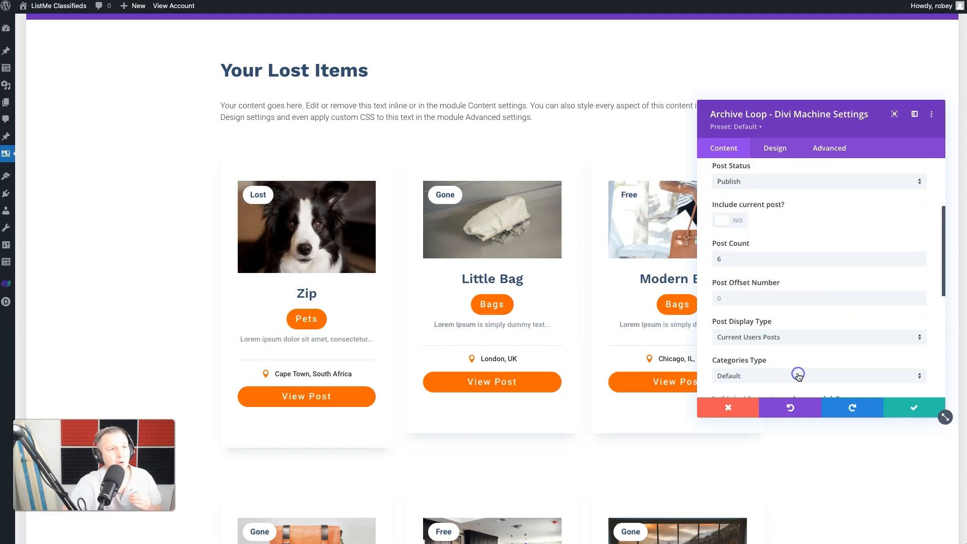
scroll(755, 282, "down", 3)
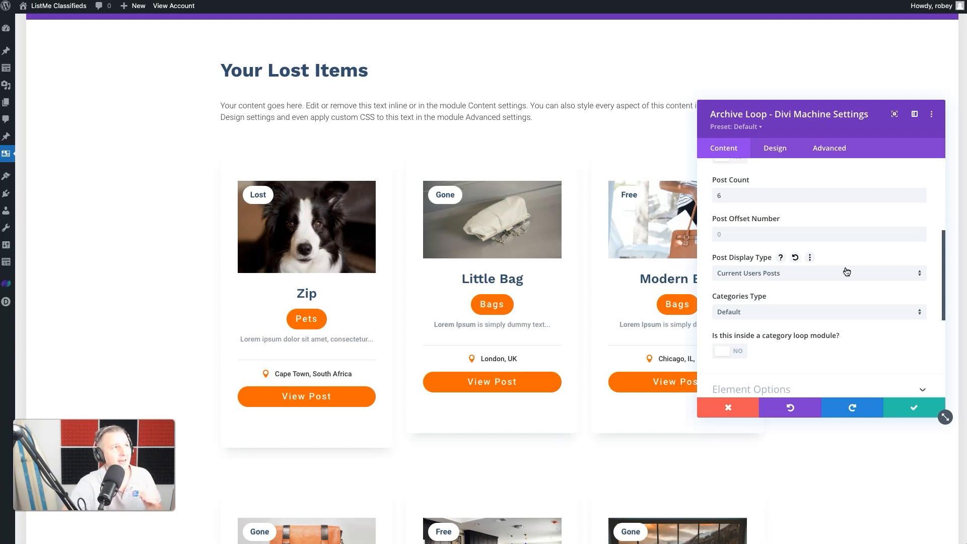
left_click(911, 405)
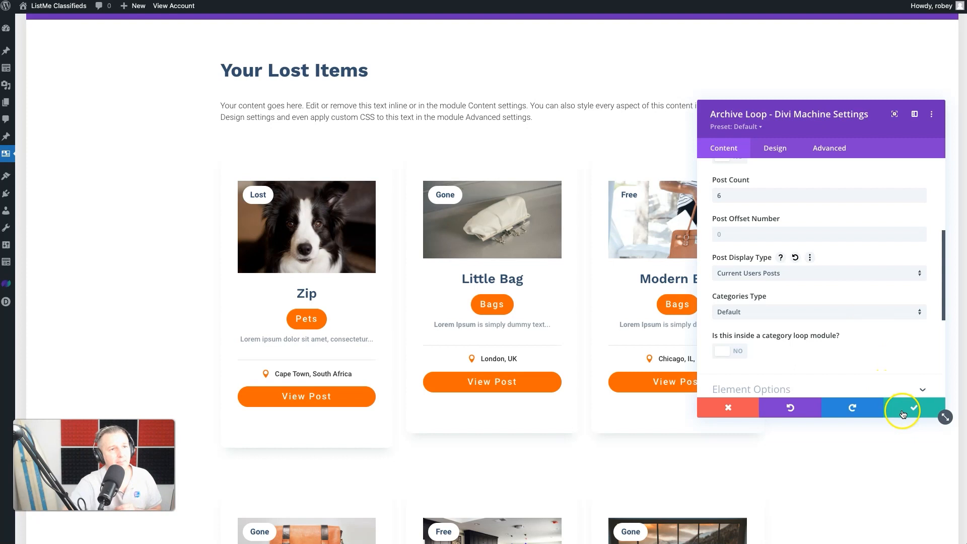
scroll(796, 301, "up", 5)
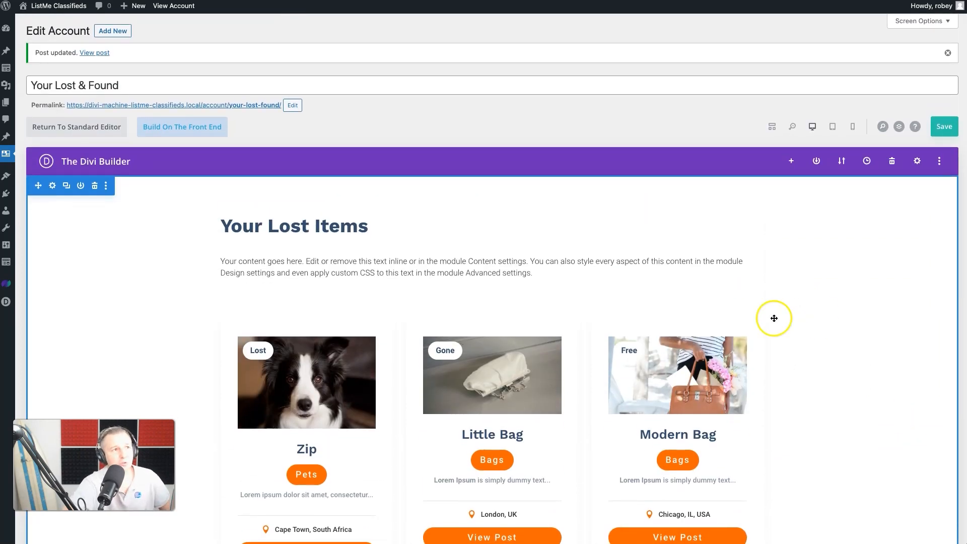